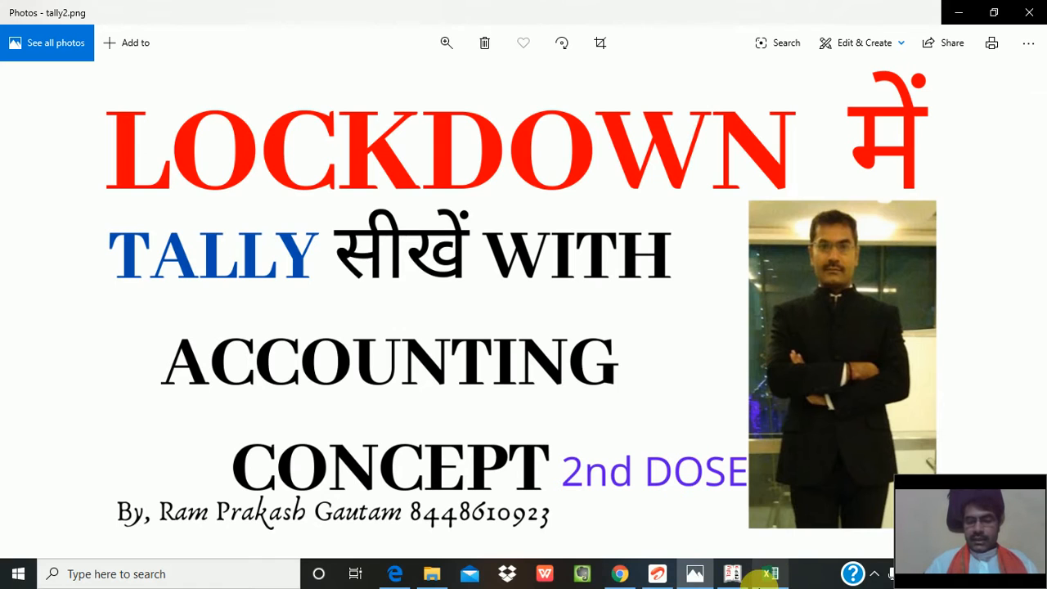
- Switch to Tally.ERP 9 and review the vouchers in the Day Book for 1-Apr-2020
click(734, 575)
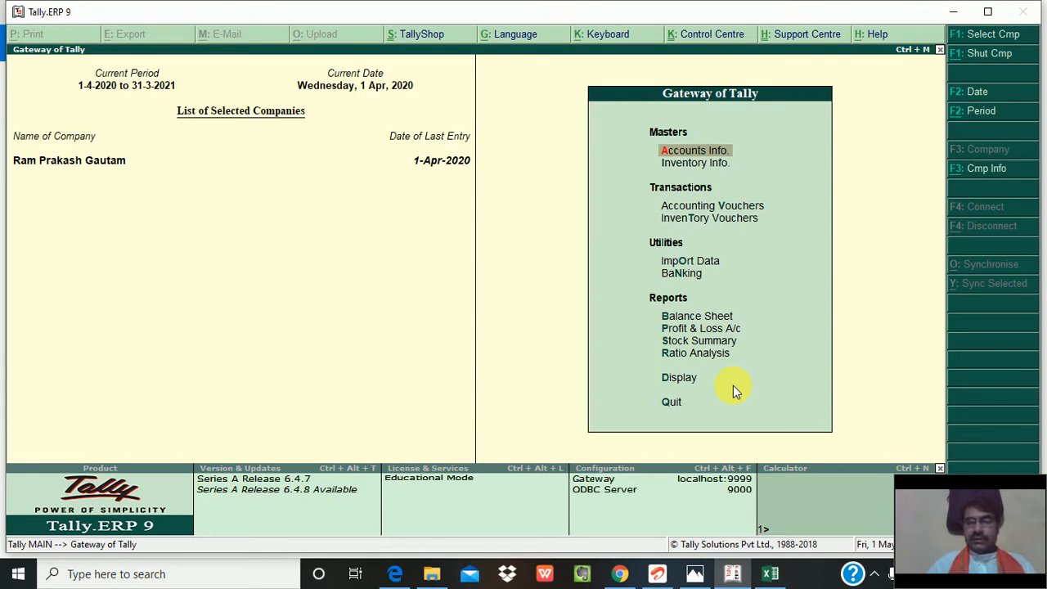
key(d)
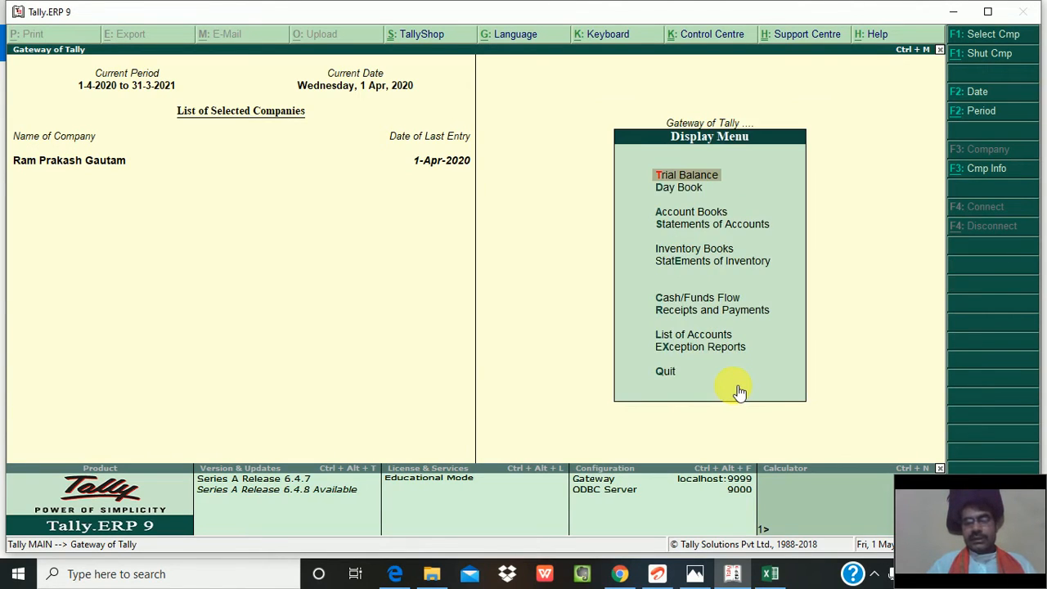
key(Down)
key(Return)
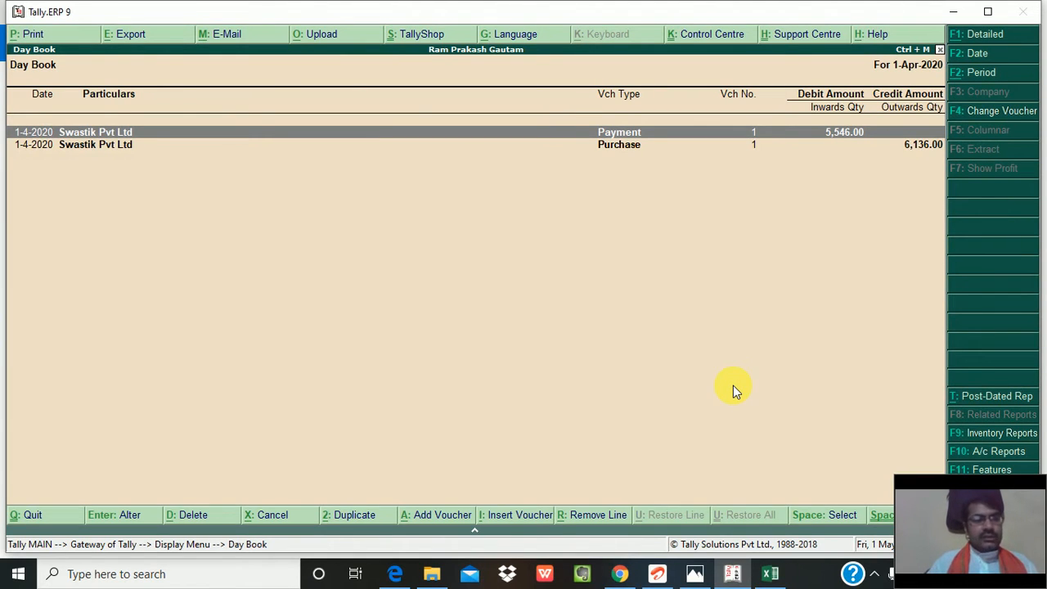
key(Down)
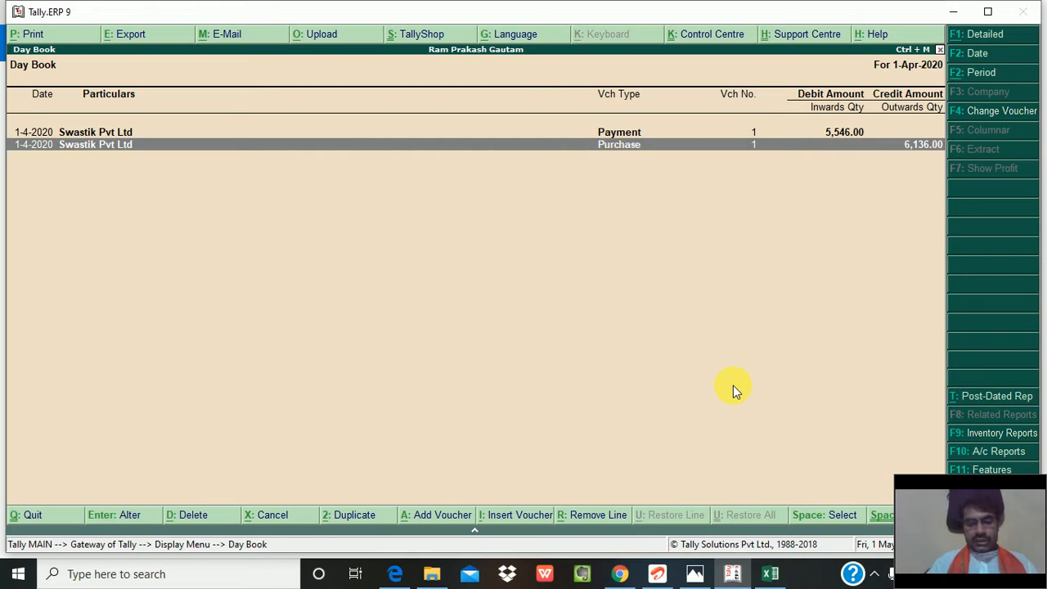
key(F4)
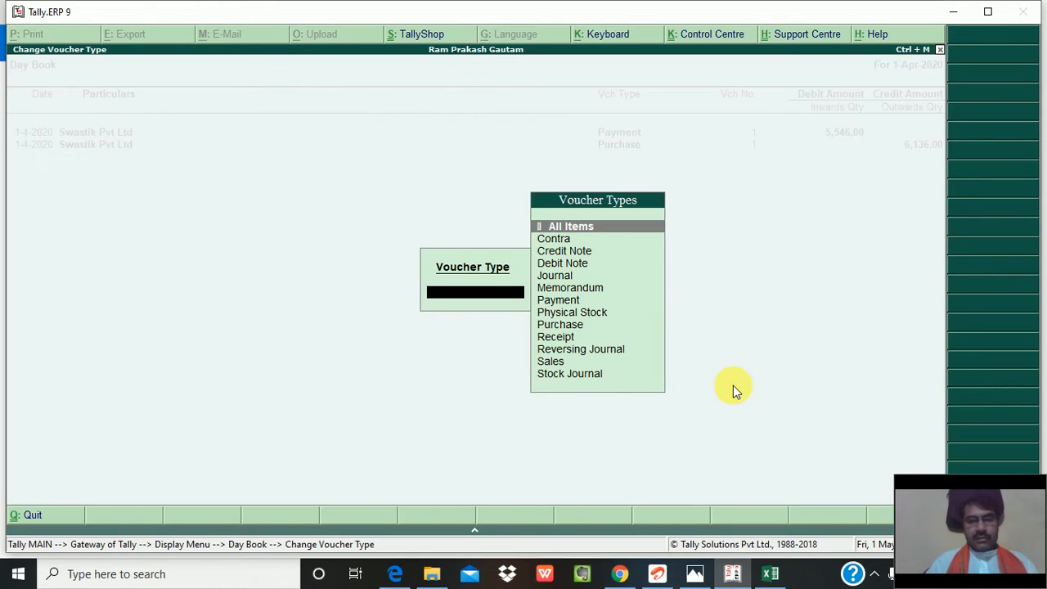
key(Escape)
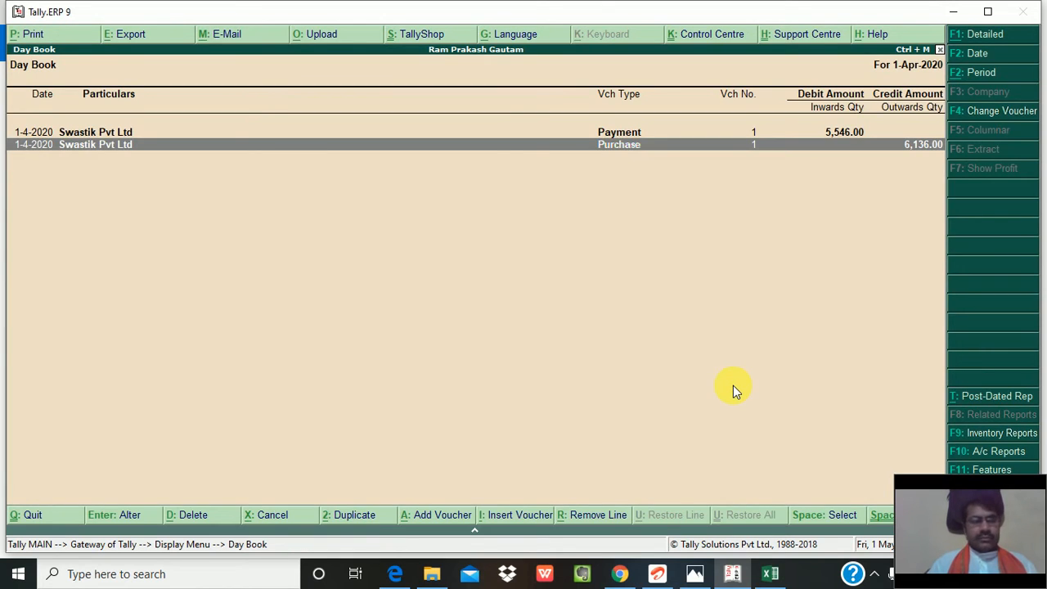
key(Escape)
- Display the ledger vouchers of Swastik Pvt Ltd from the account books and check the closing balance
key(Escape)
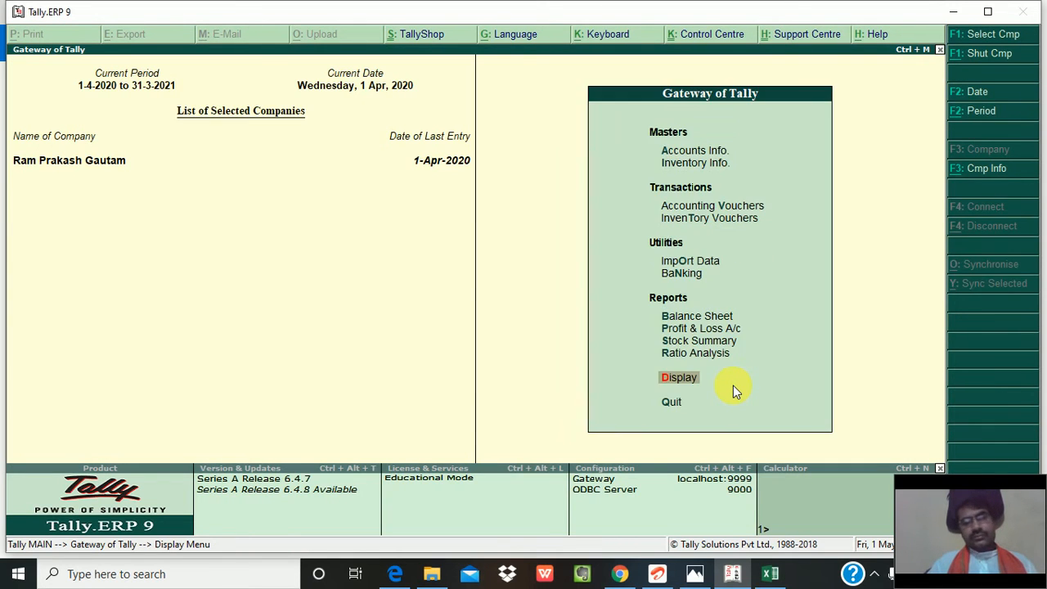
key(Escape)
key(Escape)
text(da)
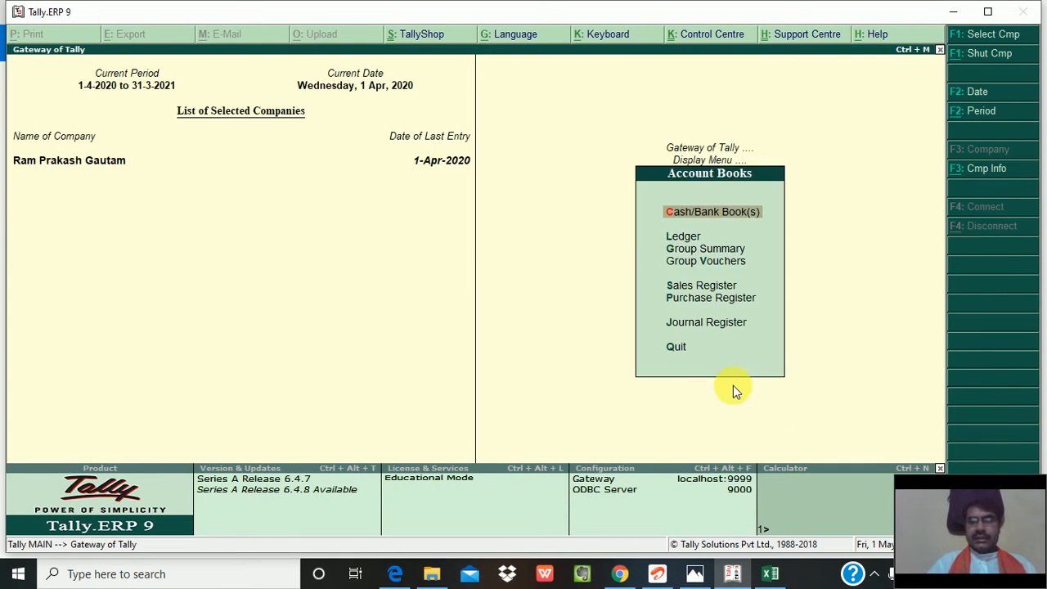
text(lsw)
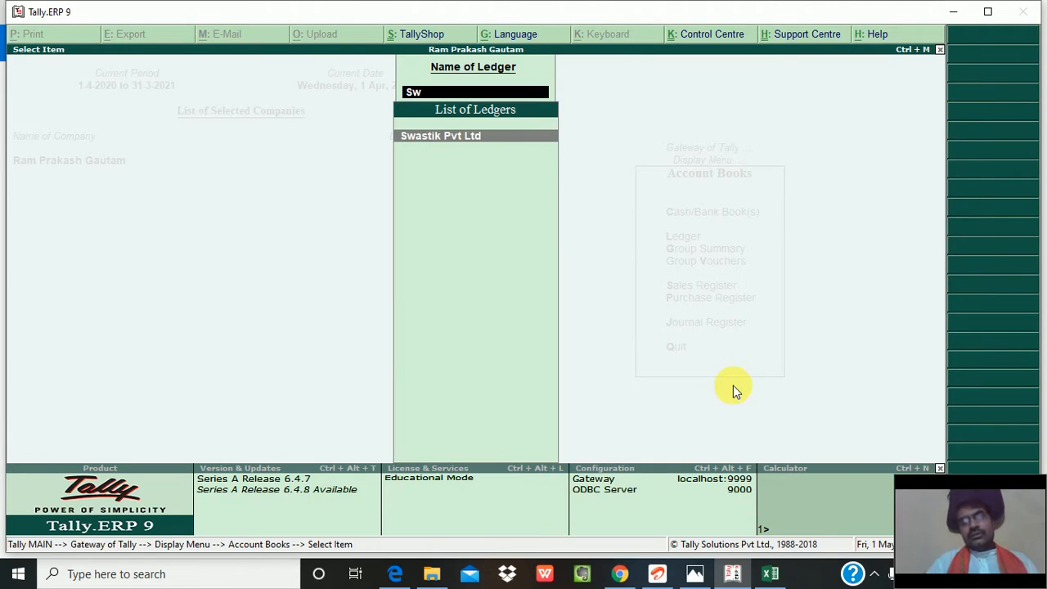
key(Return)
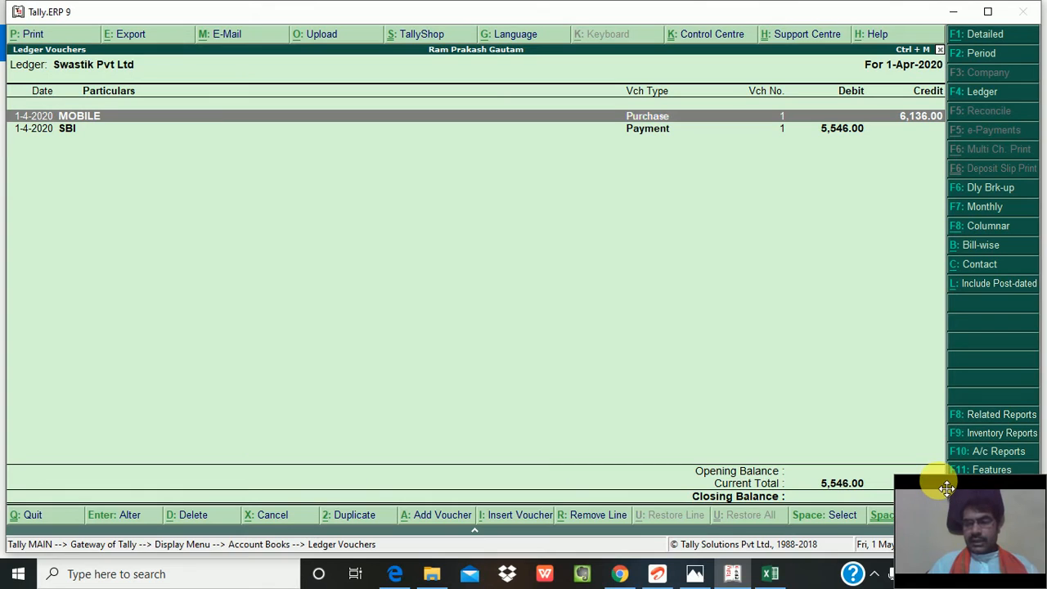
drag(946, 489, 564, 507)
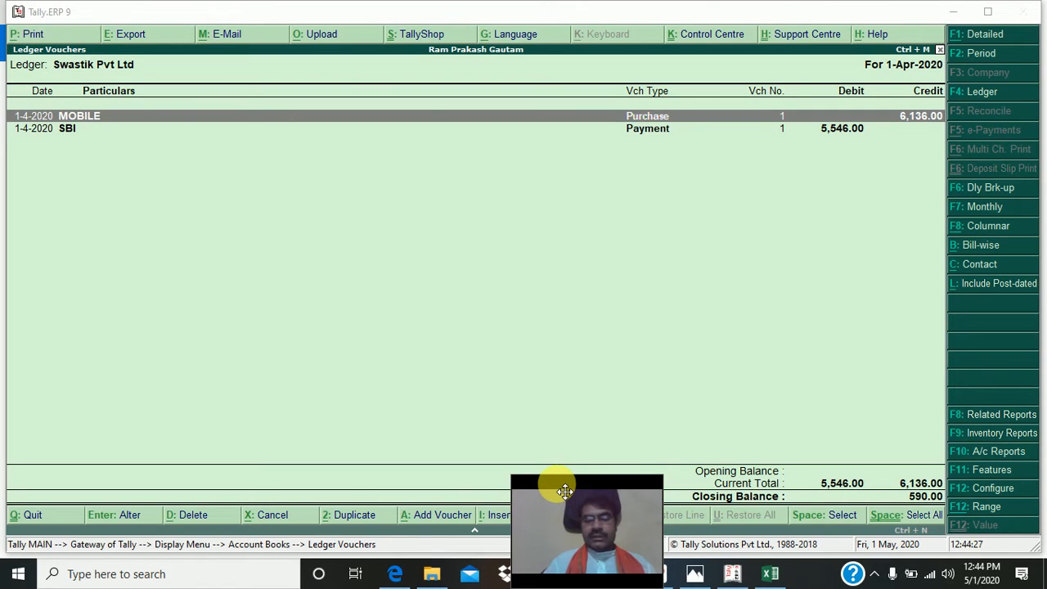
drag(565, 490, 992, 9)
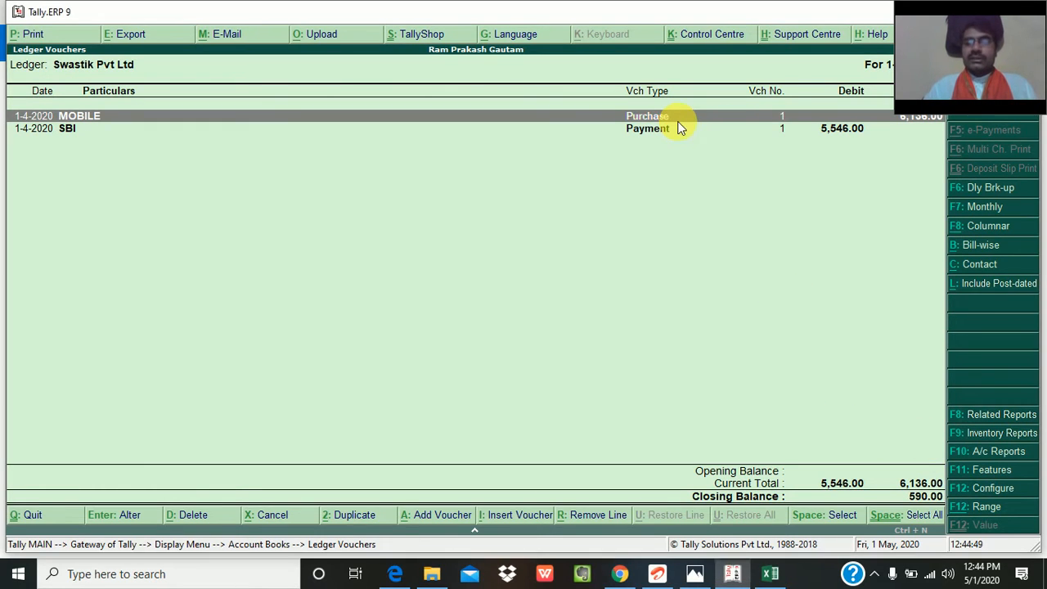
- Open the MOBILE purchase voucher to review its entries, and leave it without making changes
key(Return)
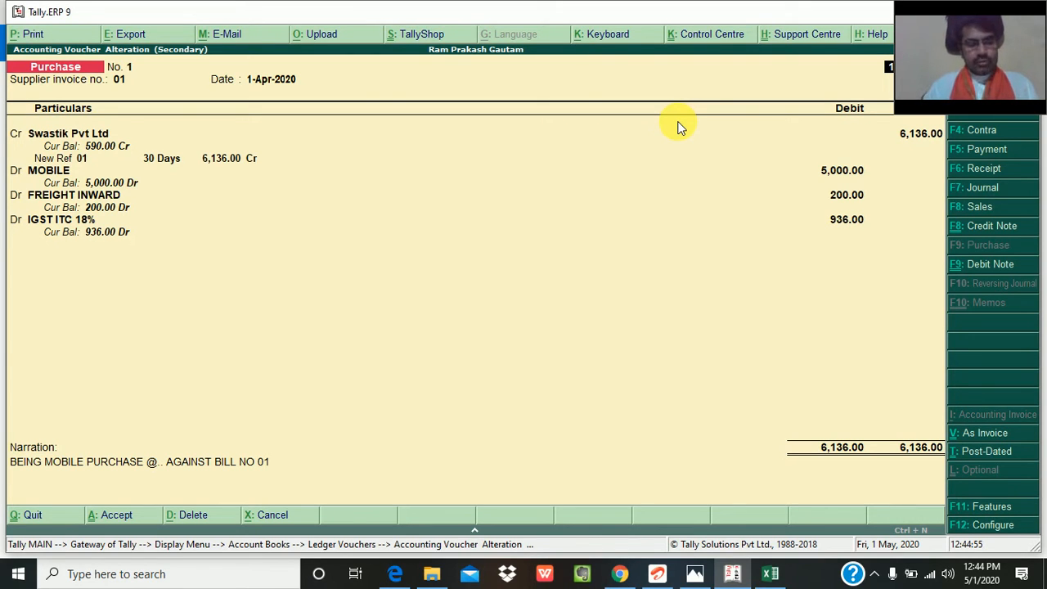
key(Escape)
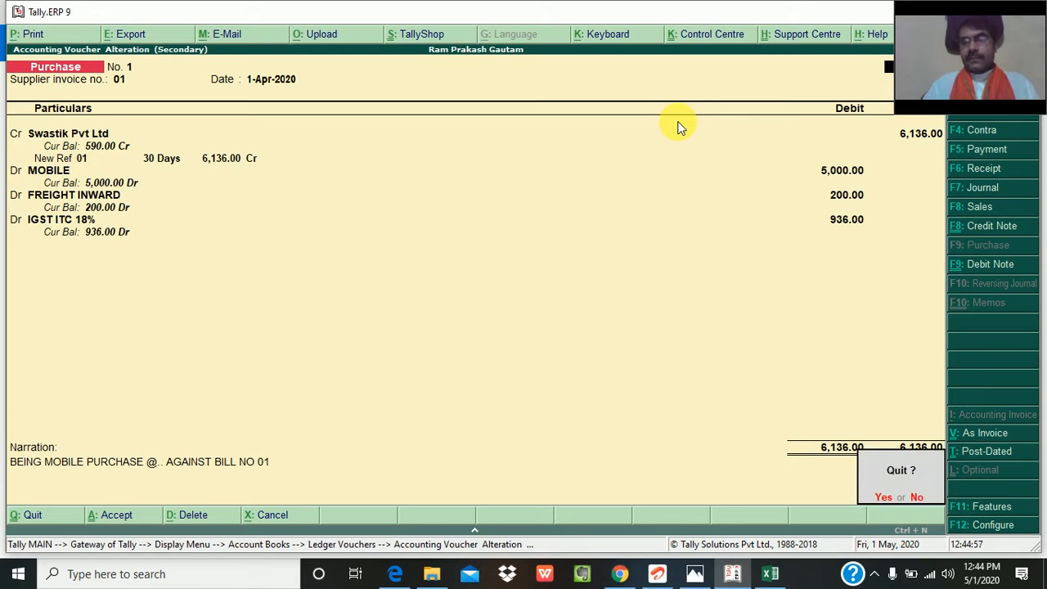
key(y)
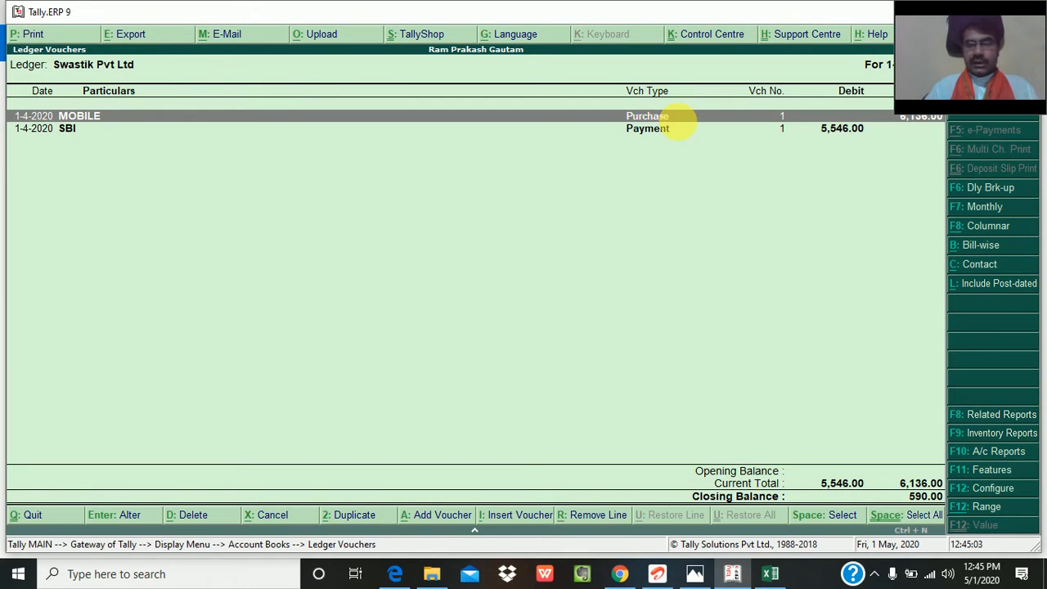
- Add a Debit Note voucher with original invoice number 01 and invoice date 1-Apr-2020
key(alt+a)
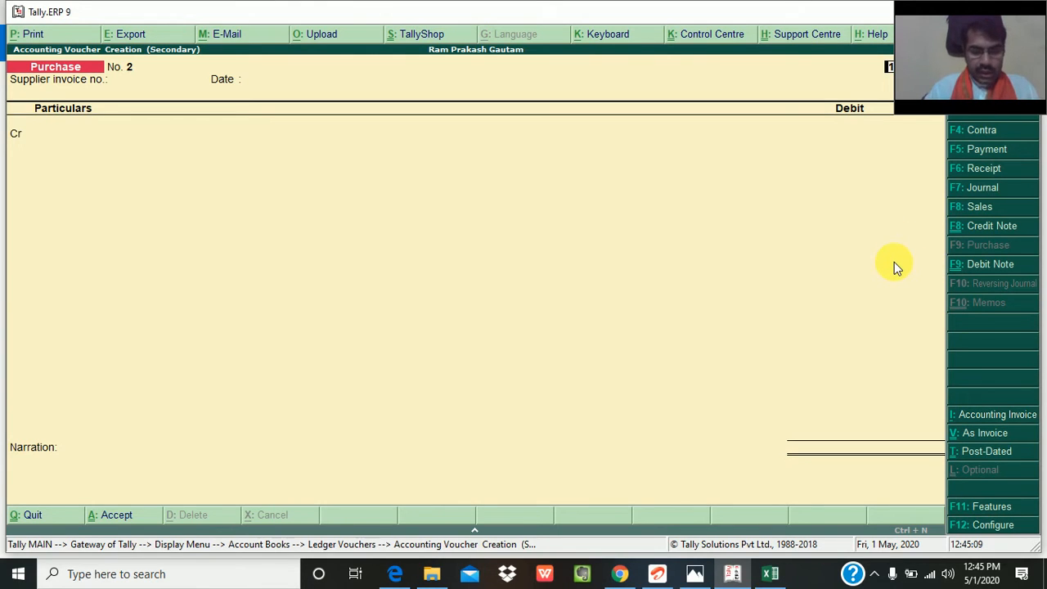
key(ctrl+F8)
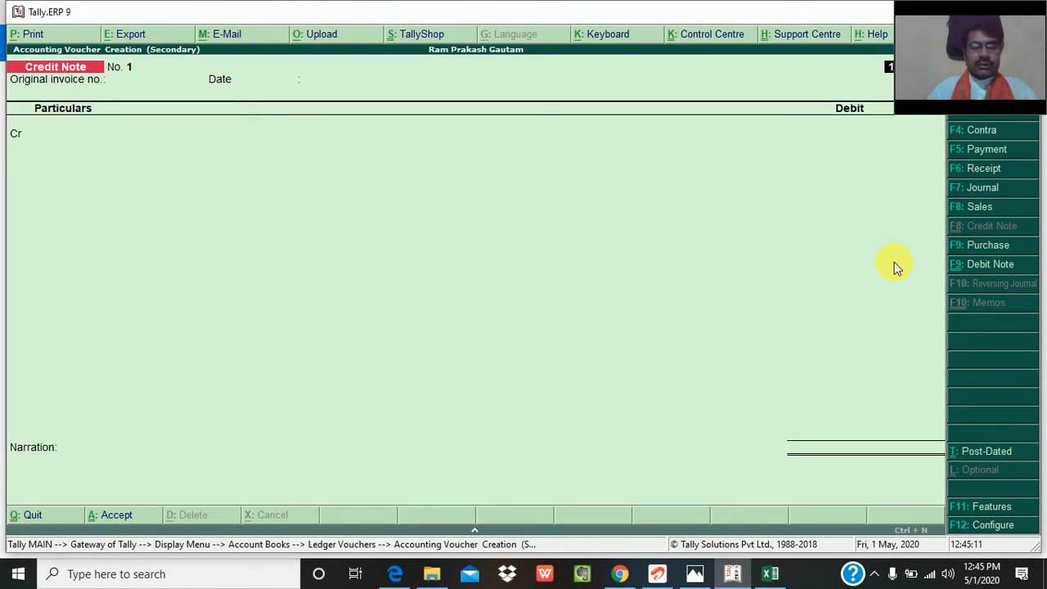
key(ctrl+F9)
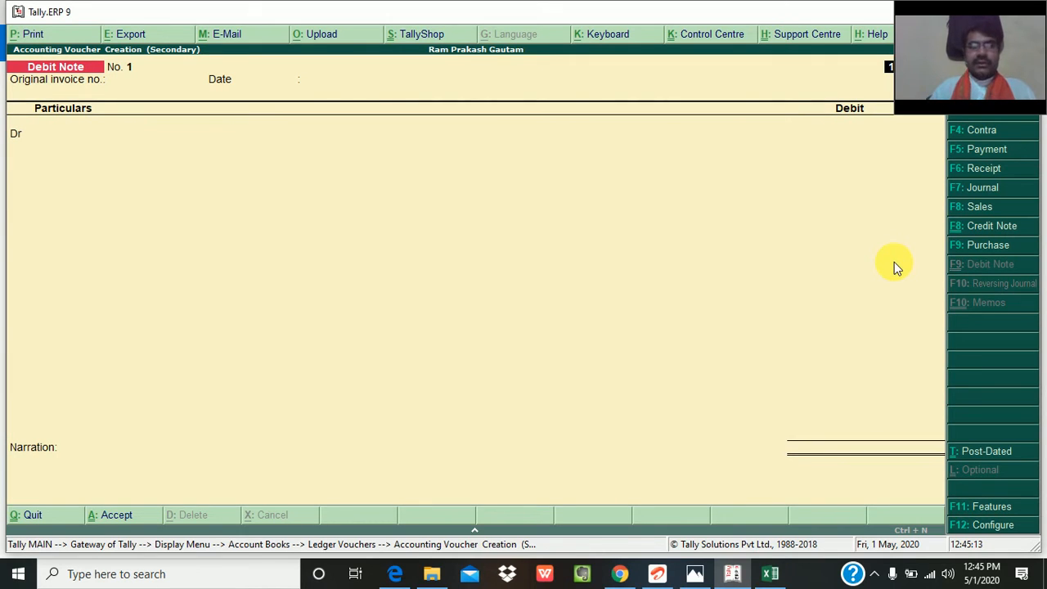
key(Return)
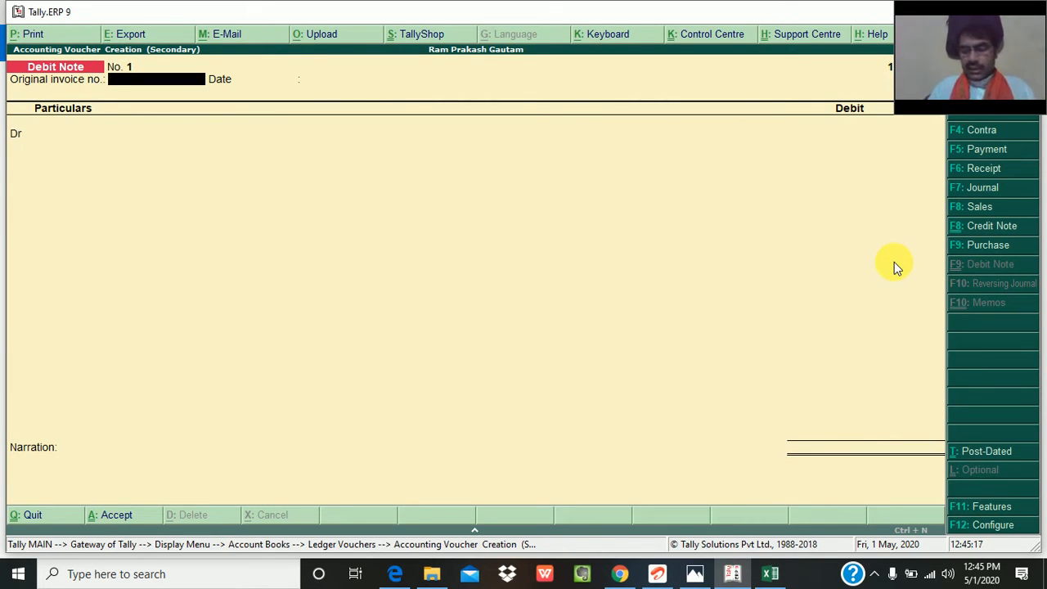
text(01)
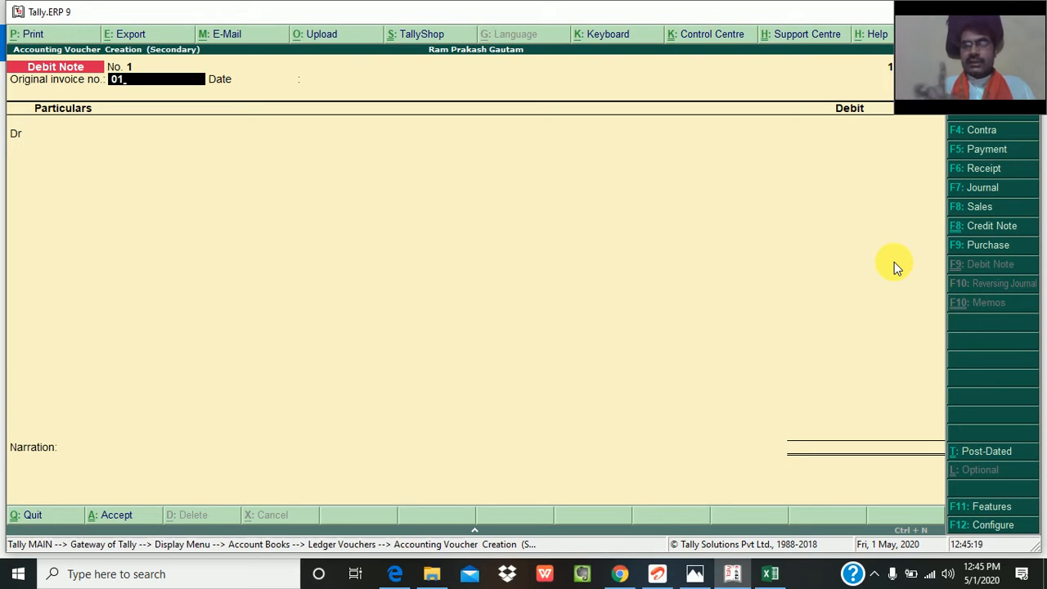
key(Return)
key(Return)
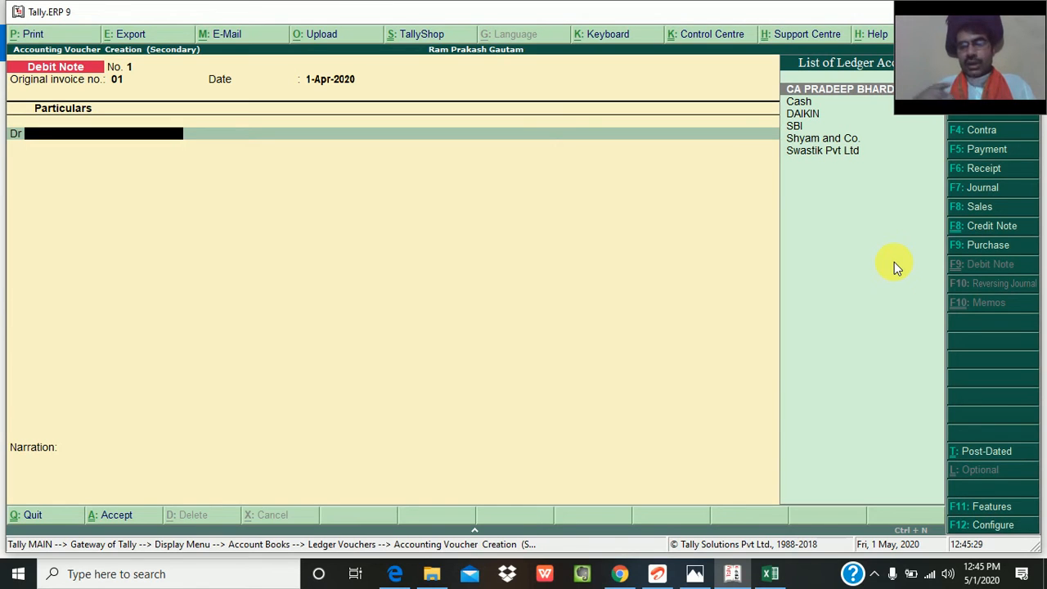
- Debit Swastik Pvt Ltd as the party in the debit note, accepting the stored buyer's details
key(Down)
key(Down)
key(Down)
key(Down)
key(Down)
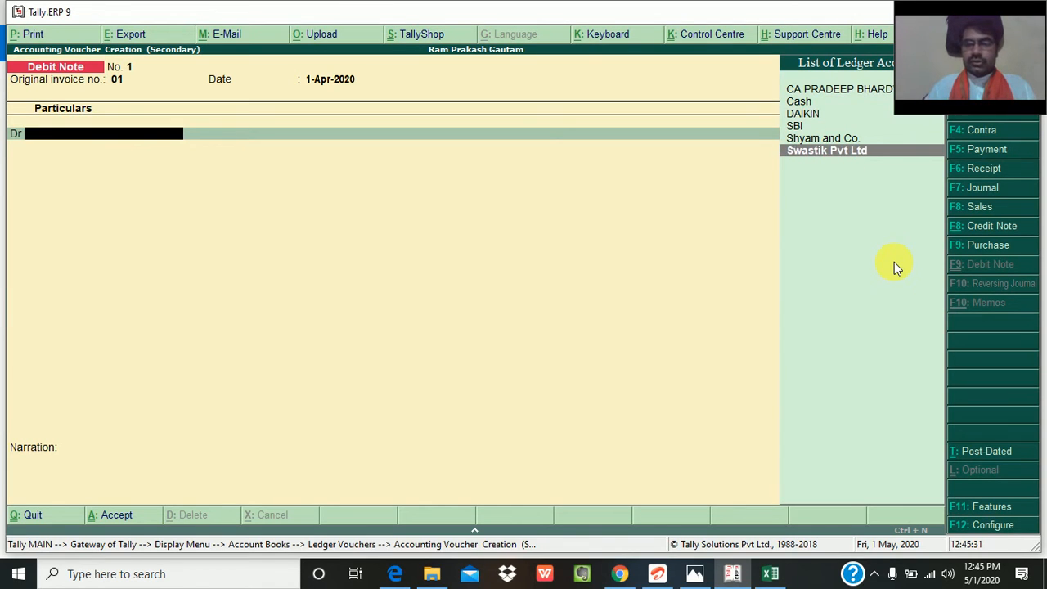
key(Return)
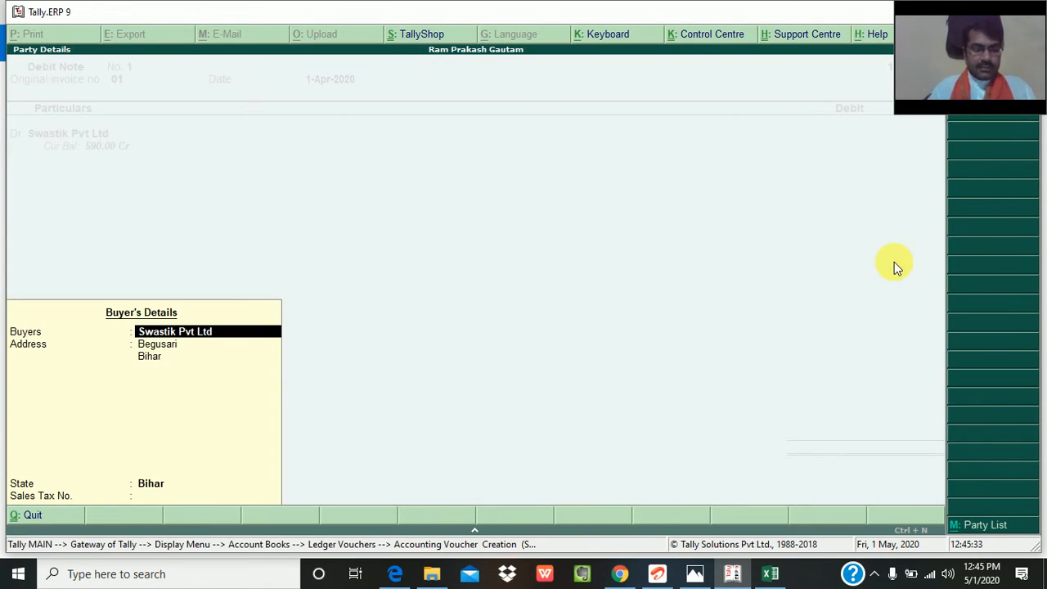
key(Return)
key(Return)
key(Return)
key(Return)
key(Return)
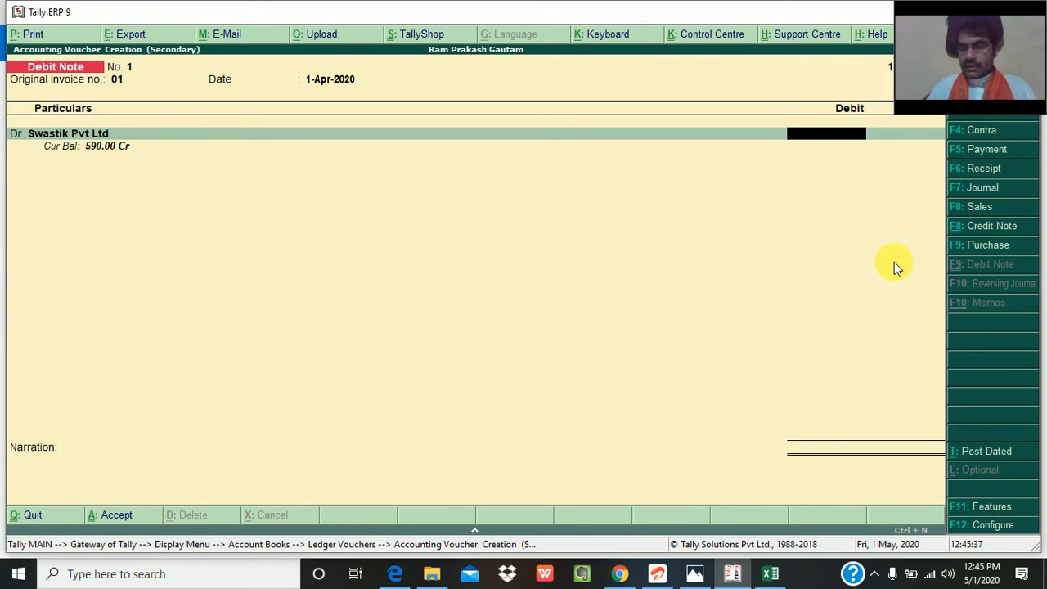
- Set the Swastik Pvt Ltd debit amount to 590 and allocate it as Agst Ref to pending bill 01
text(500)
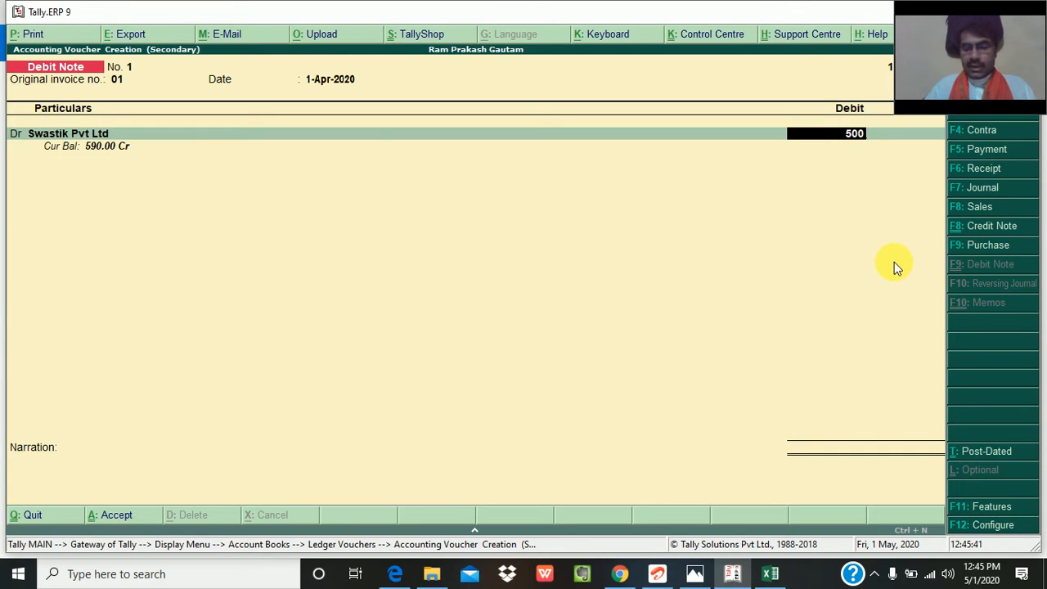
key(BackSpace)
key(BackSpace)
text(90)
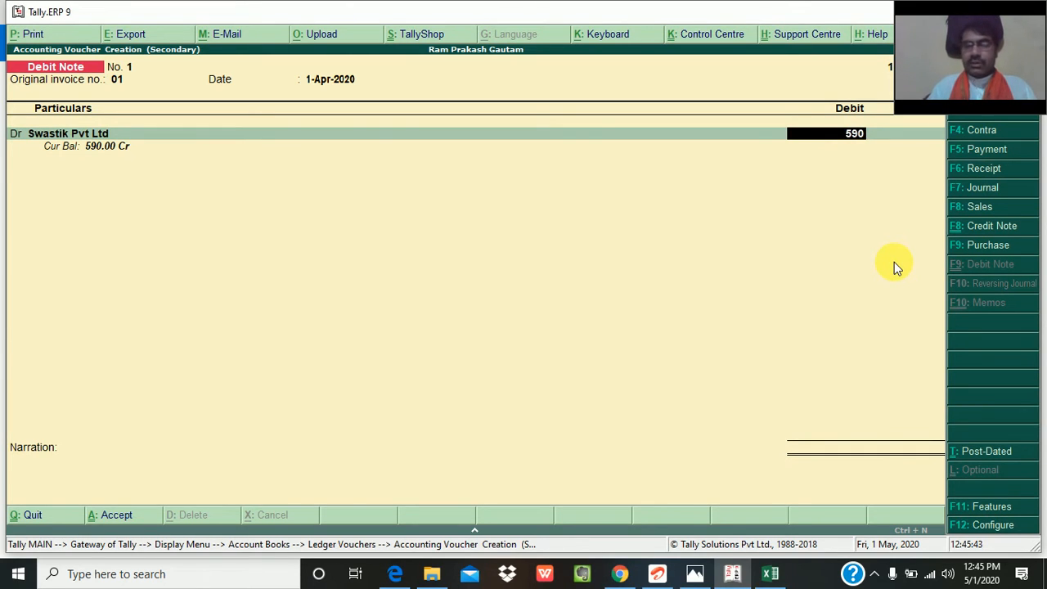
key(Return)
key(Return)
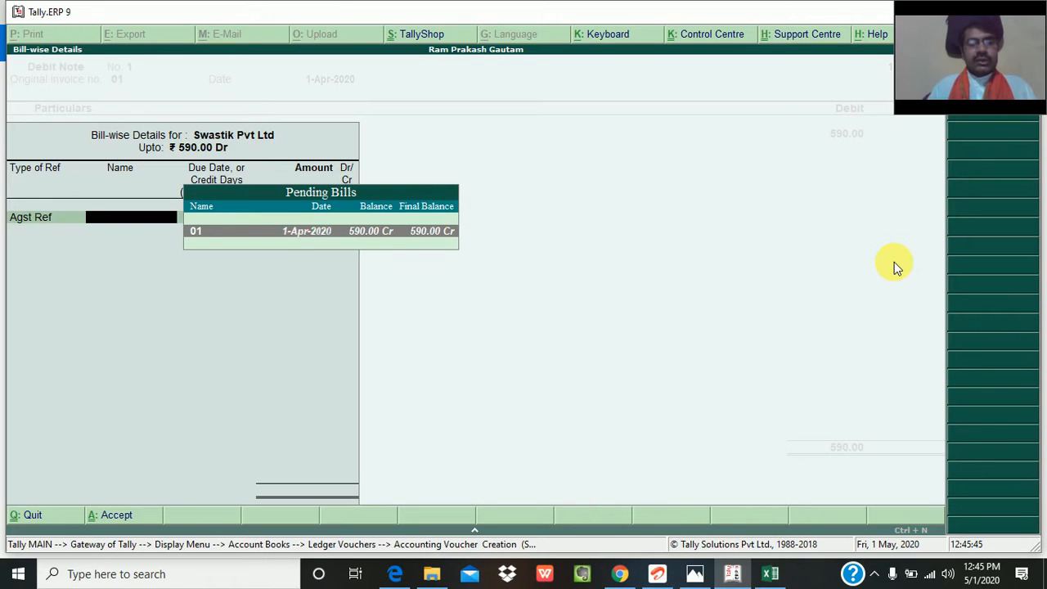
key(Return)
key(Return)
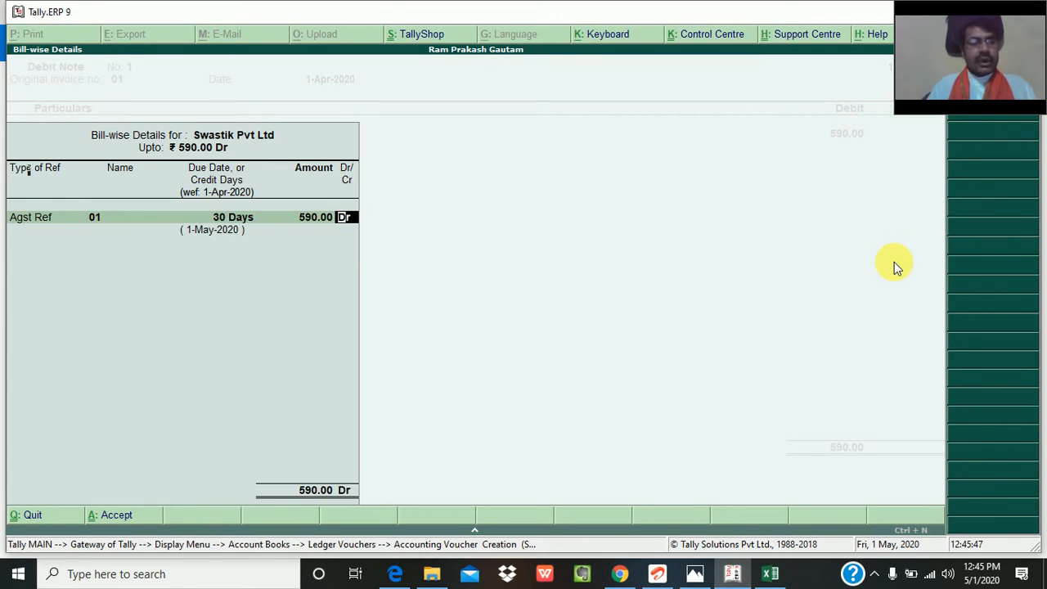
key(Return)
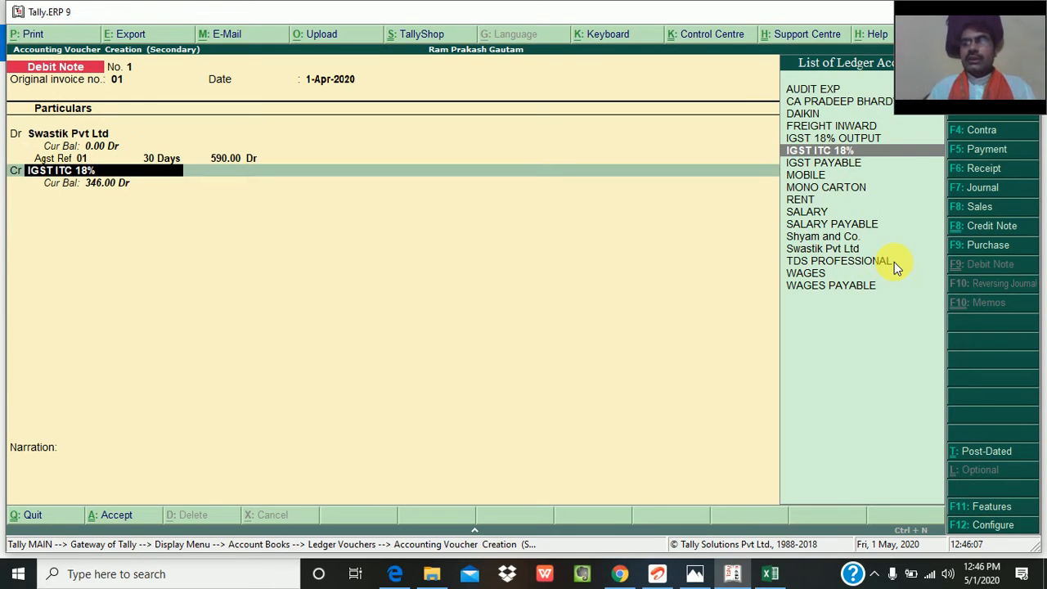
- Credit IGST ITC 18% with 90 and the MOBILE ledger with 500 in the debit note
key(Return)
text(90)
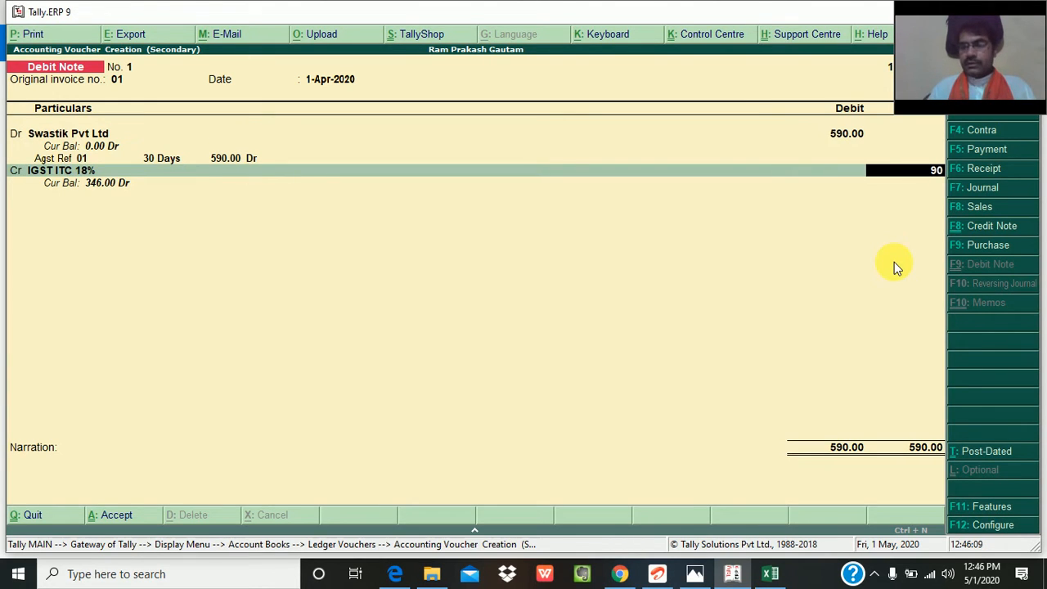
key(Return)
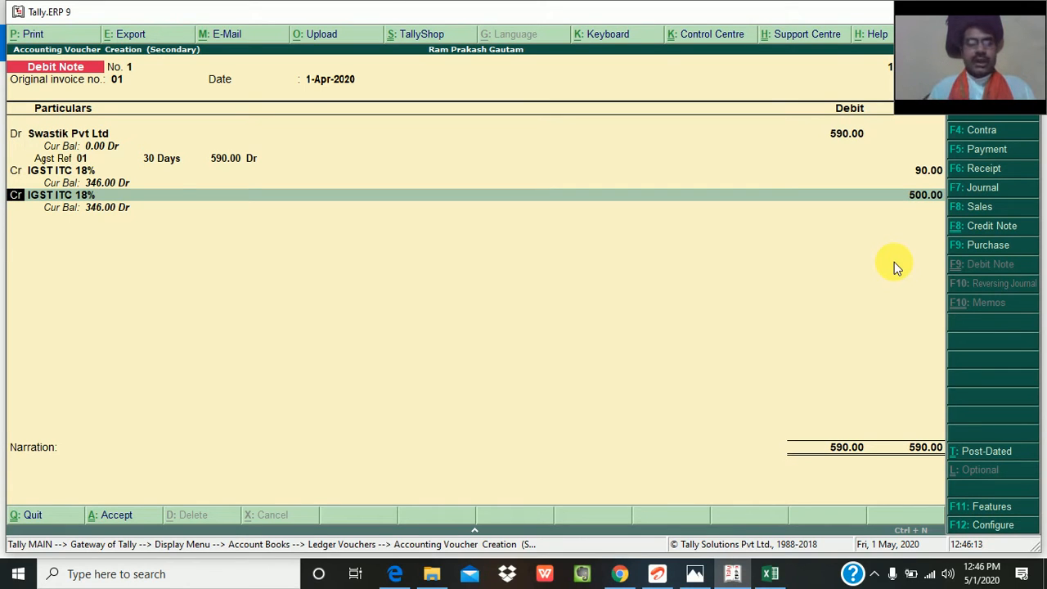
key(Return)
text(mob)
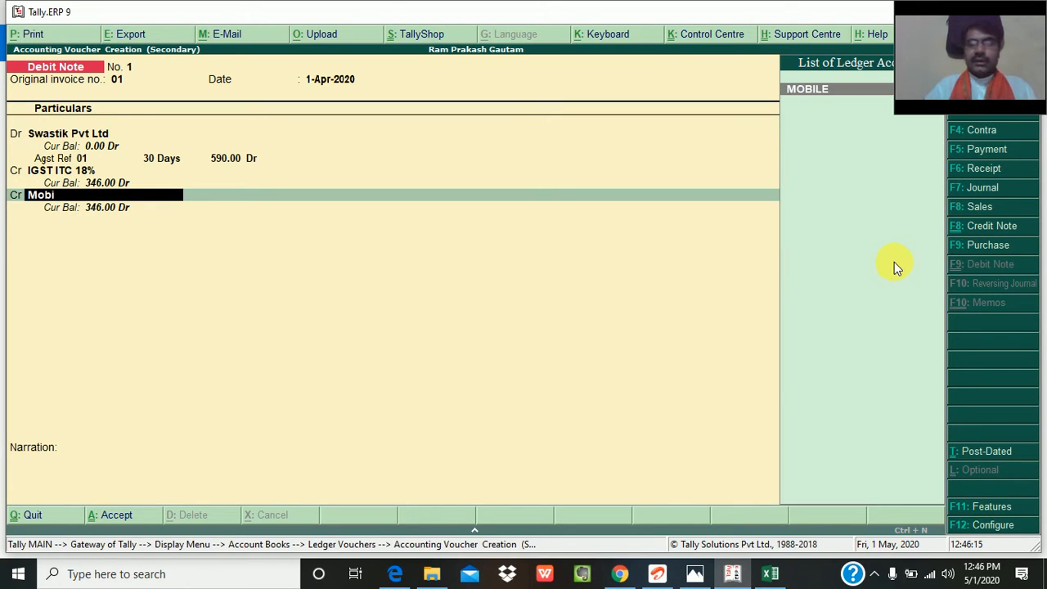
key(Return)
key(Return)
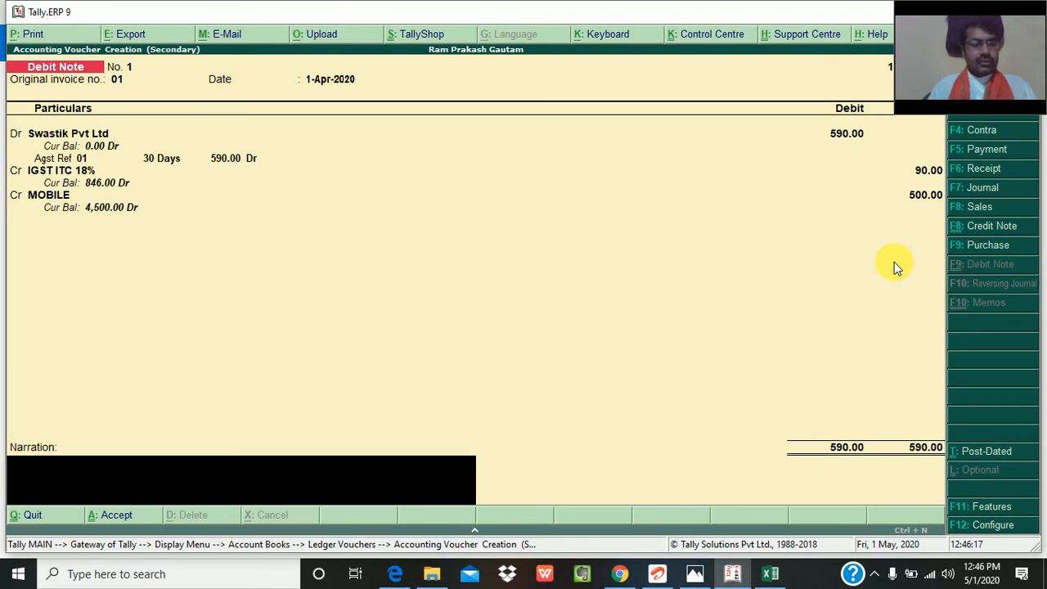
- Enter the narration "being material" and save the debit note
text(being)
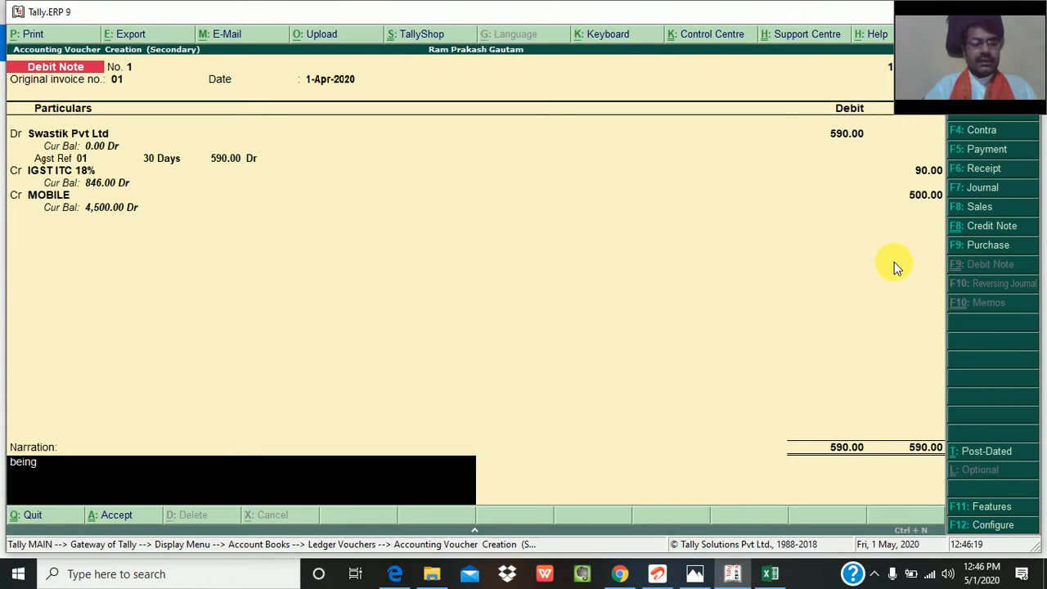
text( mat)
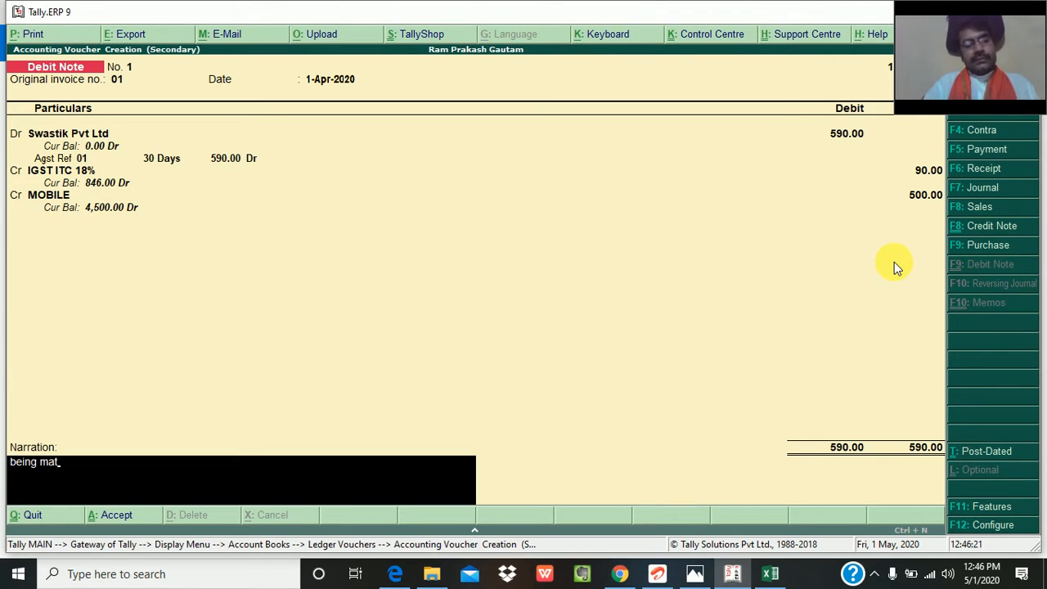
text(erial)
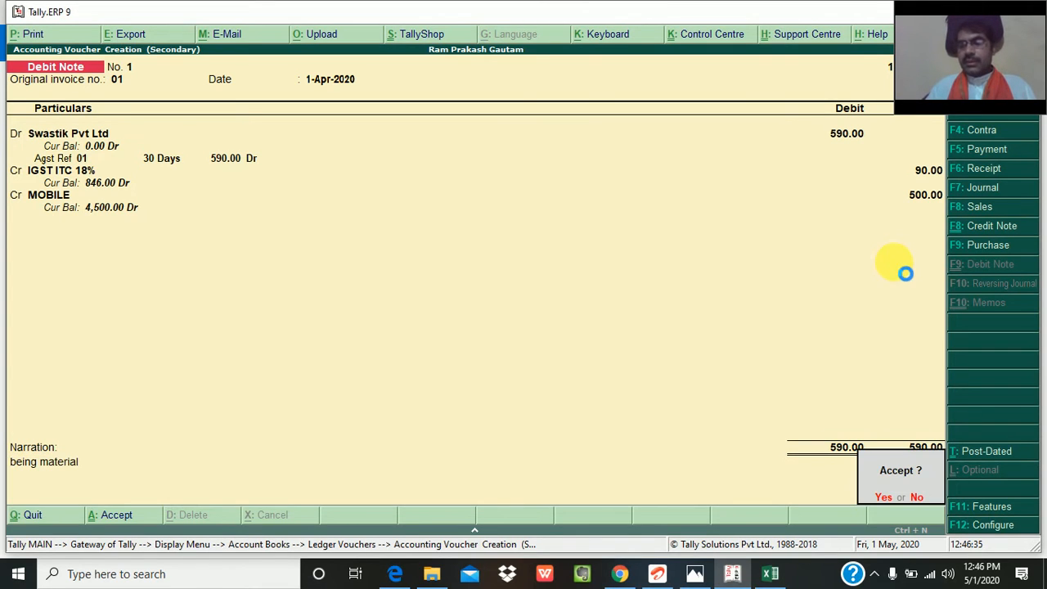
key(Return)
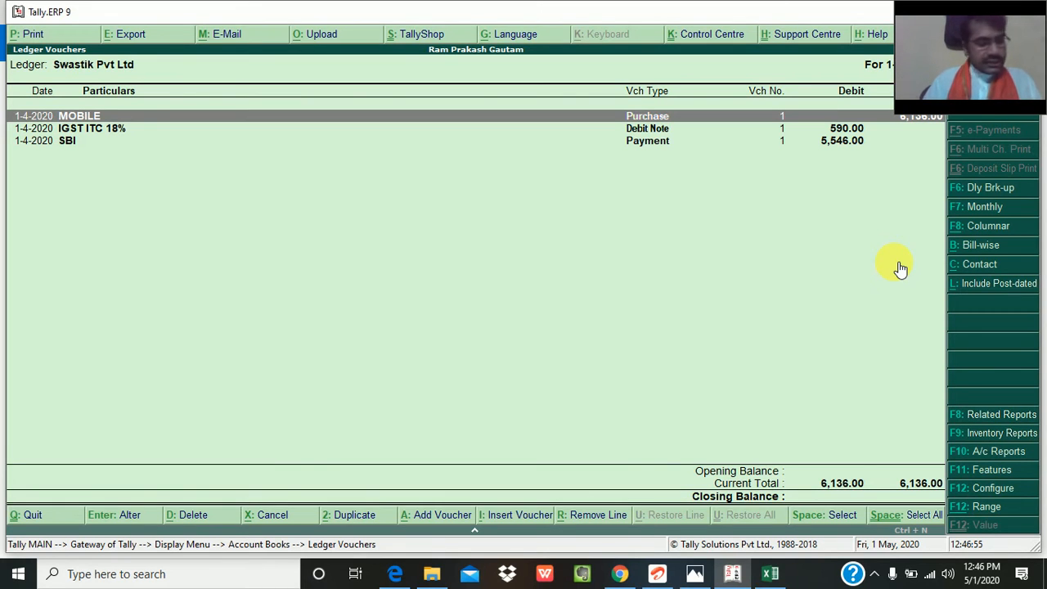
- Leave the Swastik Pvt Ltd ledger report and open accounting voucher entry from the Gateway of Tally
key(Escape)
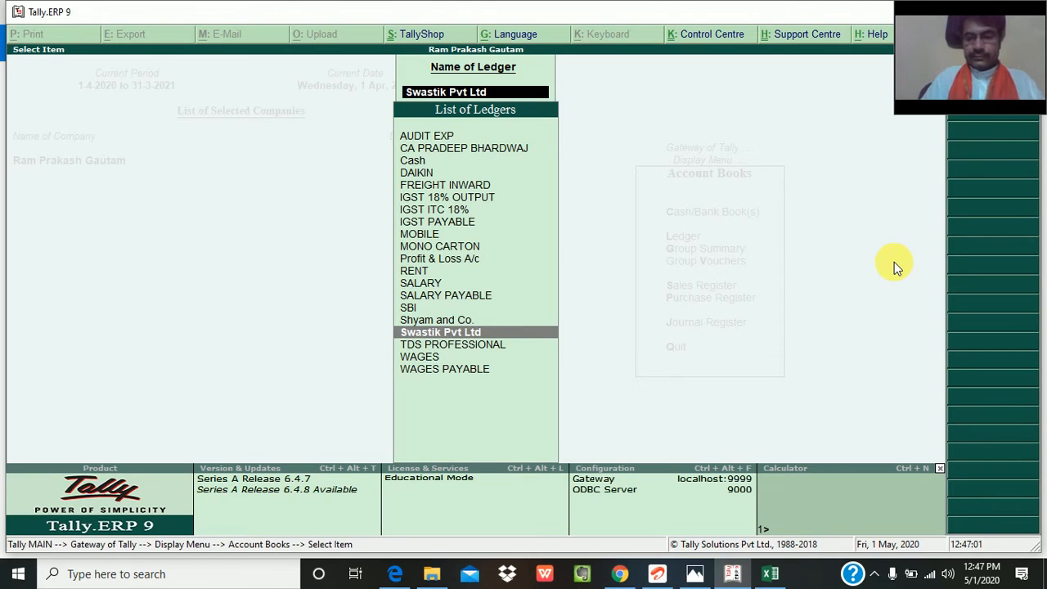
key(Escape)
key(Escape)
key(Escape)
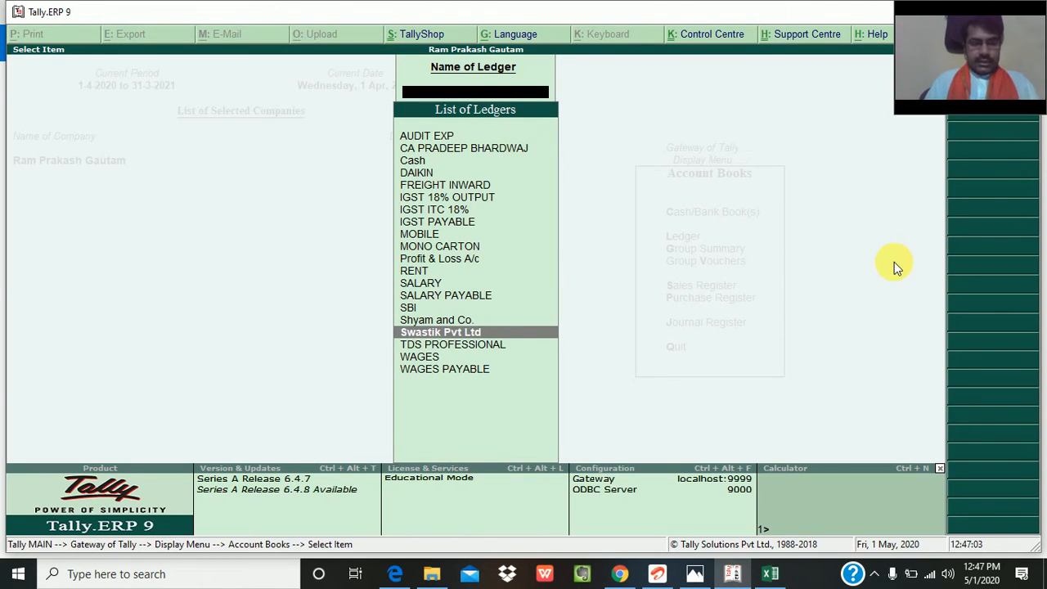
key(Escape)
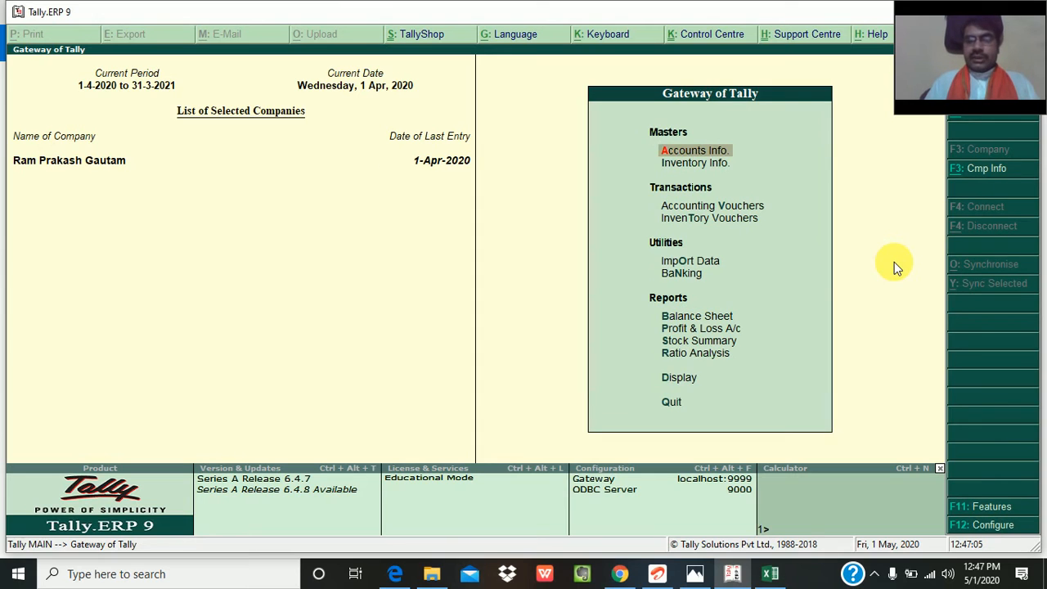
key(Down)
key(Down)
key(Down)
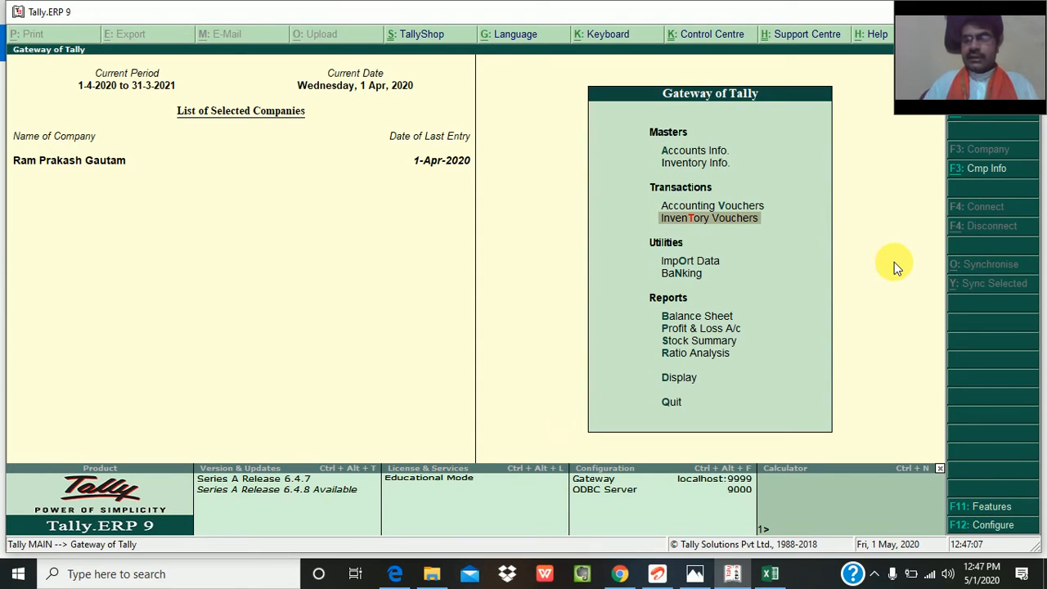
key(Up)
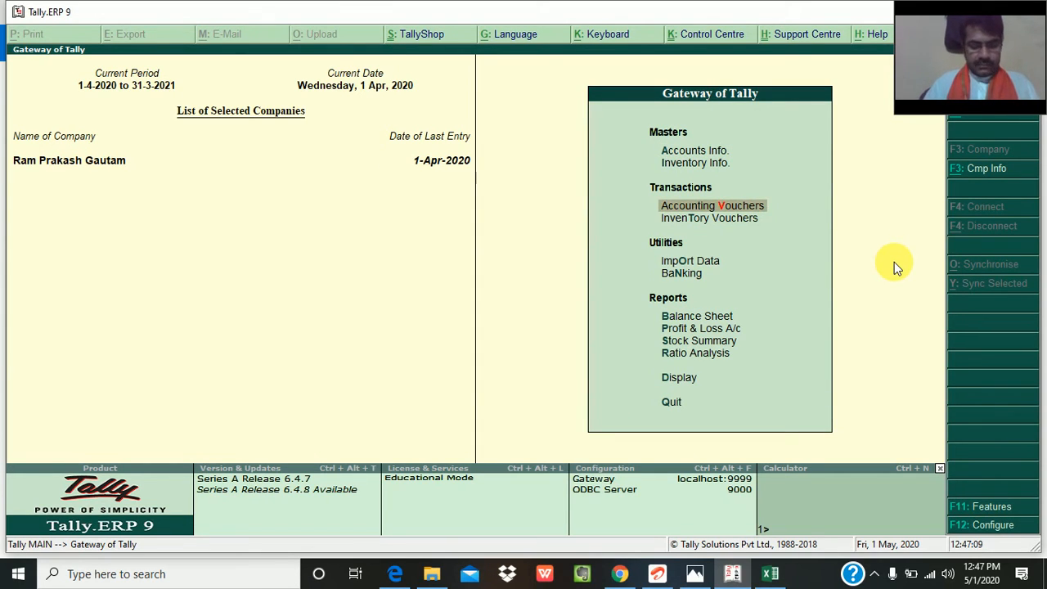
key(Return)
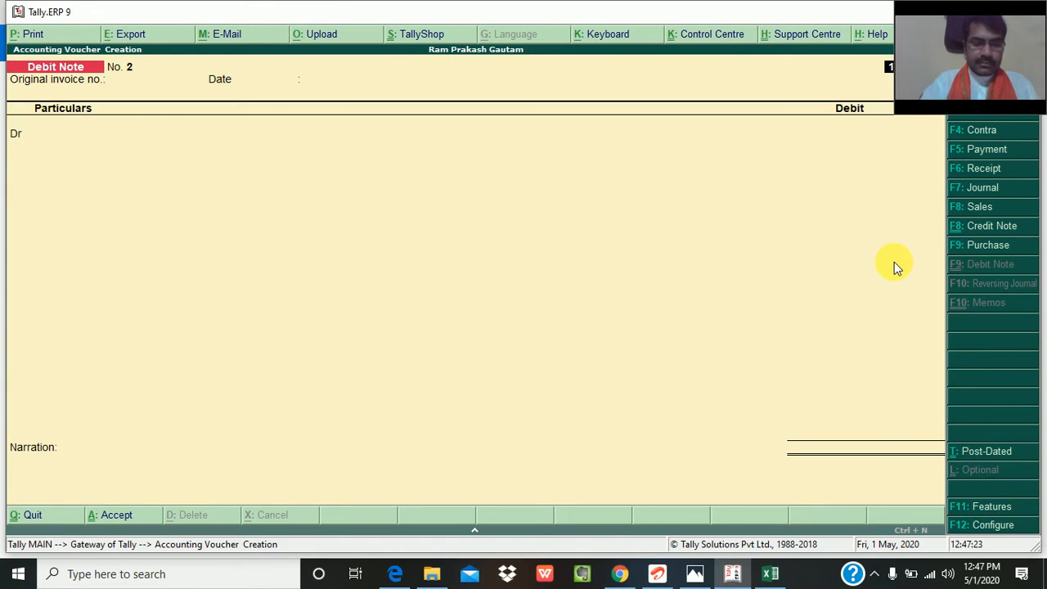
- Start a Sales voucher in voucher mode rather than invoice mode, with reference number 1
key(F6)
key(F7)
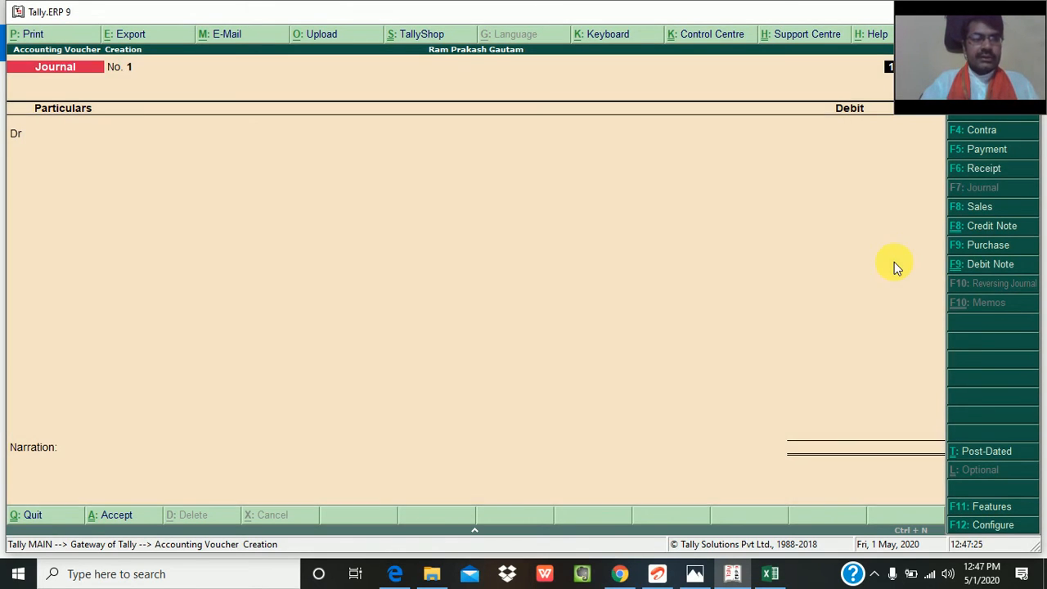
key(F8)
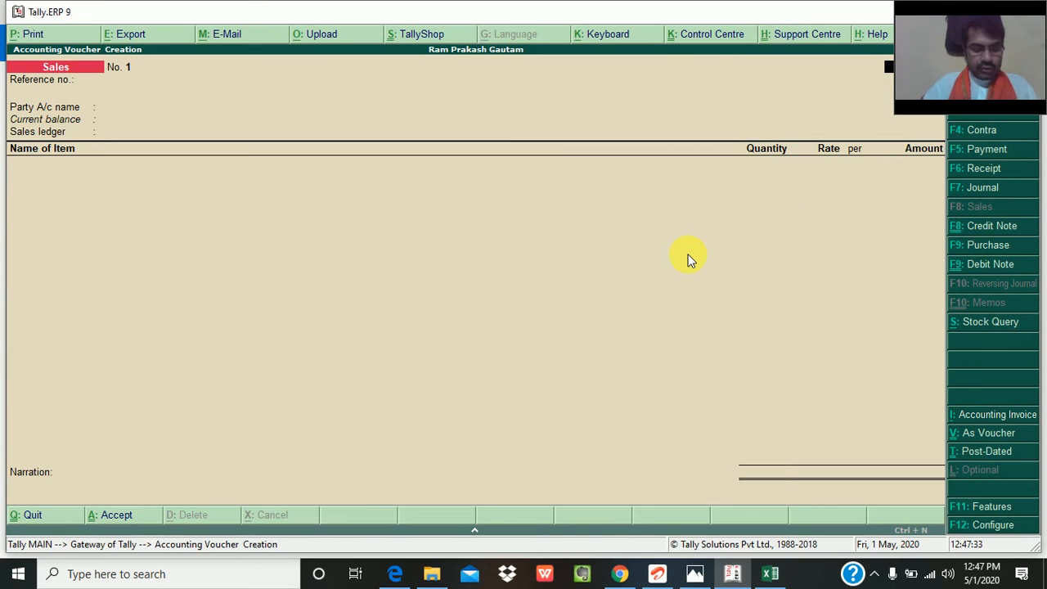
key(ctrl+v)
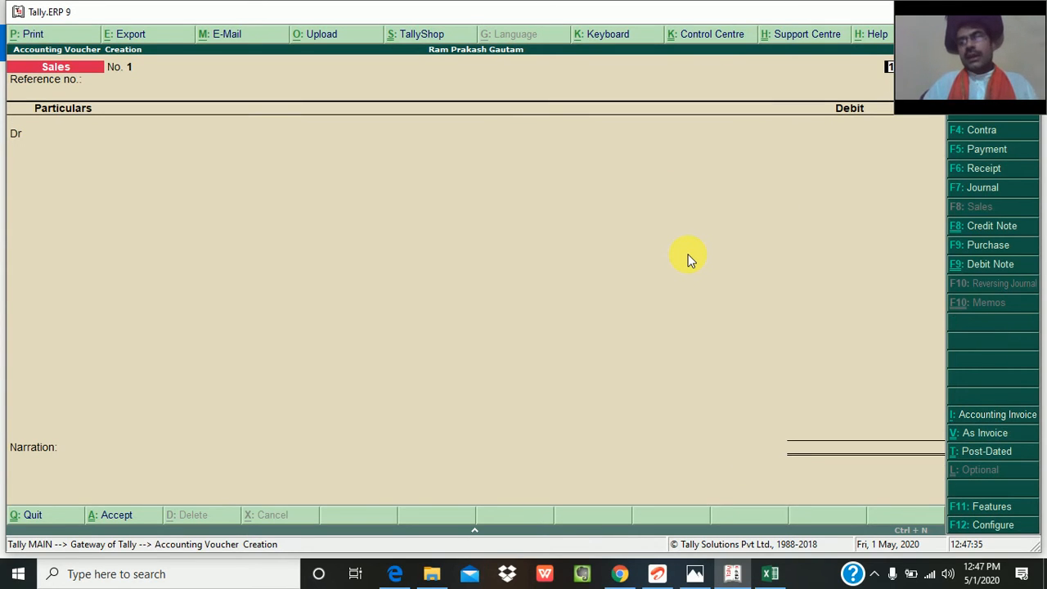
key(Return)
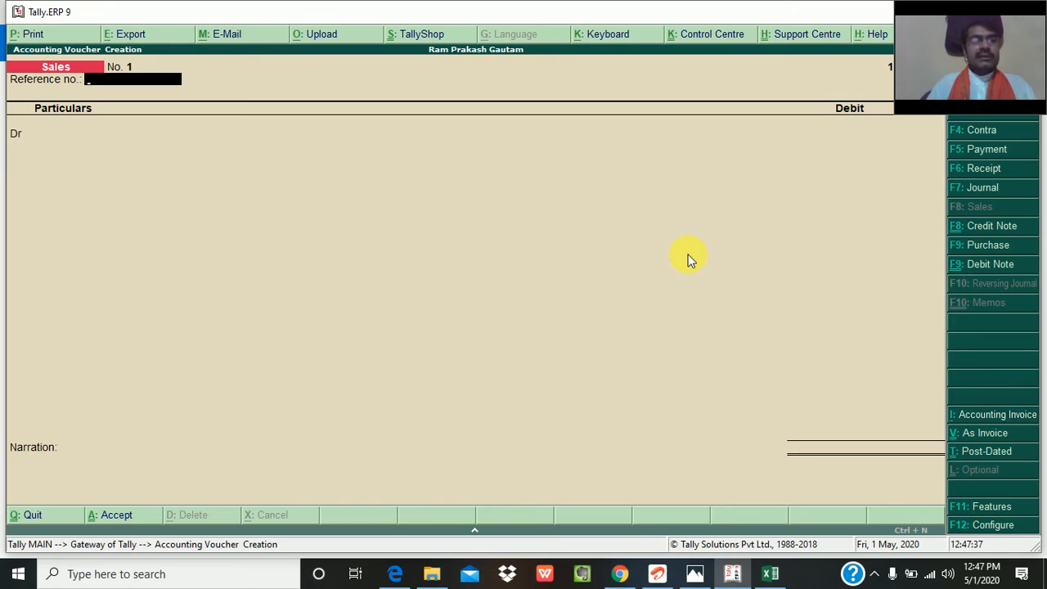
text(1)
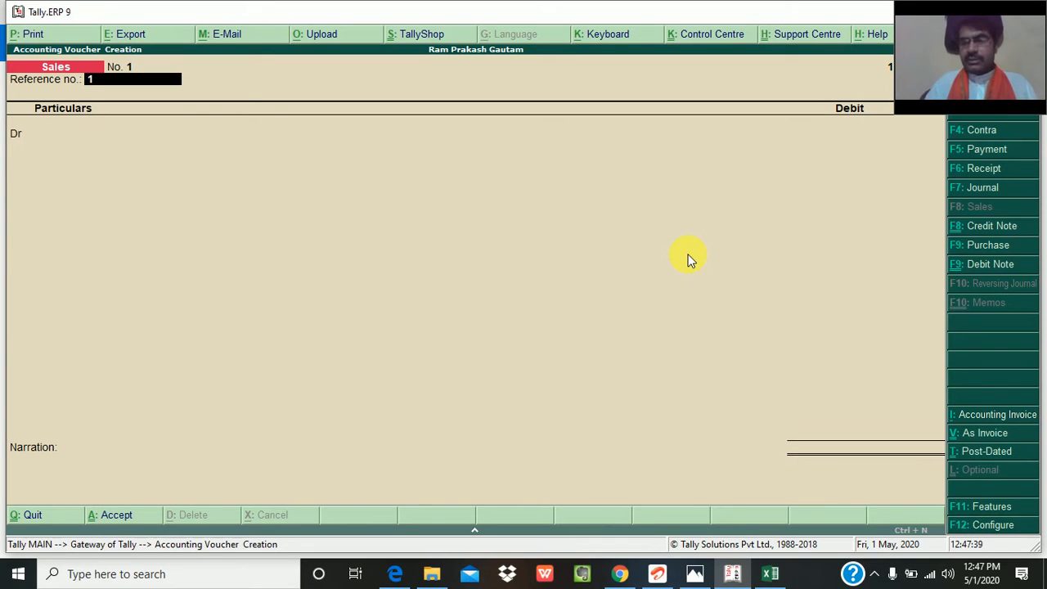
key(Return)
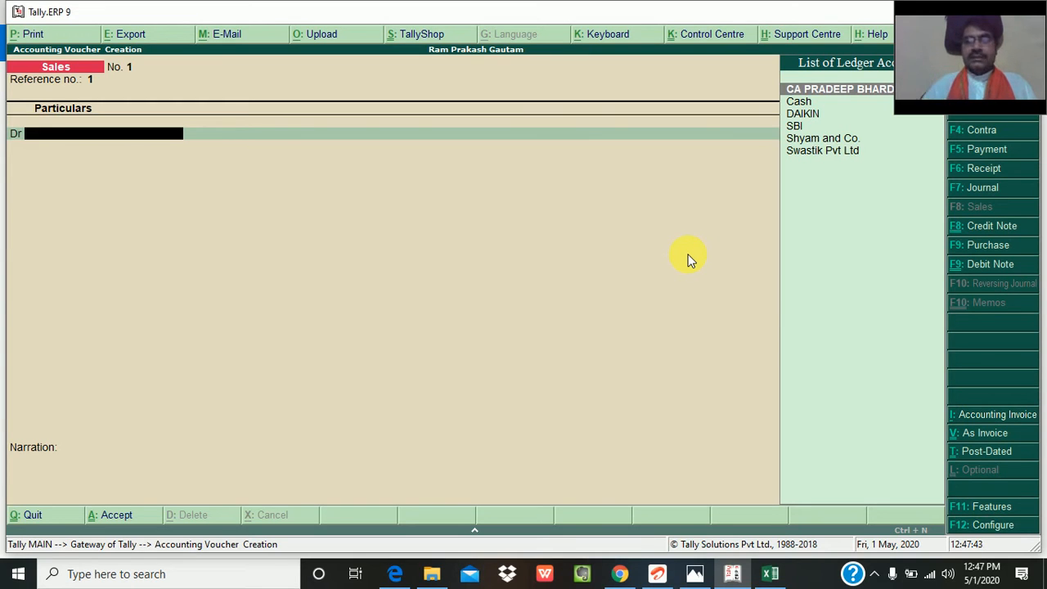
- Debit DAIKIN as the party in the sales voucher, accepting the stored buyer's details
key(Down)
key(Down)
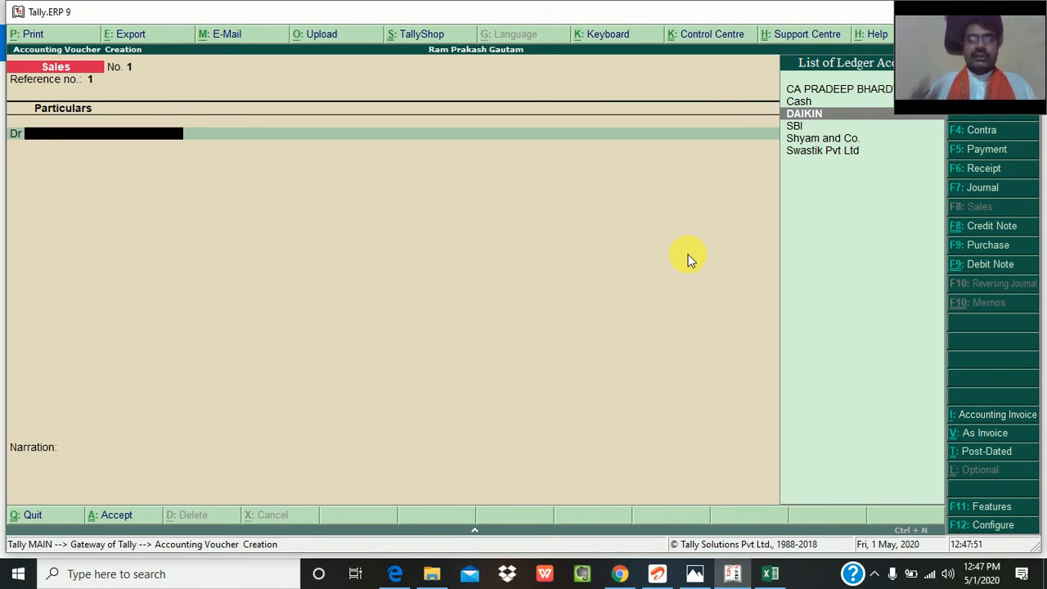
key(Return)
key(Return)
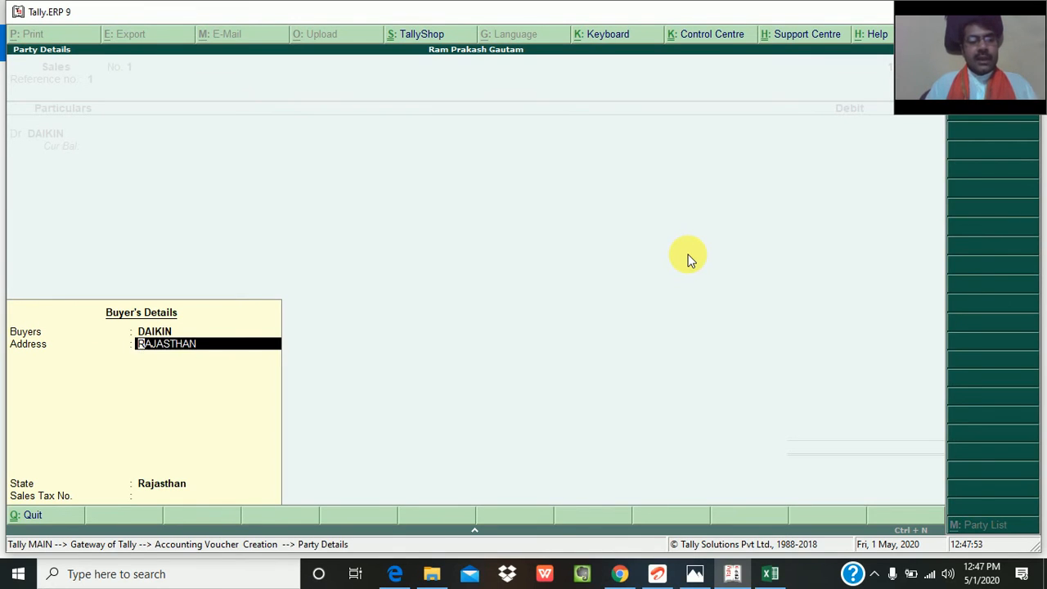
key(Return)
key(Return)
key(Return)
key(Return)
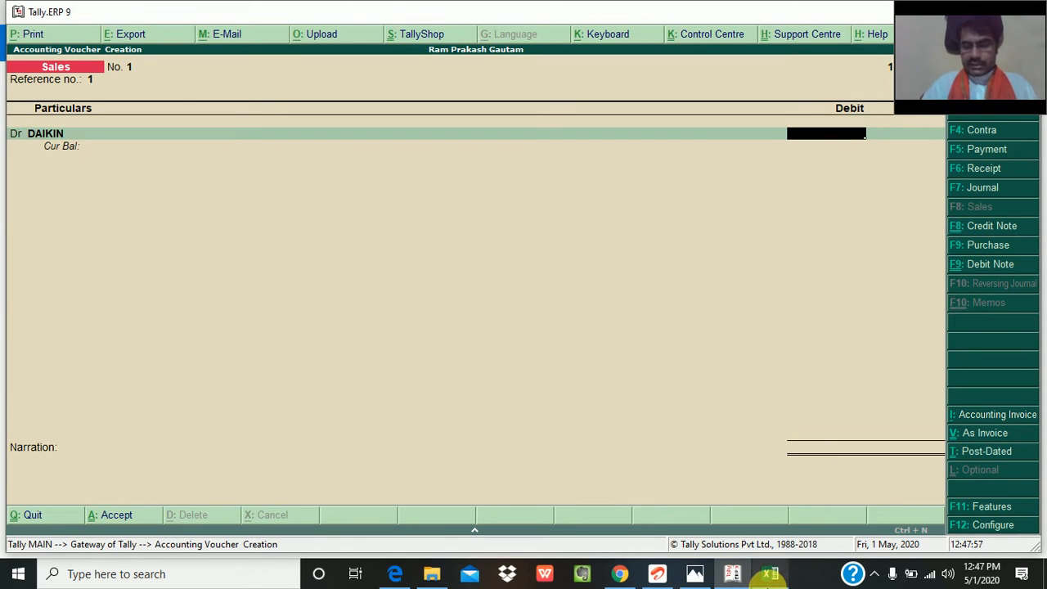
- Switch to the blank Excel workbook and enter the taxable sale value 500000 in cell H3
click(769, 578)
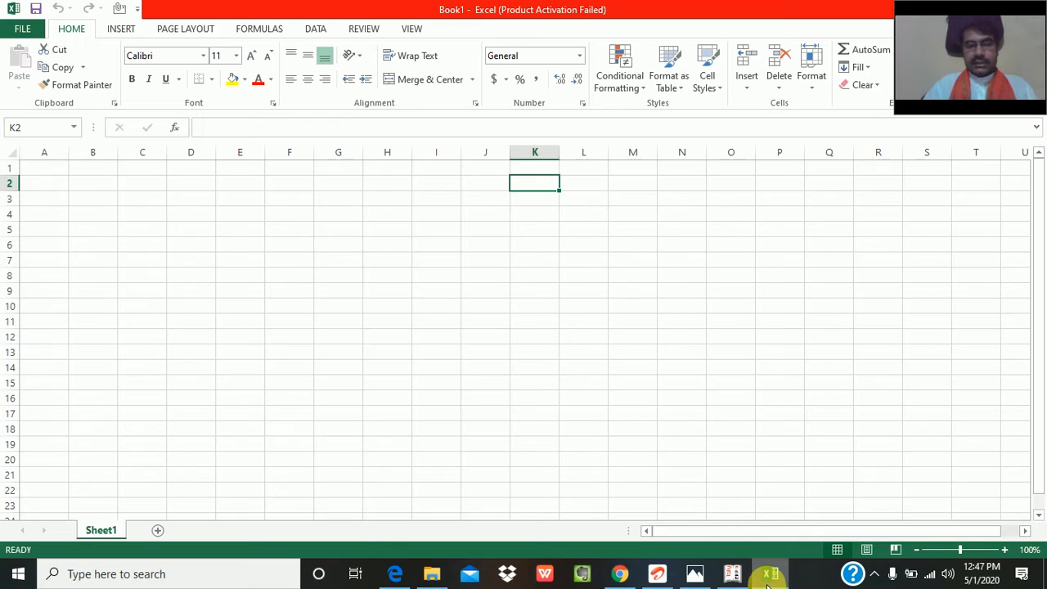
click(407, 199)
text(50000)
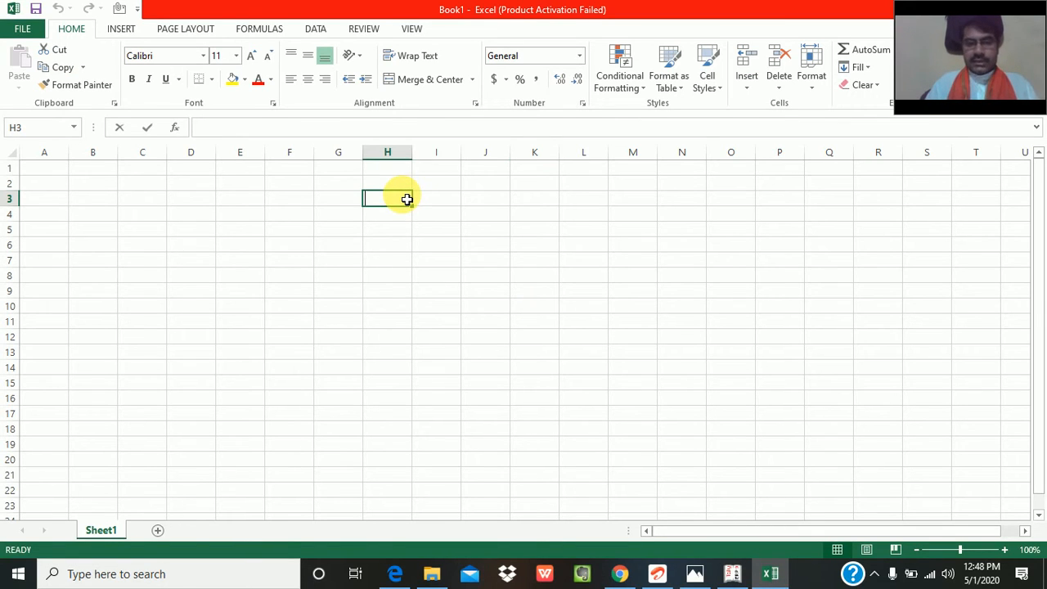
text(0)
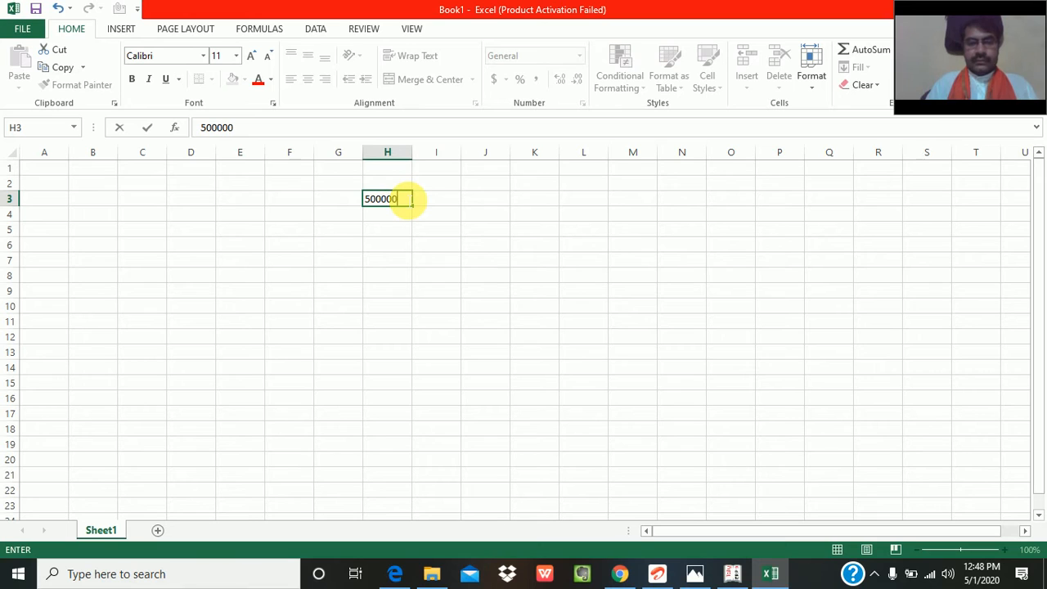
key(Return)
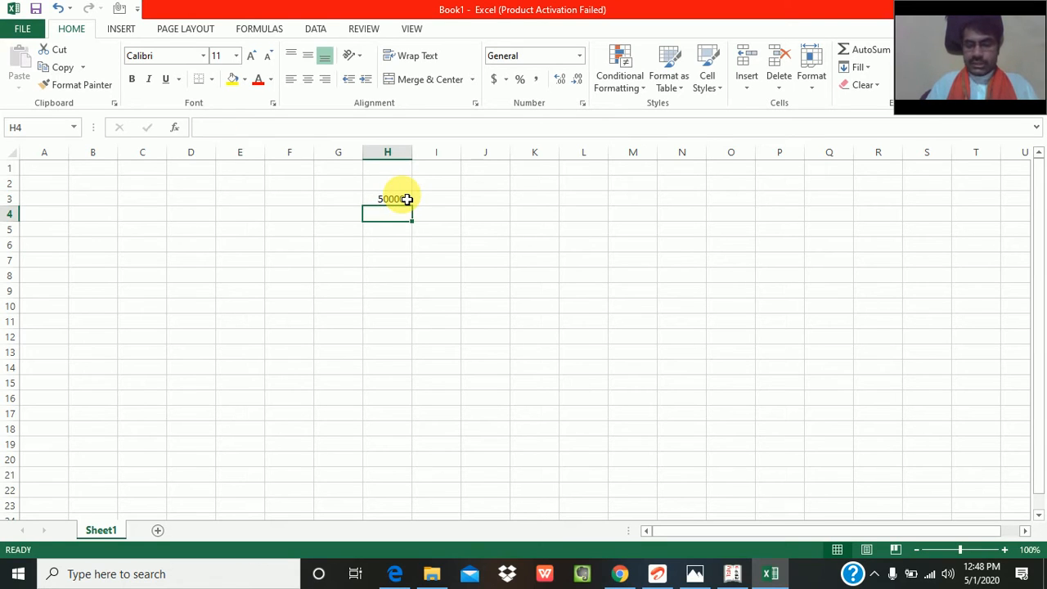
- Calculate the 18% tax in cell H4 with the formula +H3*18%
text(+)
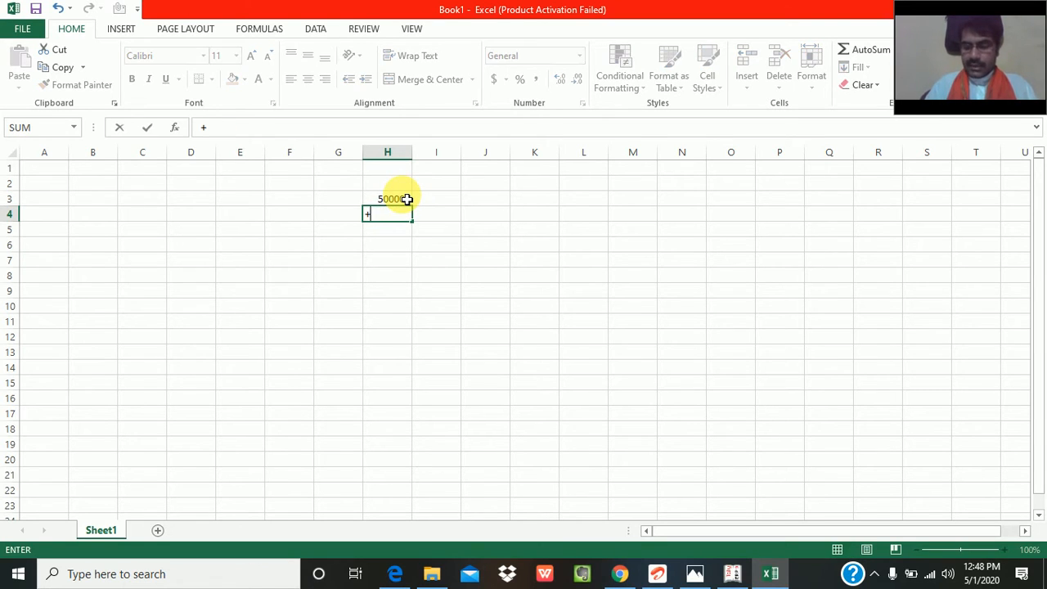
click(406, 198)
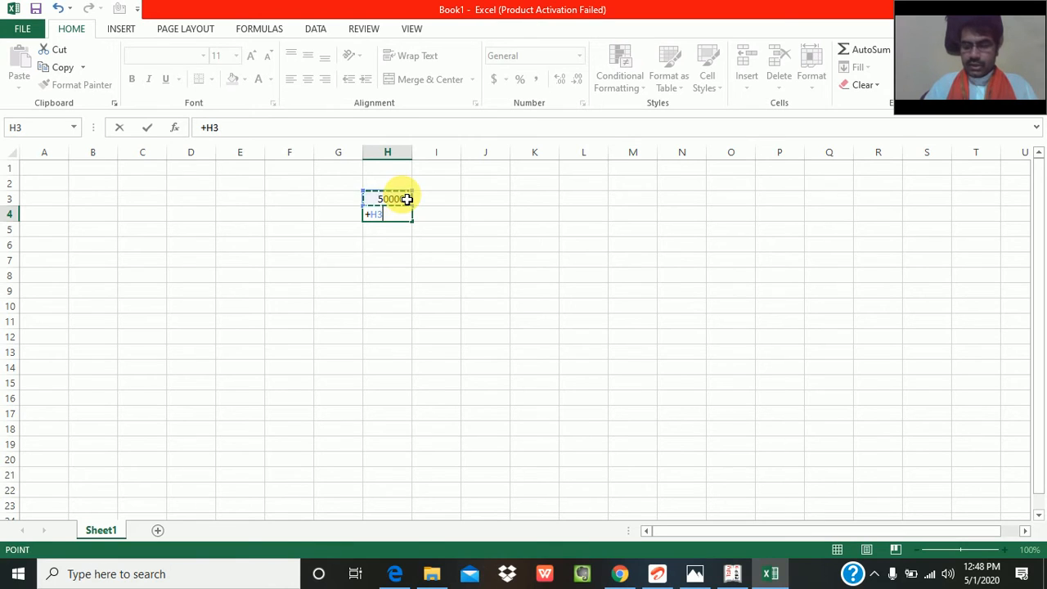
text(18)
key(BackSpace)
key(BackSpace)
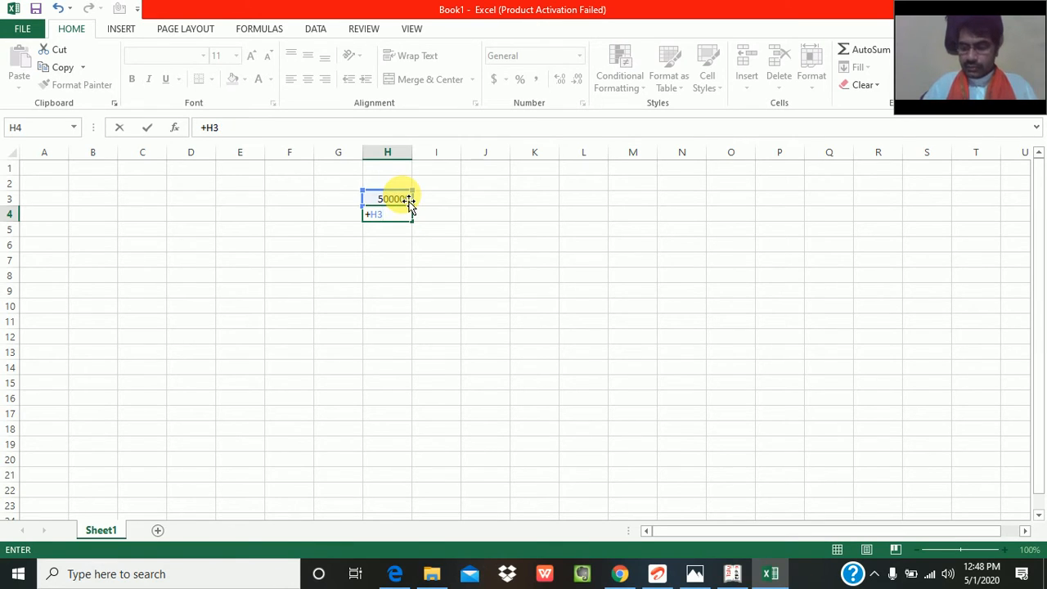
text(-)
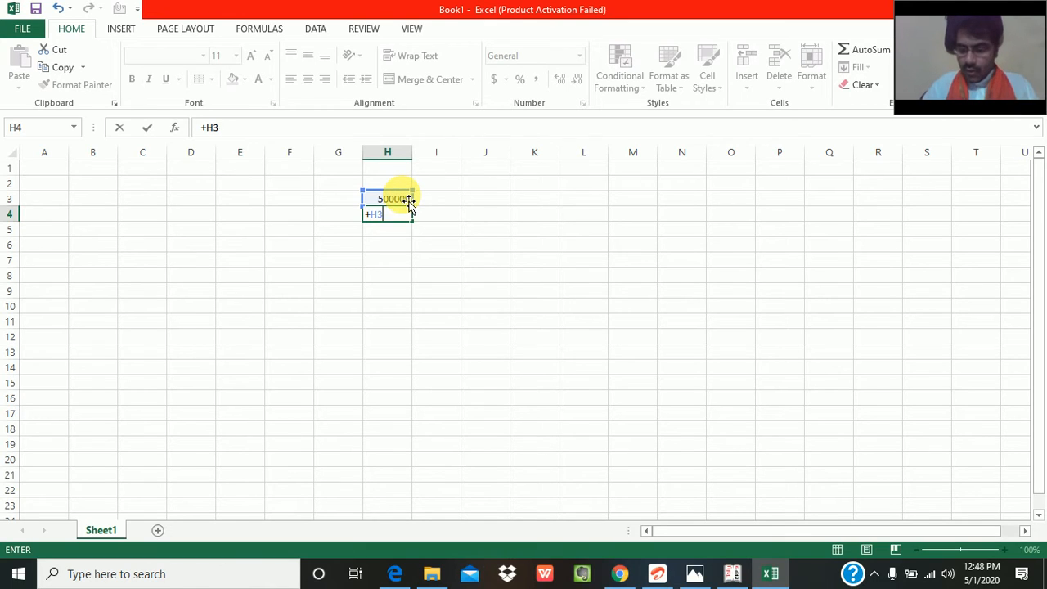
key(BackSpace)
text(*18)
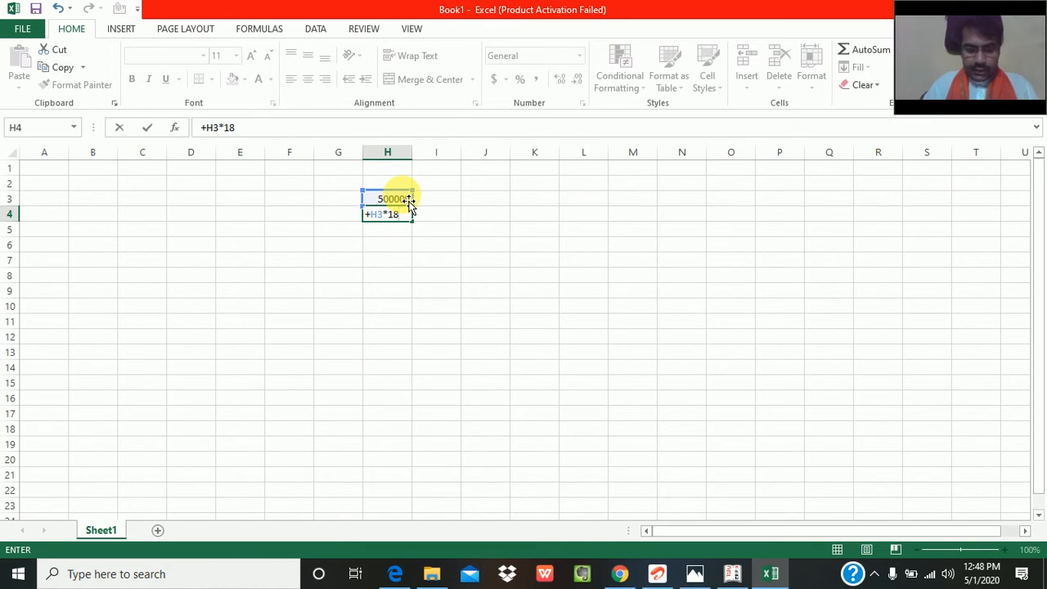
text(%)
key(Return)
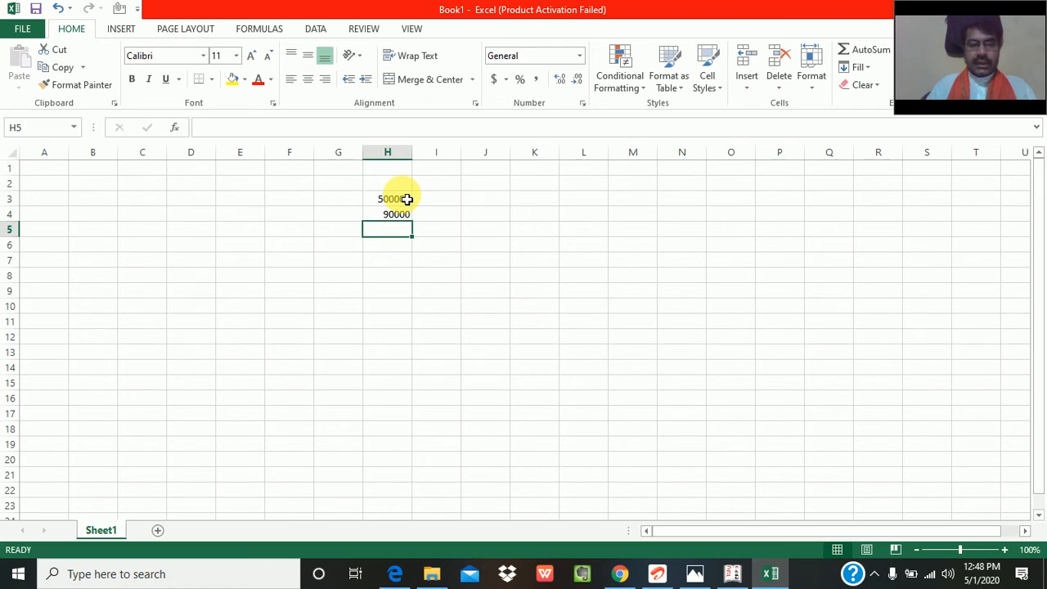
- Total the sale value and tax in cell H5 with =SUM(H3:H4)
key(alt+equal)
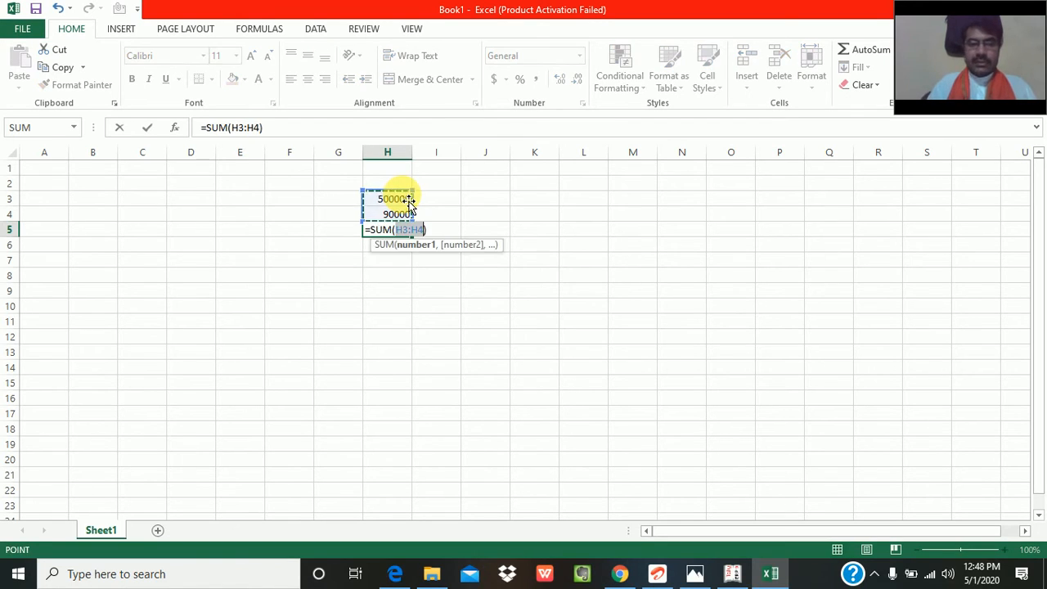
key(Return)
key(Up)
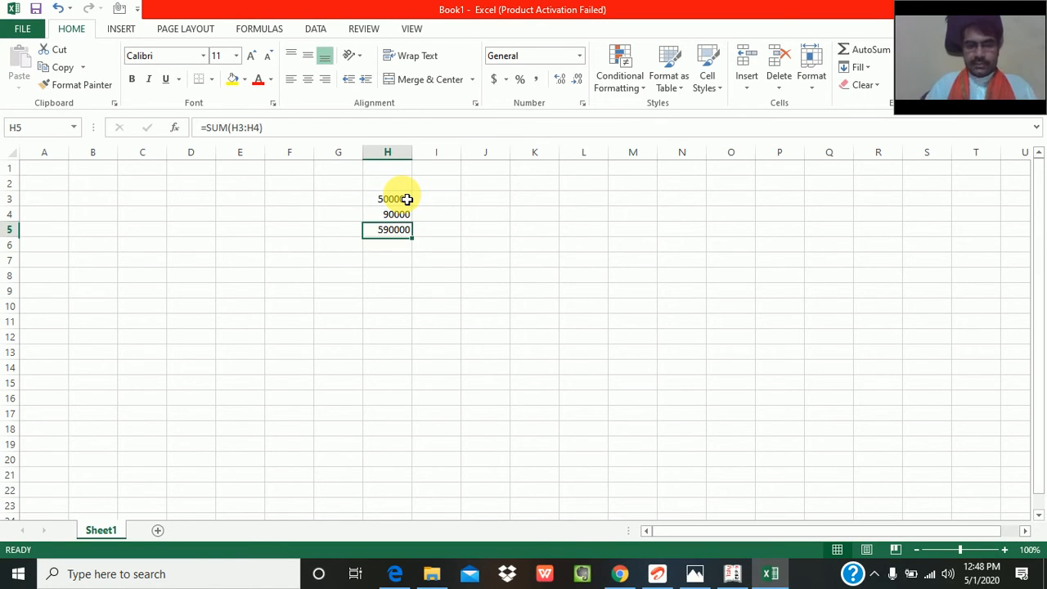
- Switch back to Tally, set the DAIKIN debit to 590000, and allocate it as New Ref 1 with 30 credit days
key(alt+Tab)
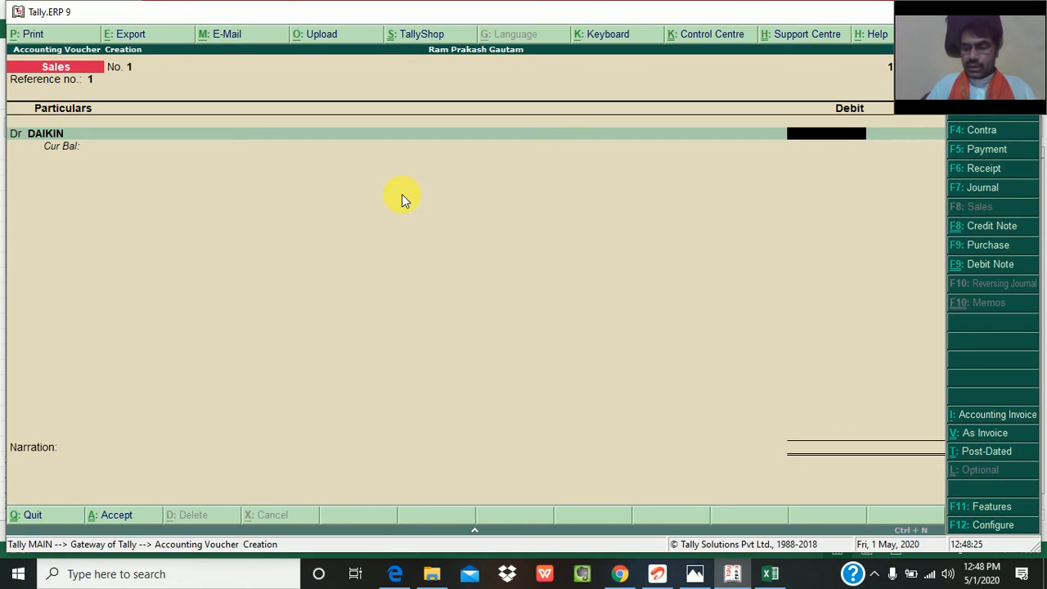
text(590000)
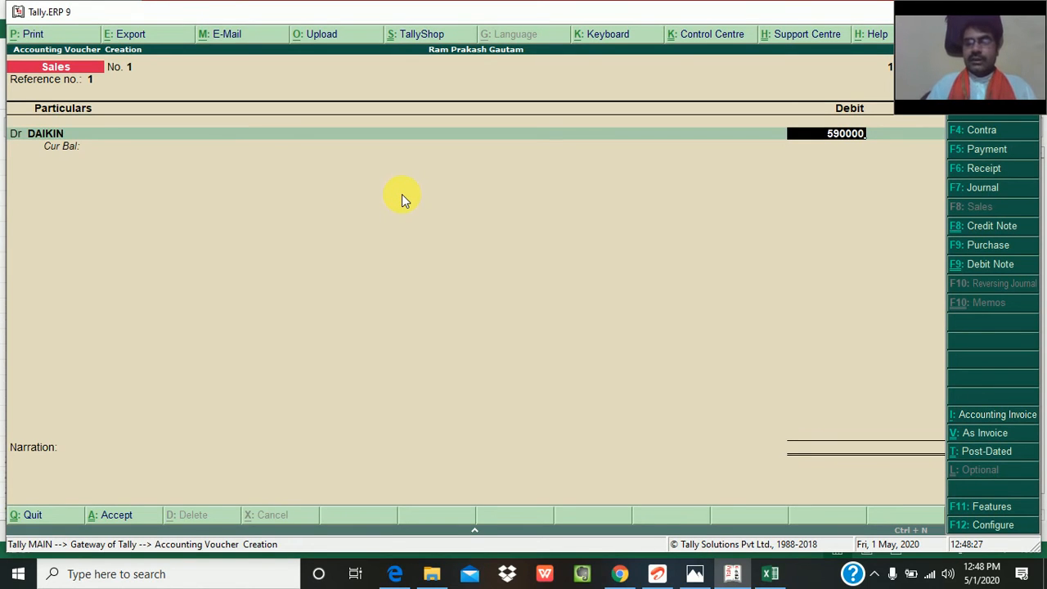
key(Return)
key(Return)
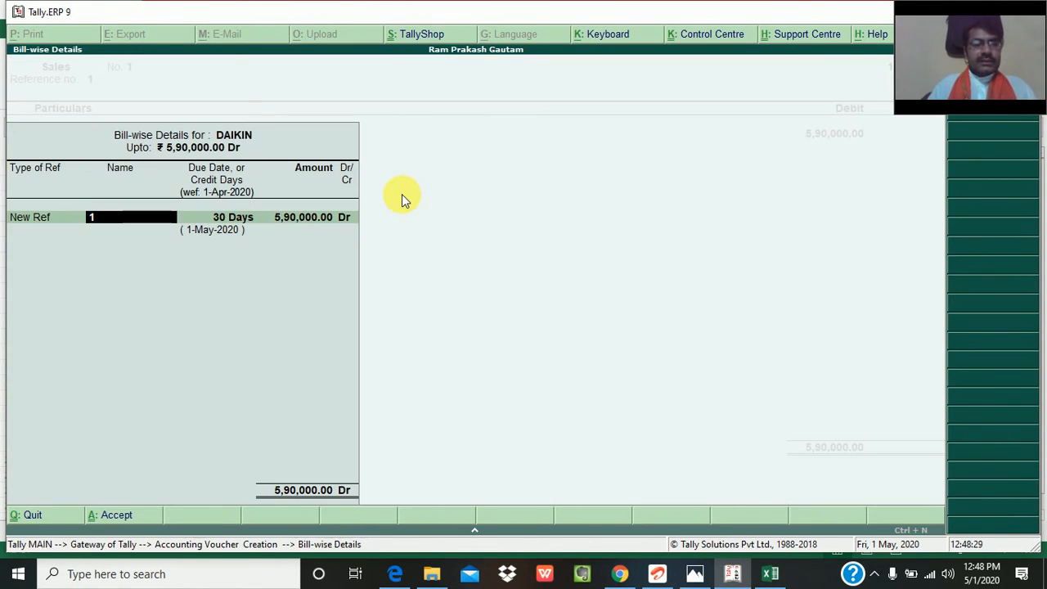
key(Return)
key(Return)
key(Return)
key(Return)
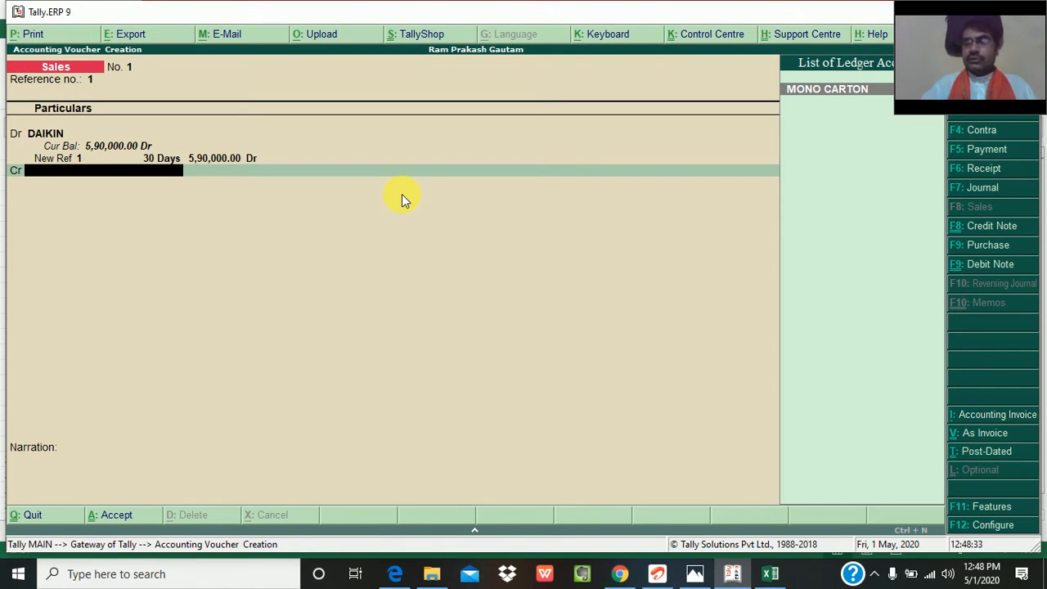
- Choose MONO CARTON as the credit ledger, and switch to Excel to label the tax row igst 18% in cell G4
key(Return)
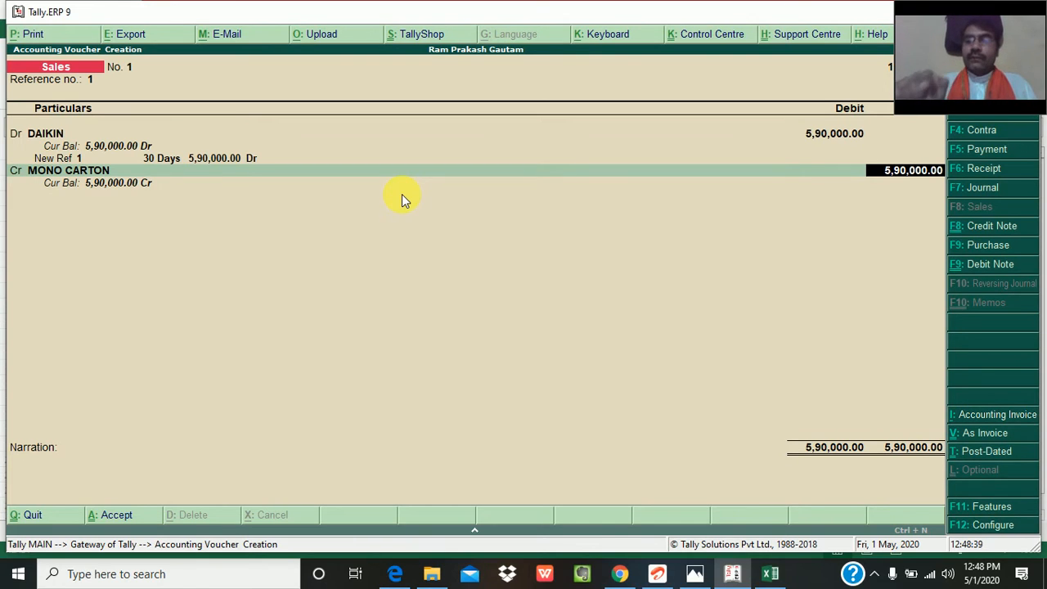
key(alt+Tab)
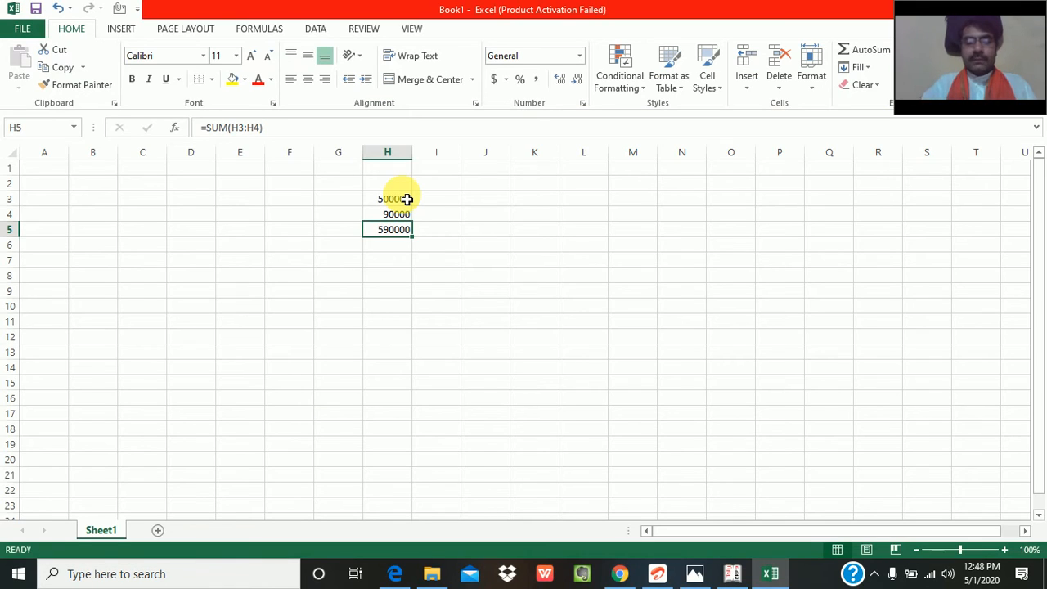
key(Up)
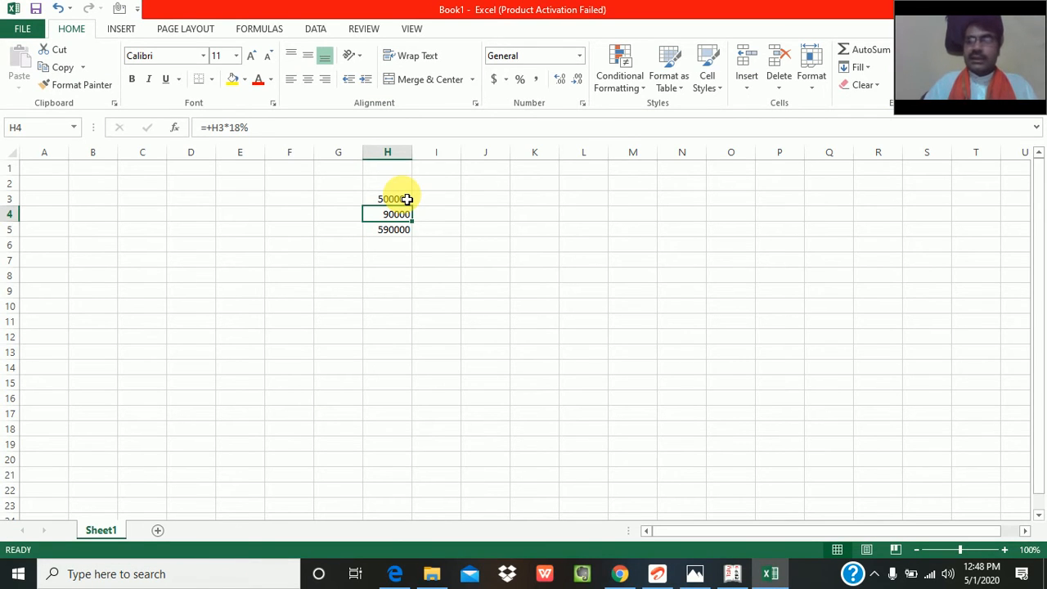
key(Left)
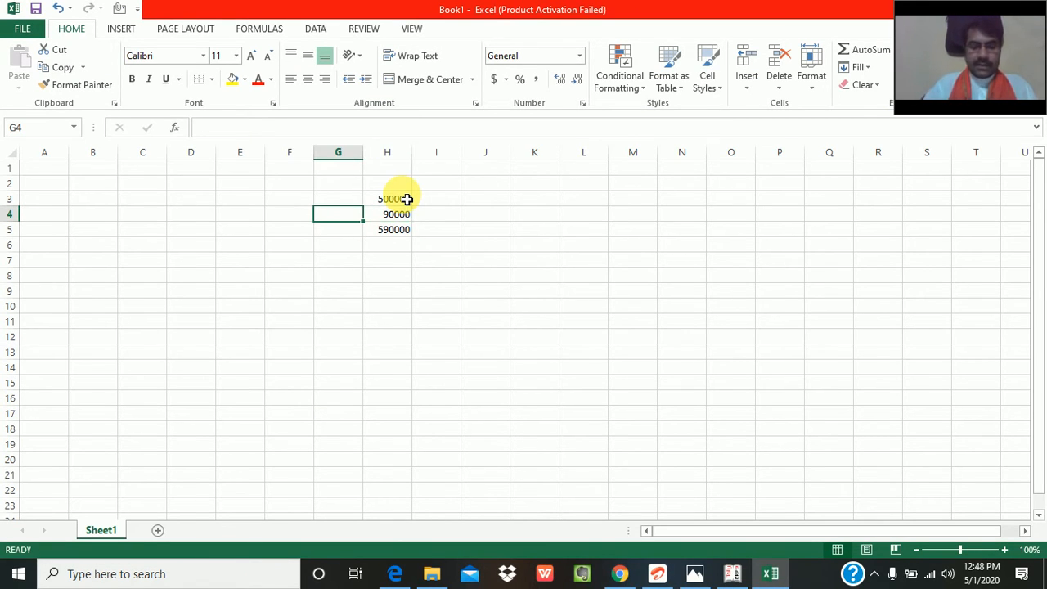
text(igst)
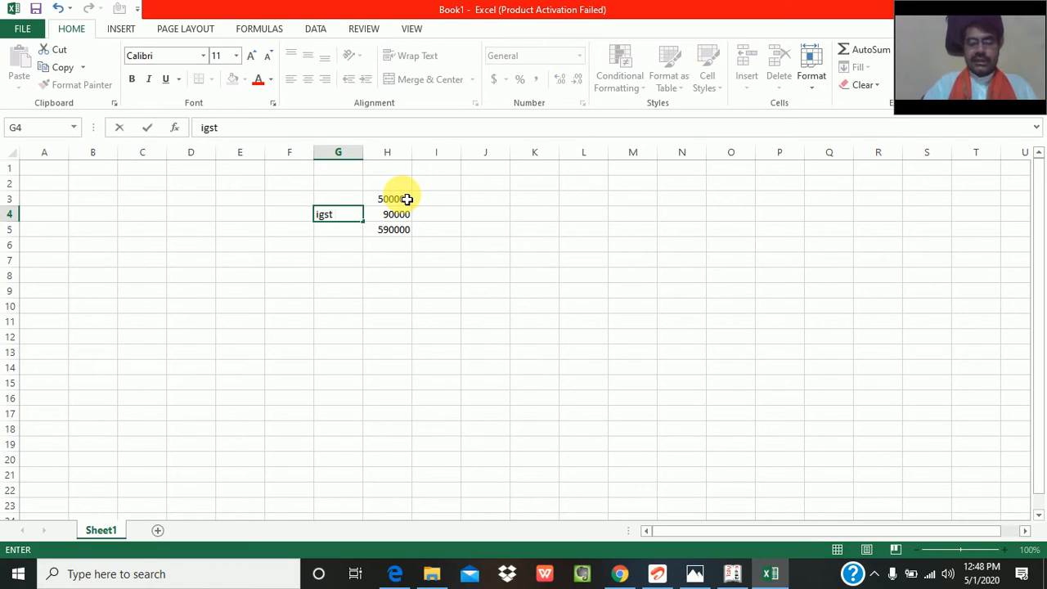
text( 18%)
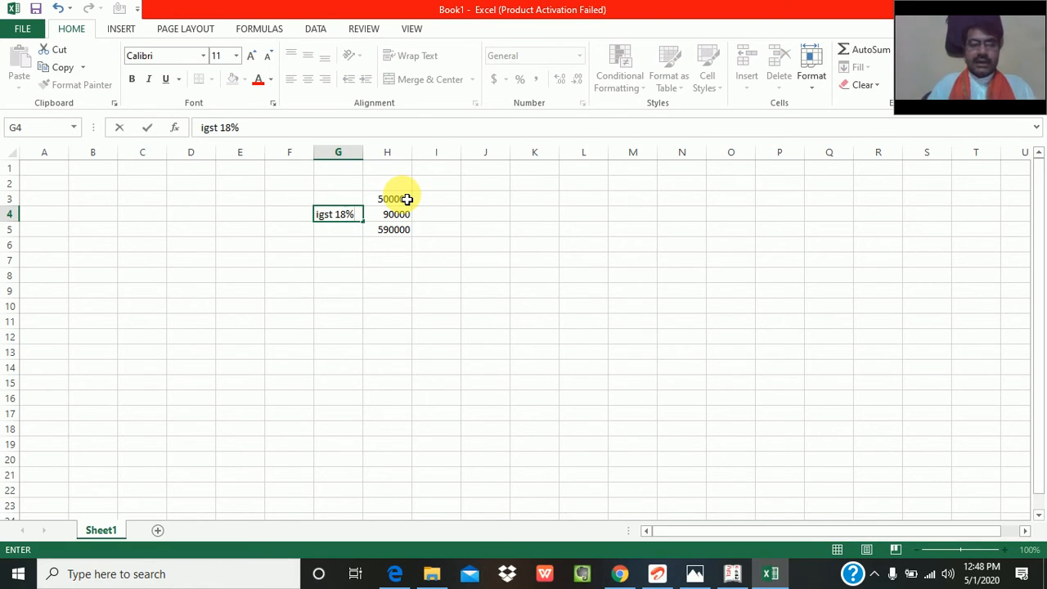
key(Return)
key(Up)
click(406, 199)
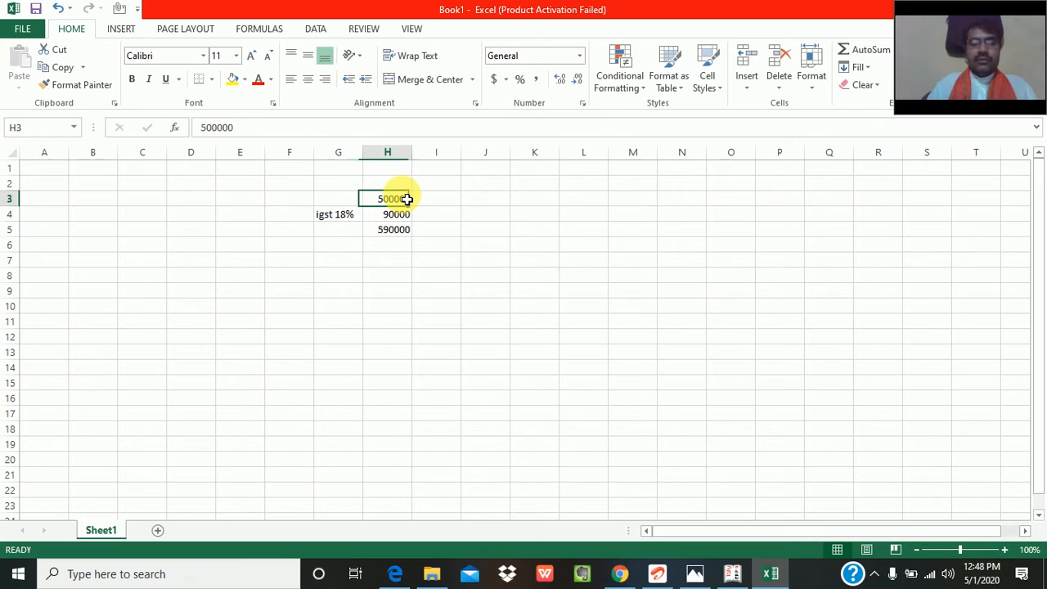
- Switch back to Tally and credit MONO CARTON with 500000 and IGST 18% OUTPUT with 90000
key(alt+Tab)
text(500000)
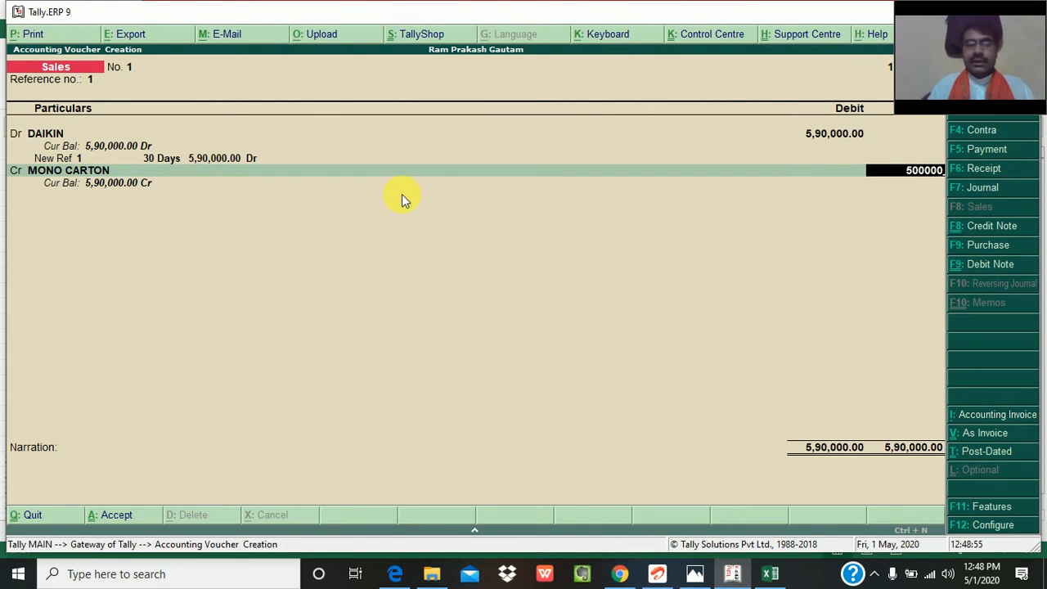
key(Return)
key(Return)
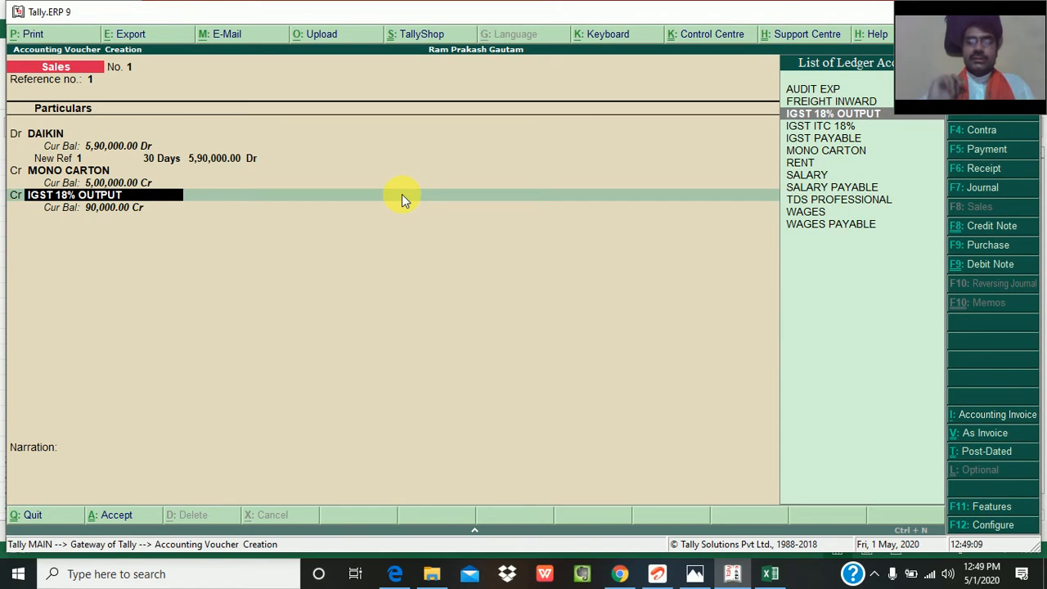
key(Return)
key(Return)
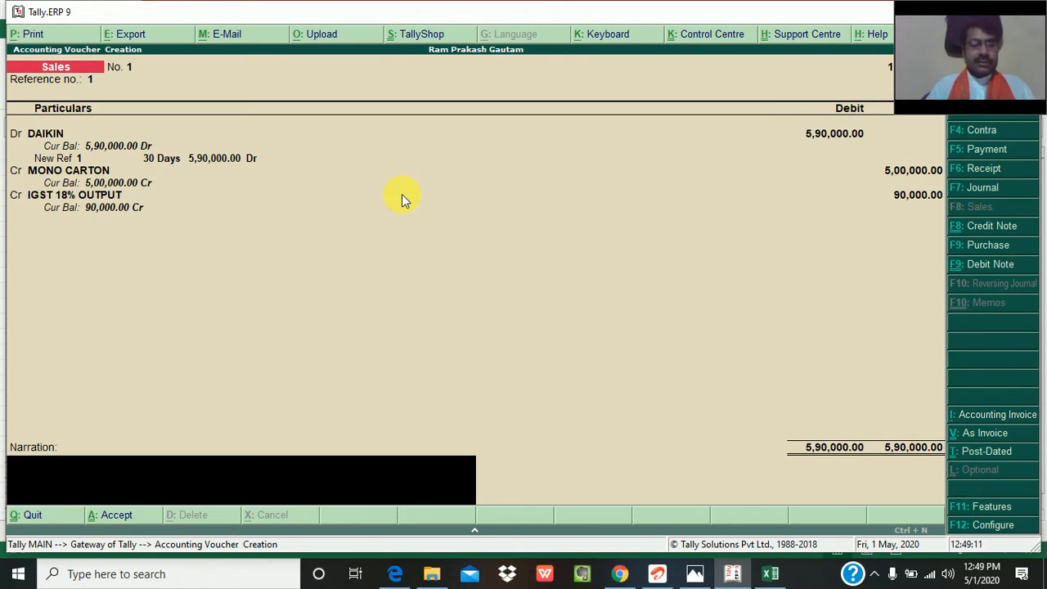
- Enter the narration "being mono carton sold vide .............." and save the sales voucher
text(being)
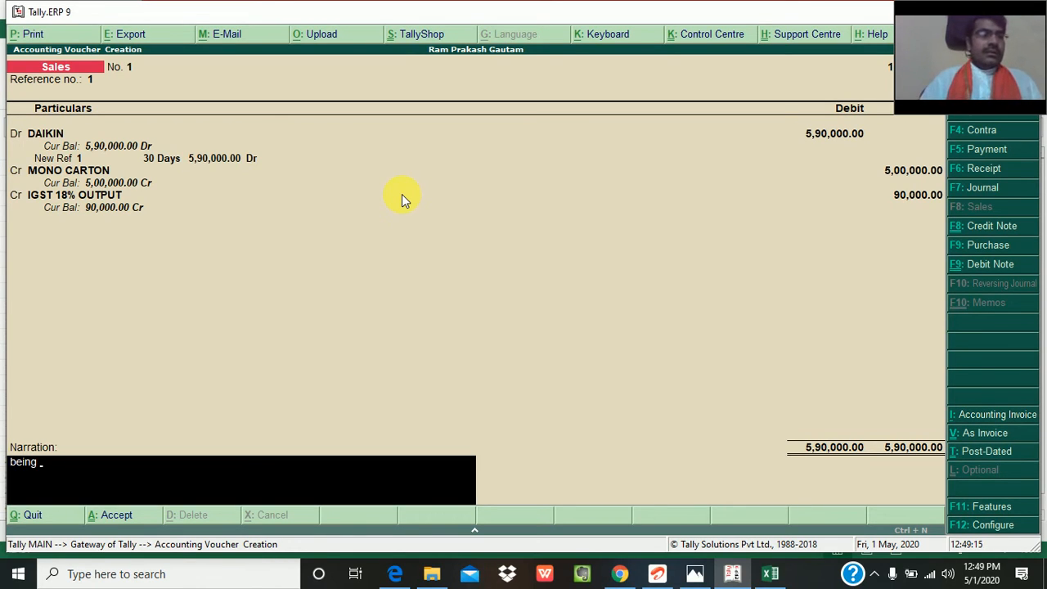
text( mono carton)
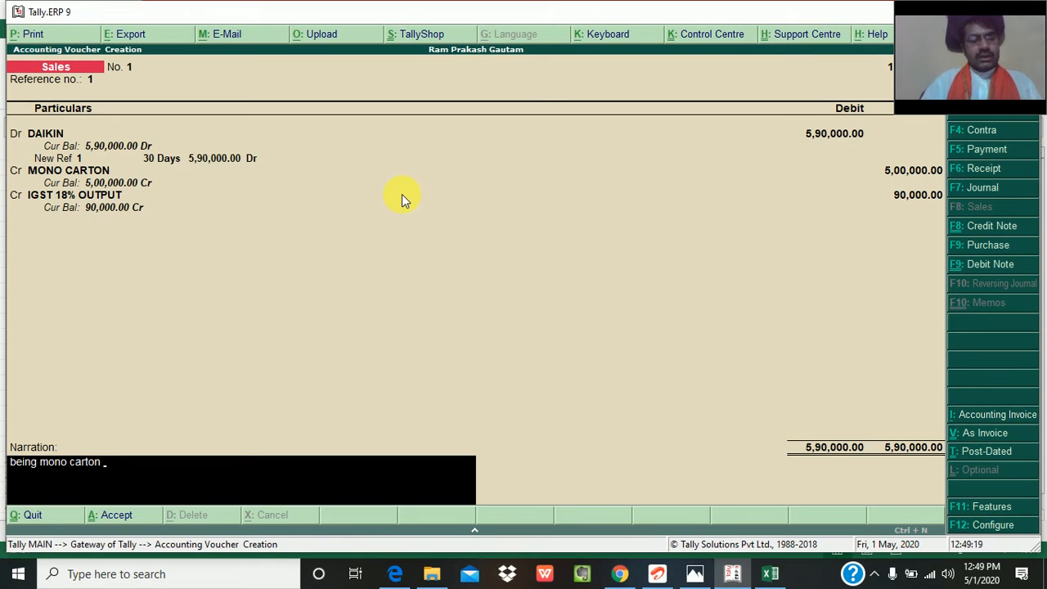
text( sold vid)
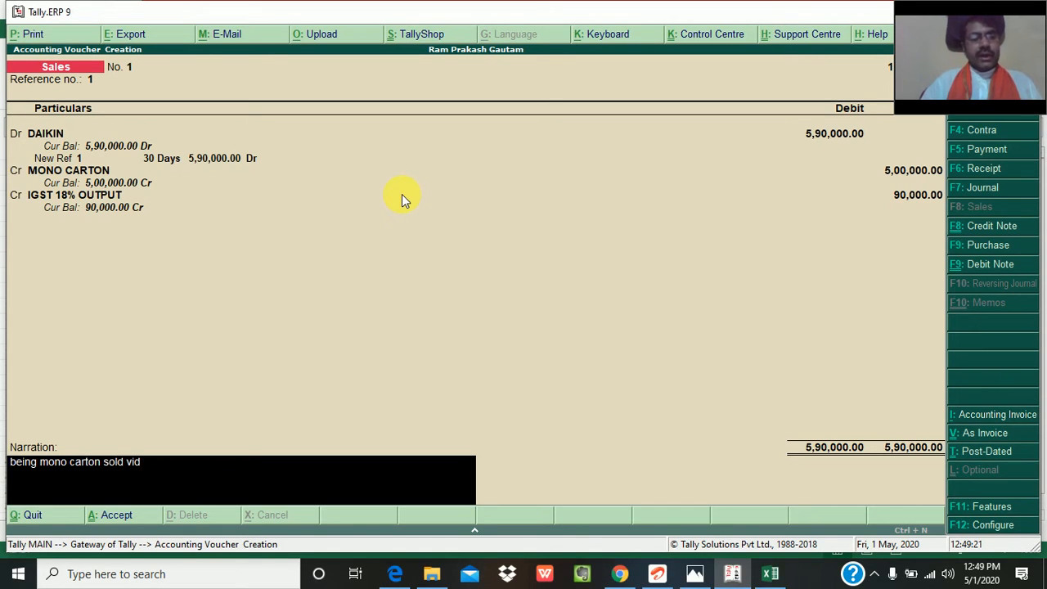
text(e)
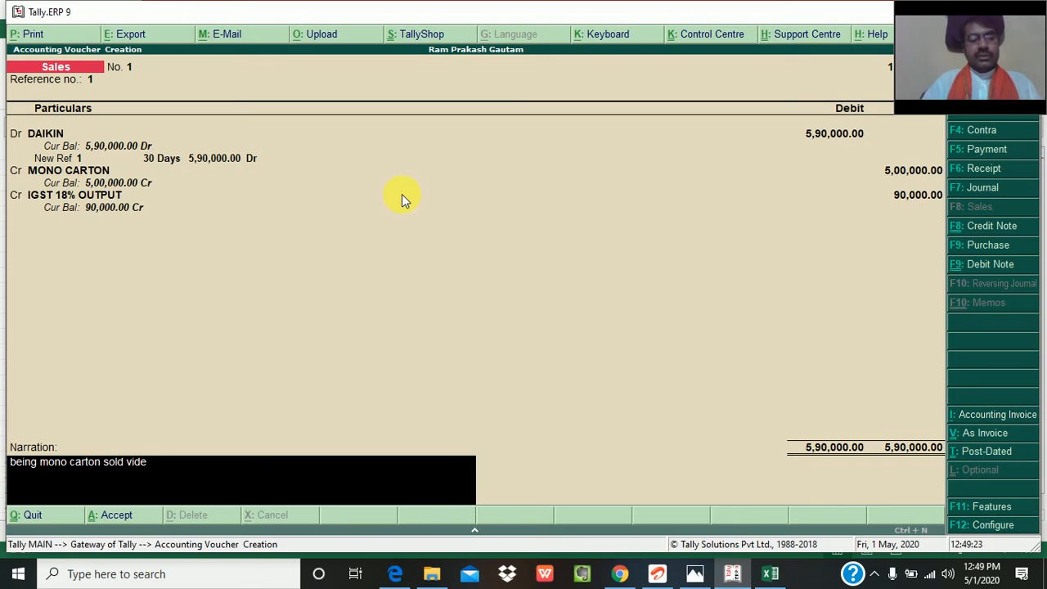
text( ...............)
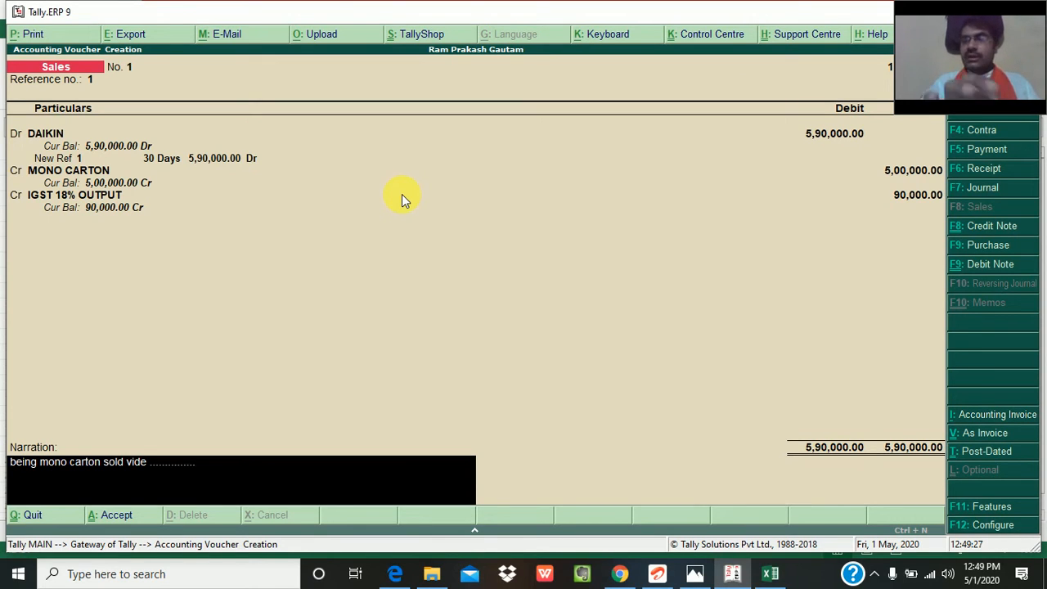
key(Return)
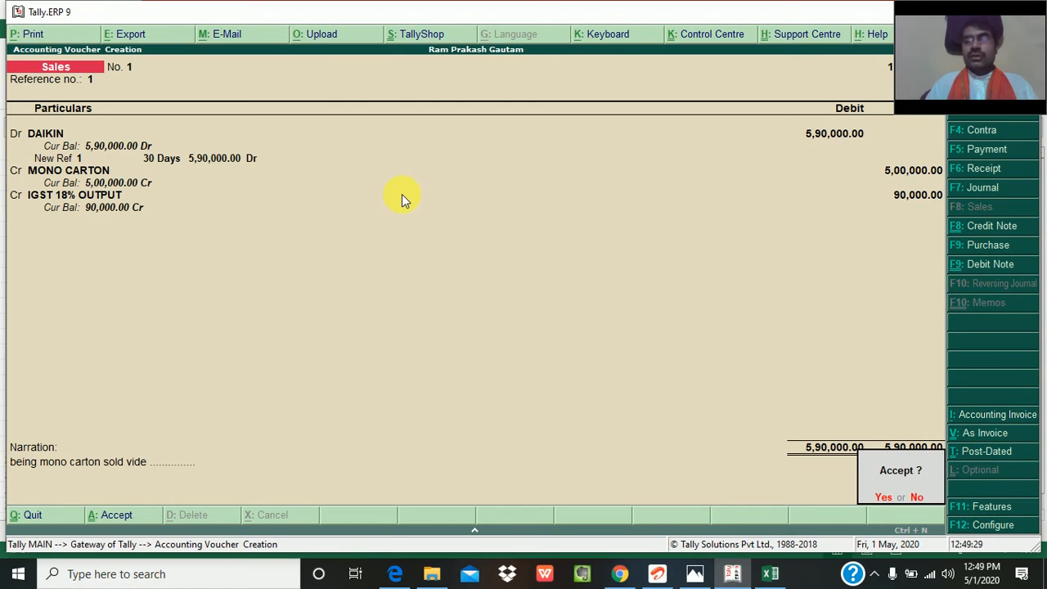
key(Return)
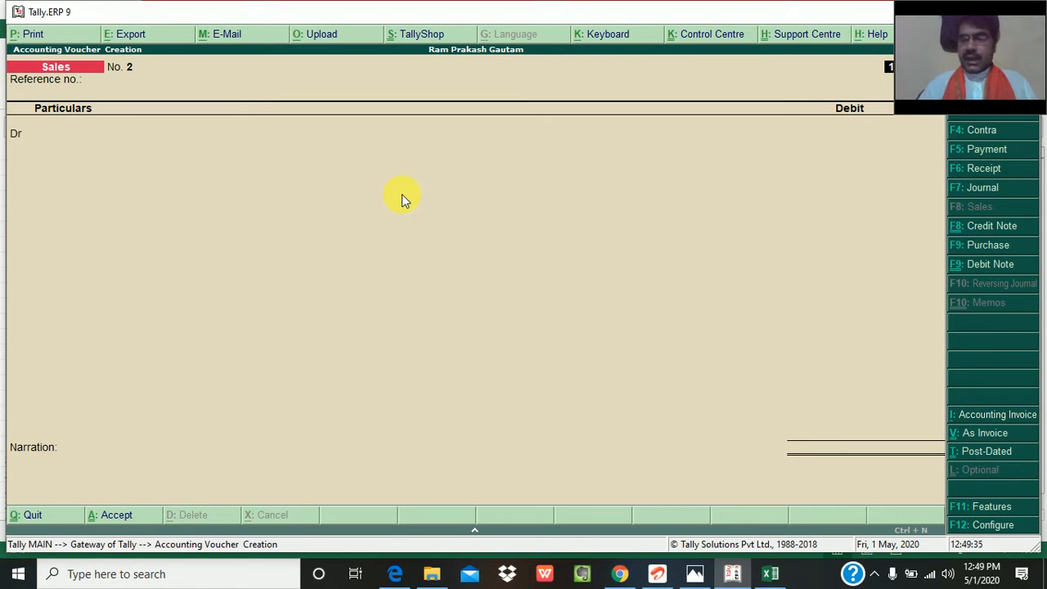
- Switch to the Excel workbook and enter the second taxable value 100000 in cell J3
key(alt+Tab)
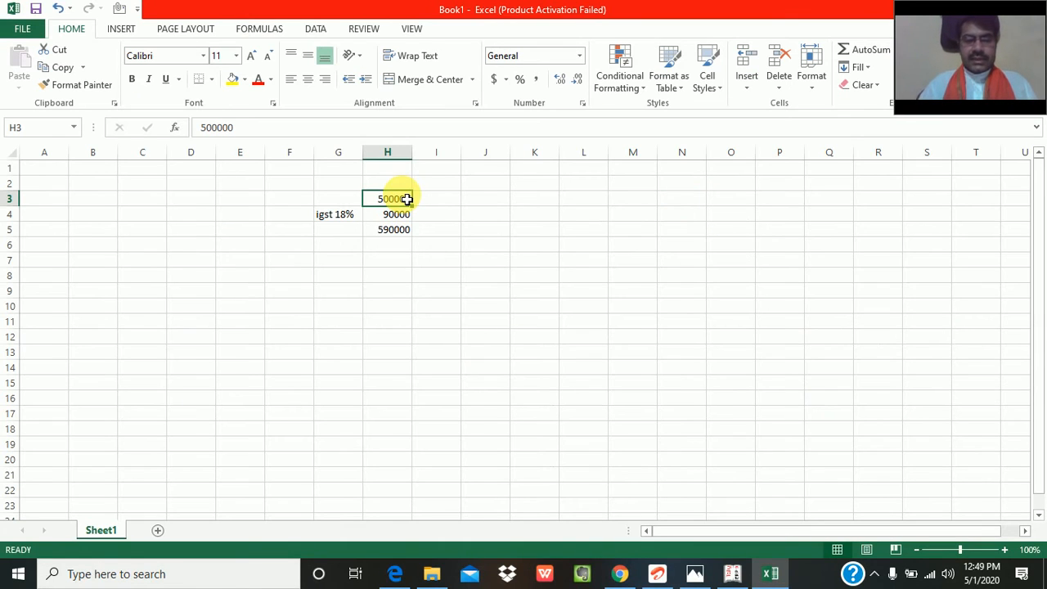
click(406, 233)
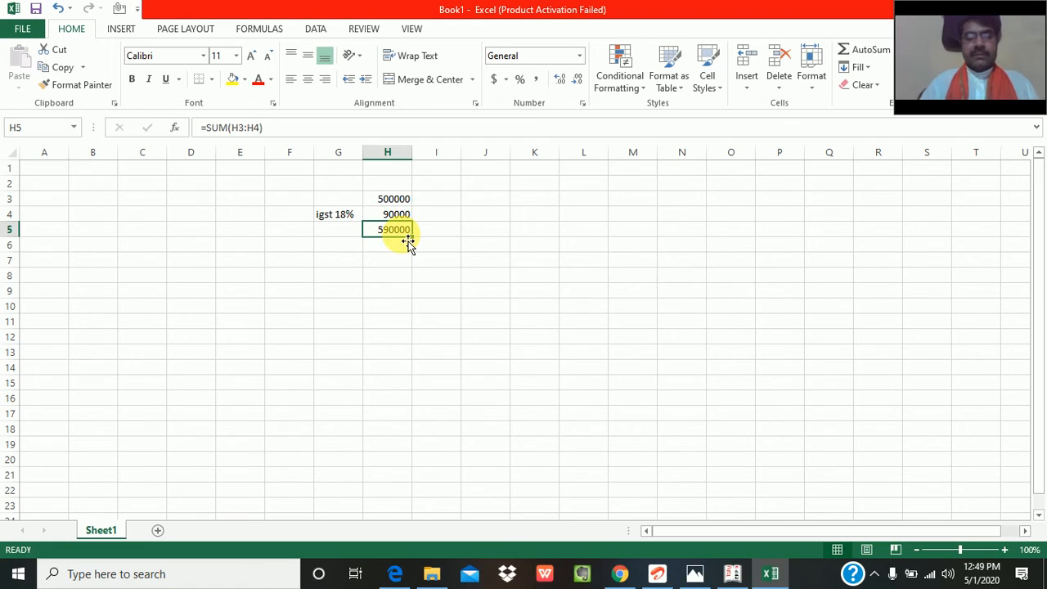
click(500, 206)
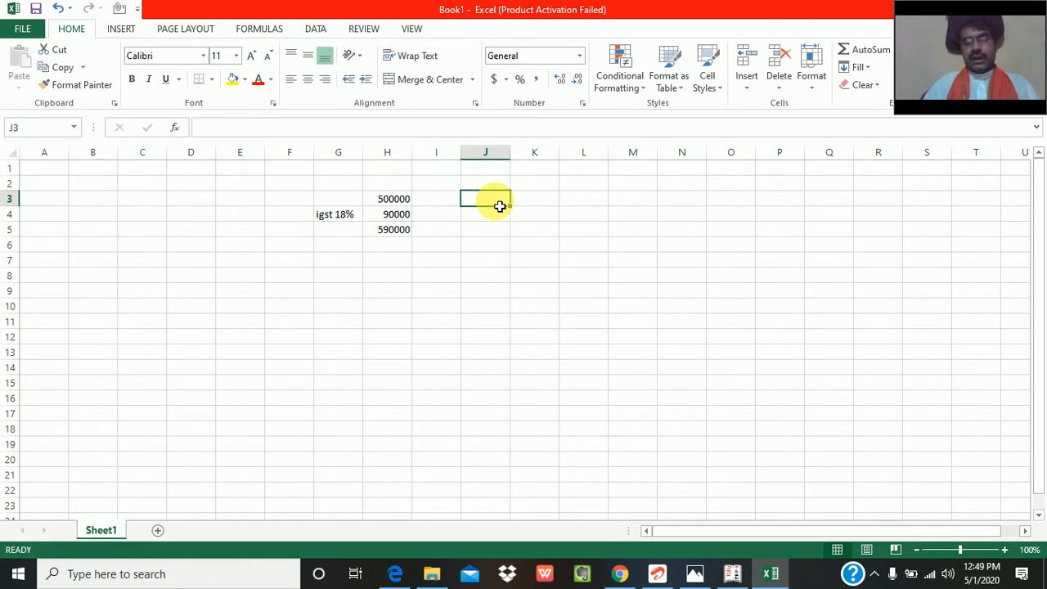
text(100)
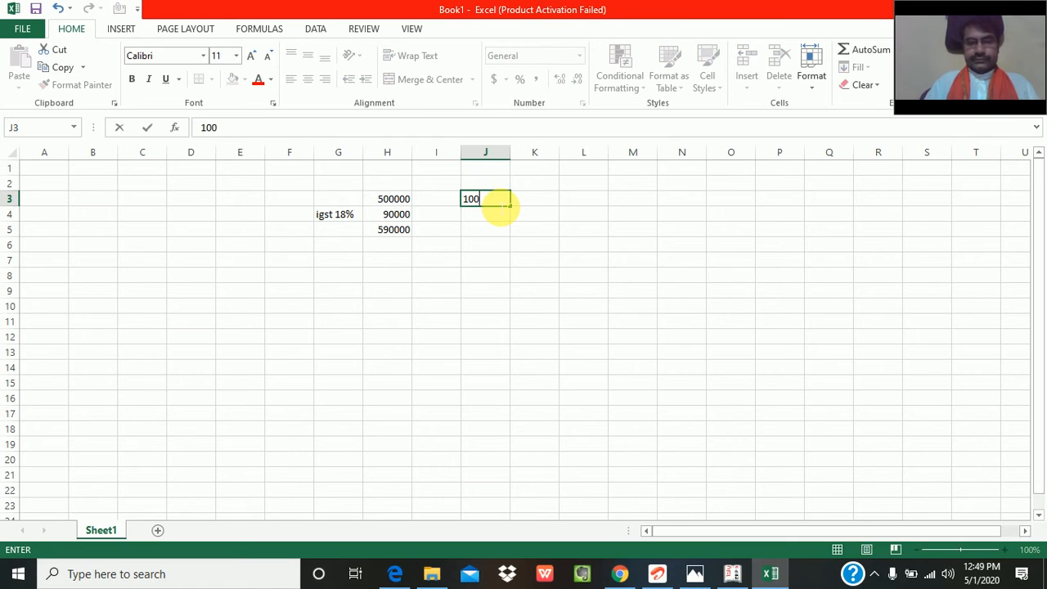
text(000)
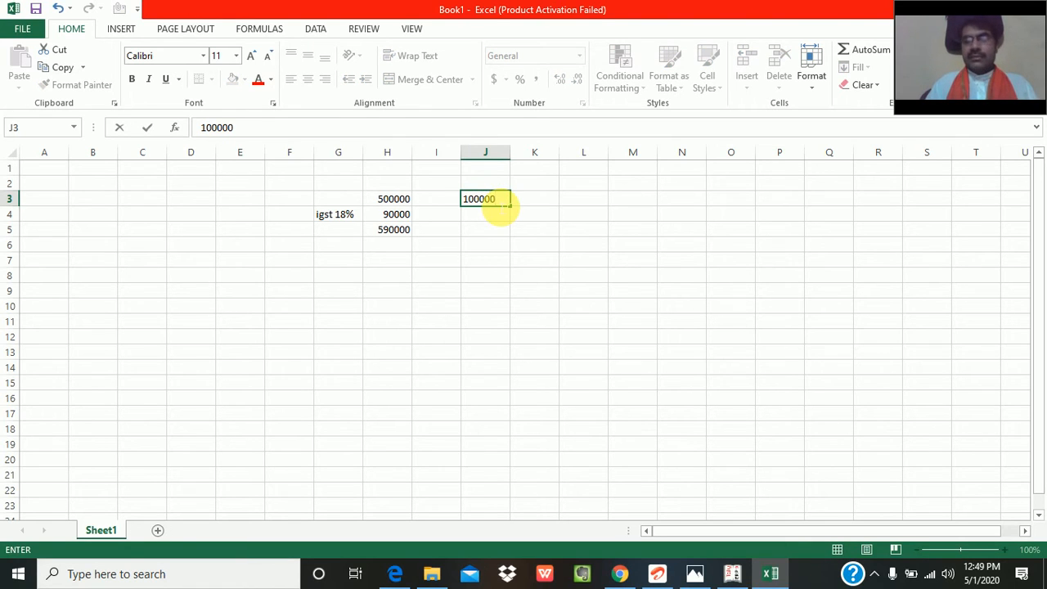
key(Return)
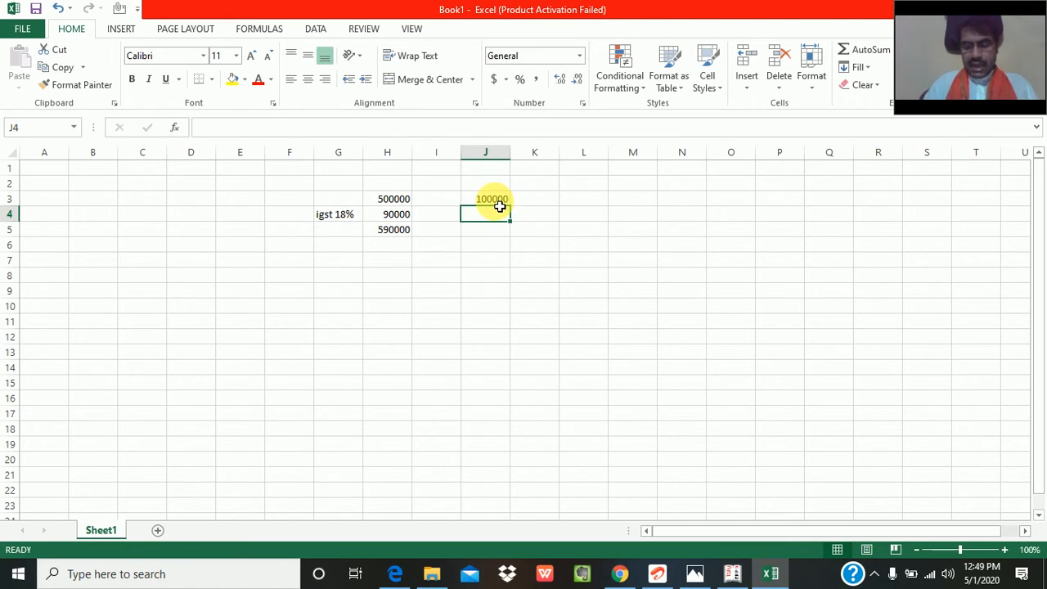
- Copy the 18% tax formula from cell H4 into cell J4
key(Left)
key(Left)
key(ctrl+c)
key(Right)
key(Right)
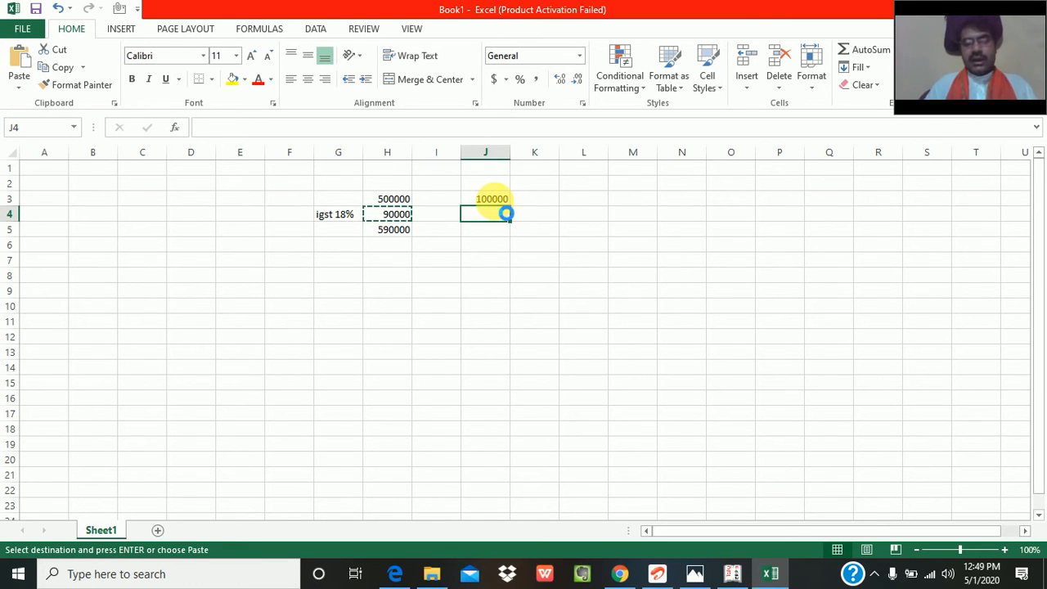
key(ctrl+v)
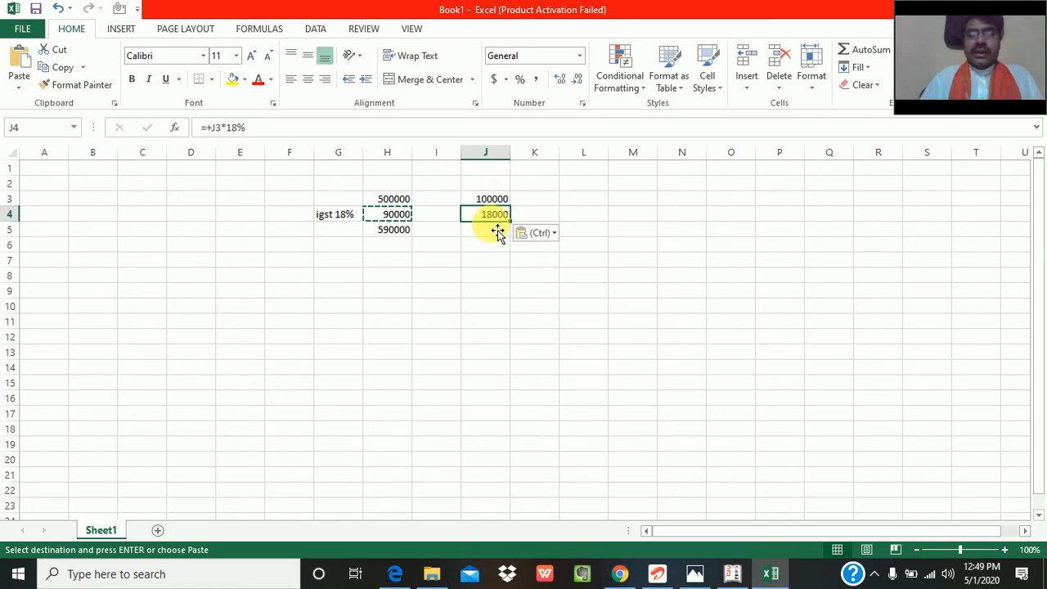
- Total the value and tax in cell J5 with =SUM(J3:J4) and make the total bold
click(492, 230)
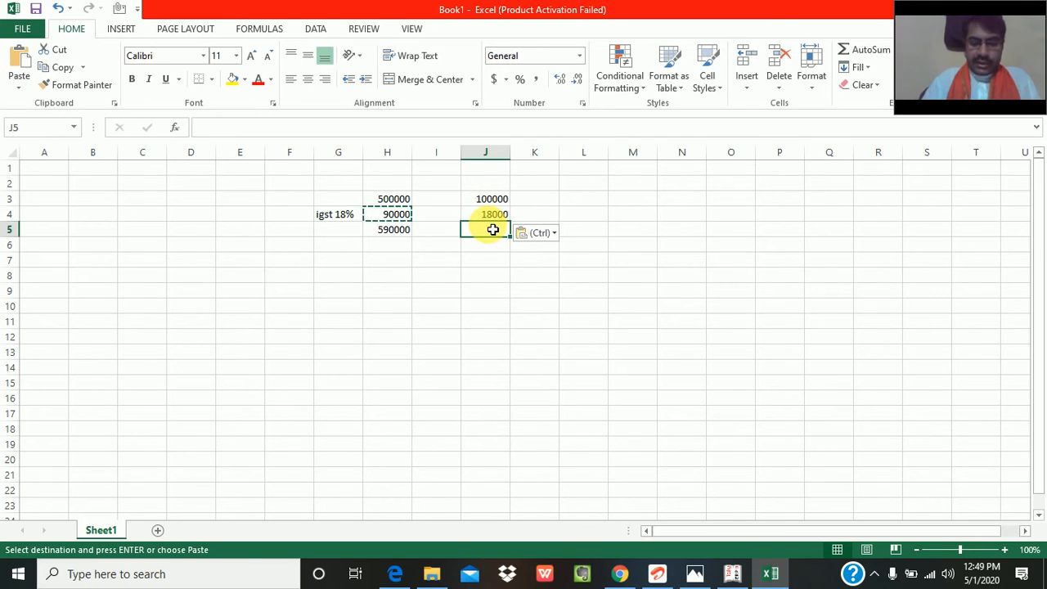
key(alt+equal)
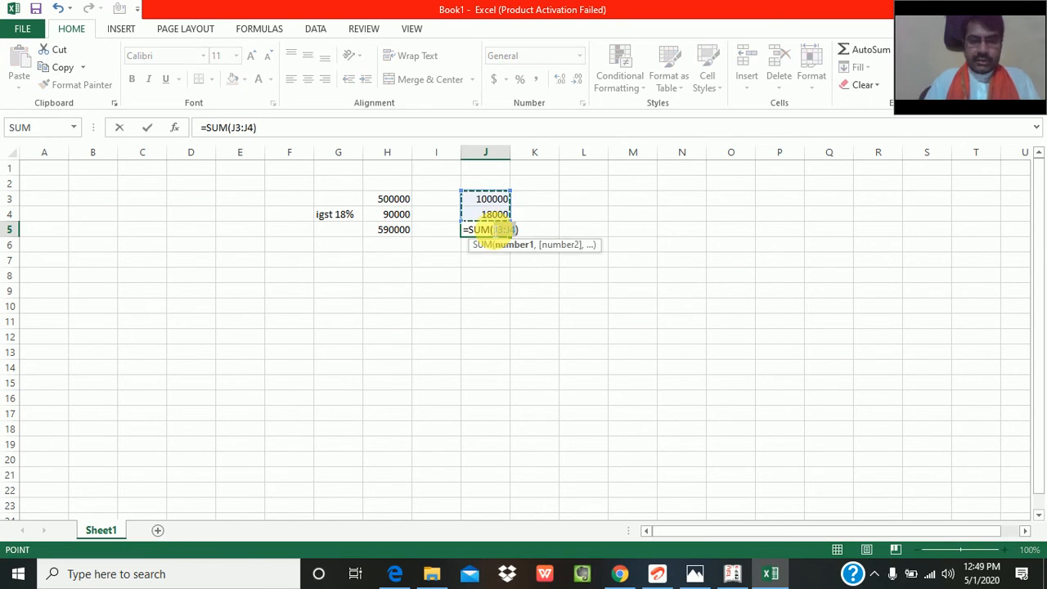
key(Return)
click(493, 230)
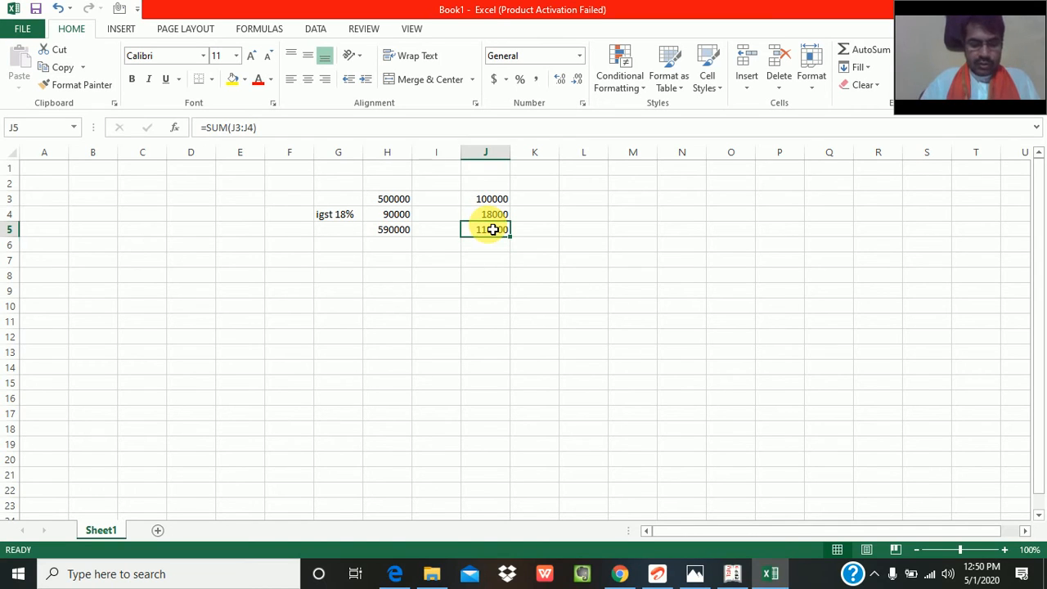
key(ctrl+b)
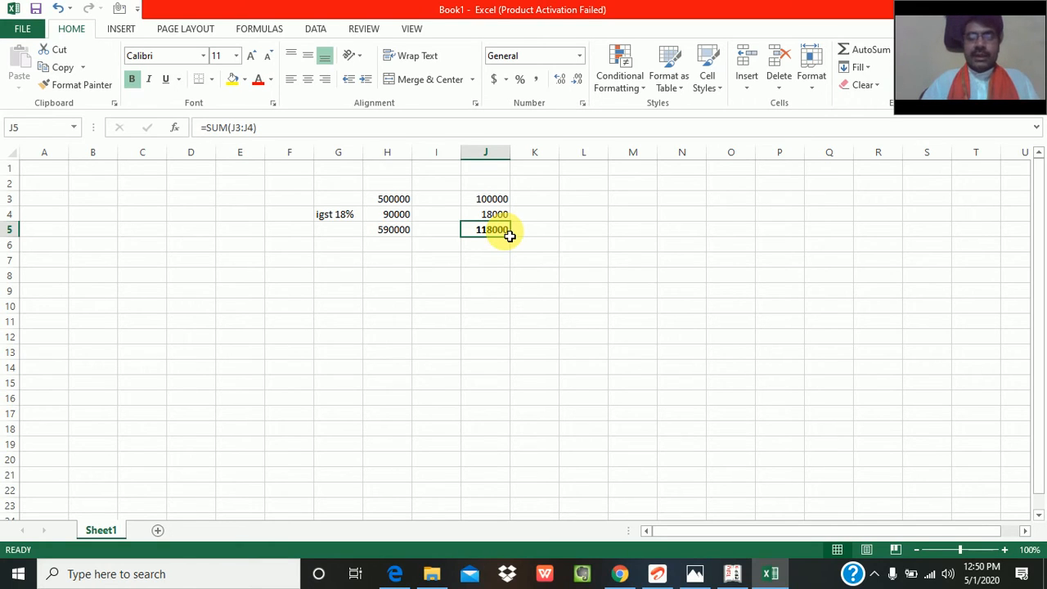
key(alt+Tab)
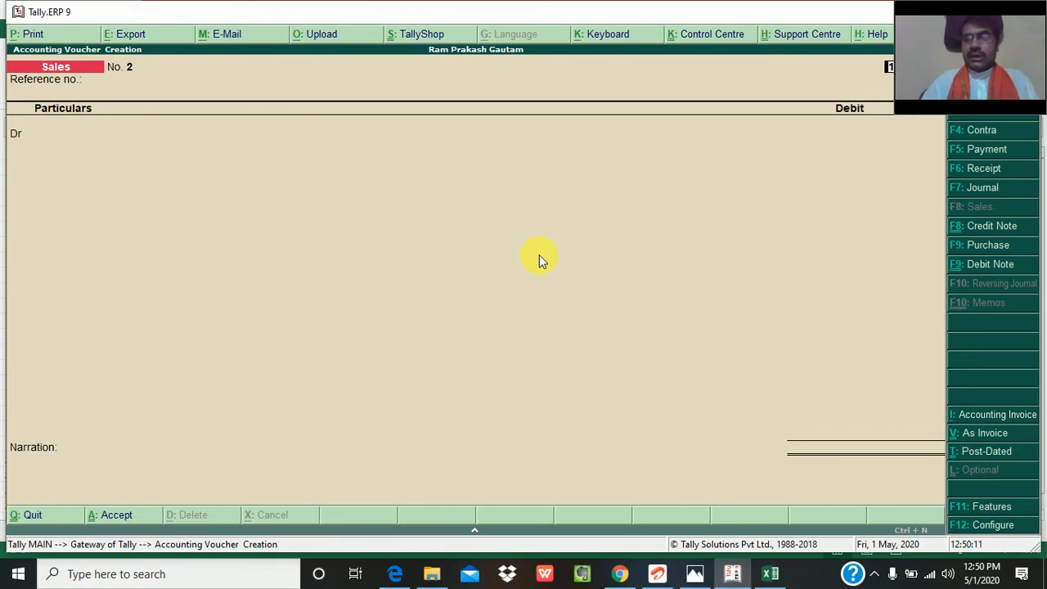
text(1)
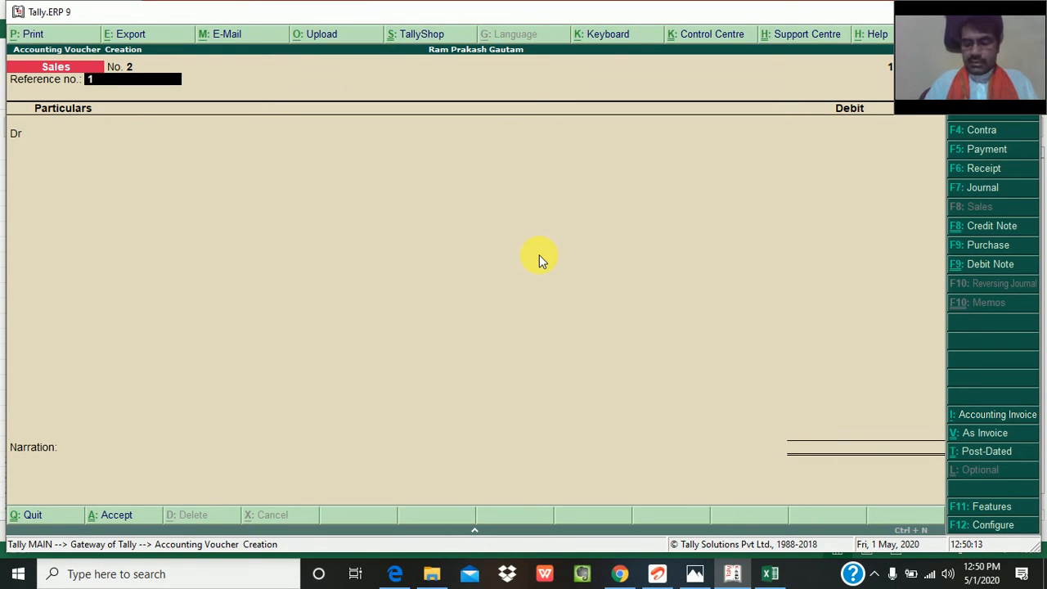
key(Return)
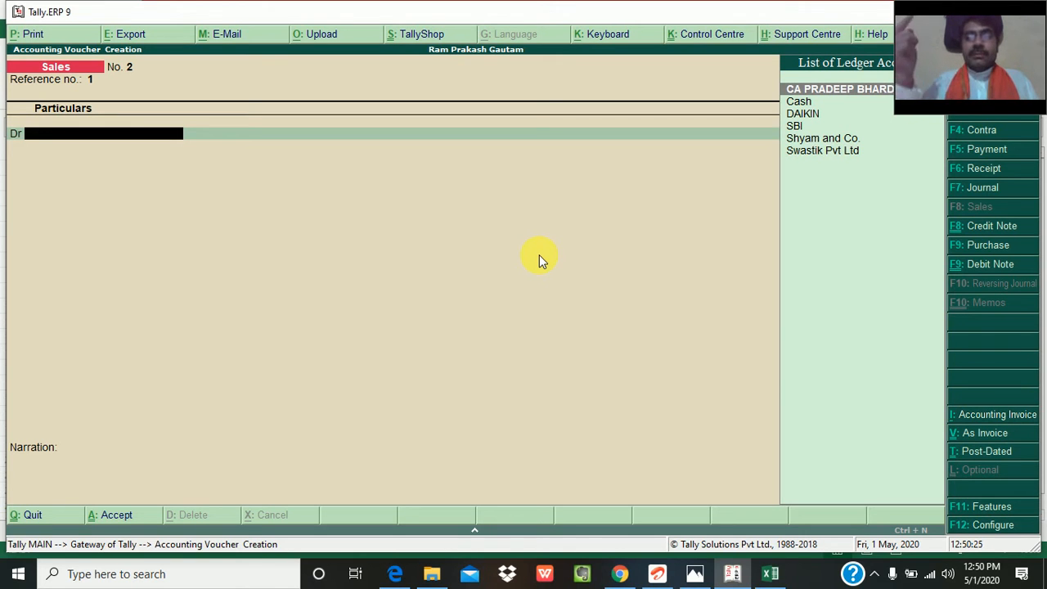
key(alt+Tab)
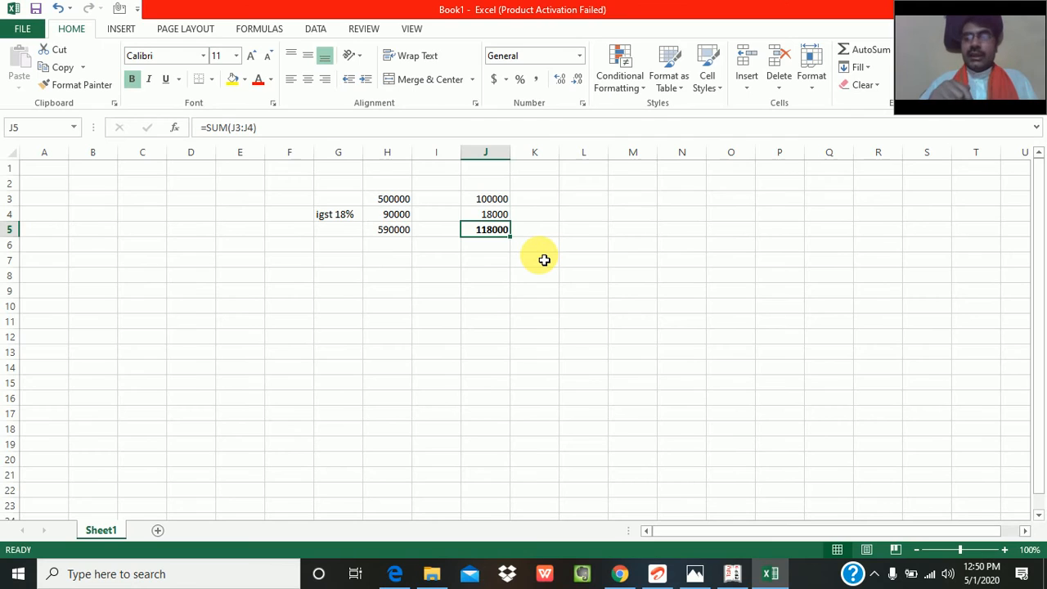
- Switch to Tally.ERP 9, discard the started sales voucher and open a credit note voucher
key(alt+Tab)
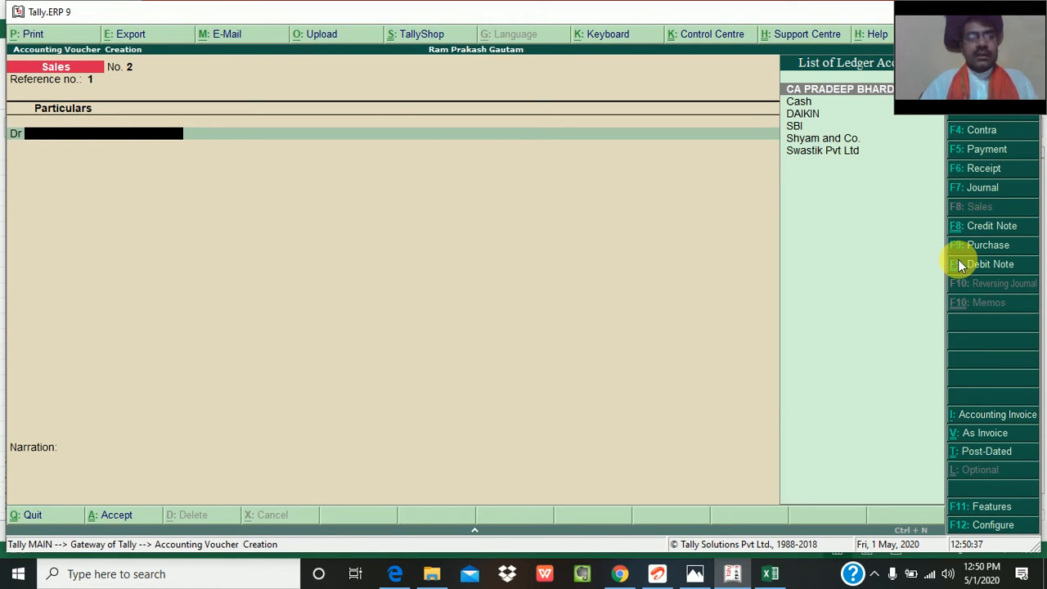
key(Escape)
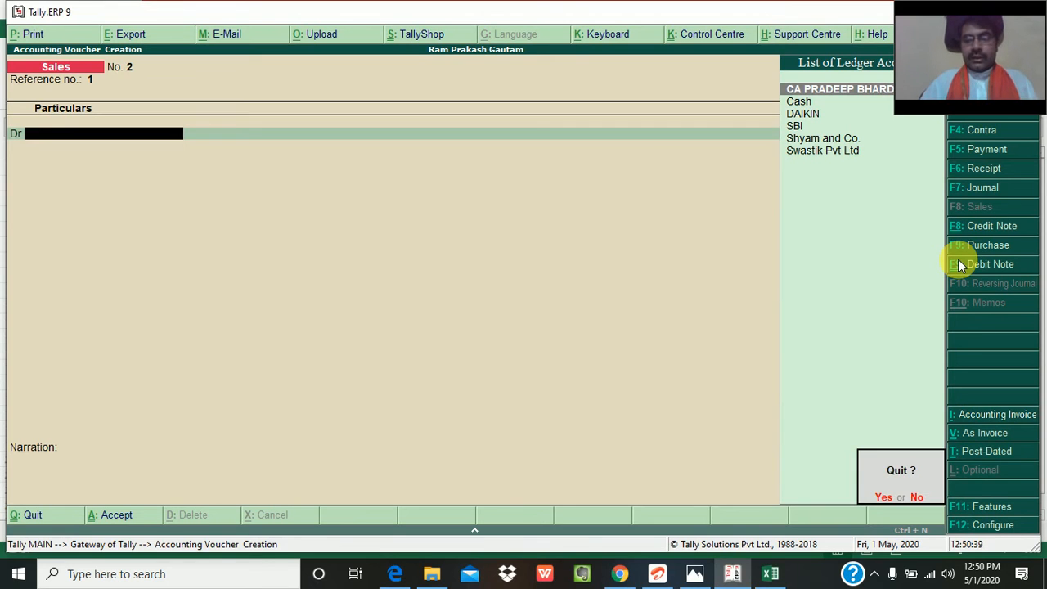
key(y)
key(Return)
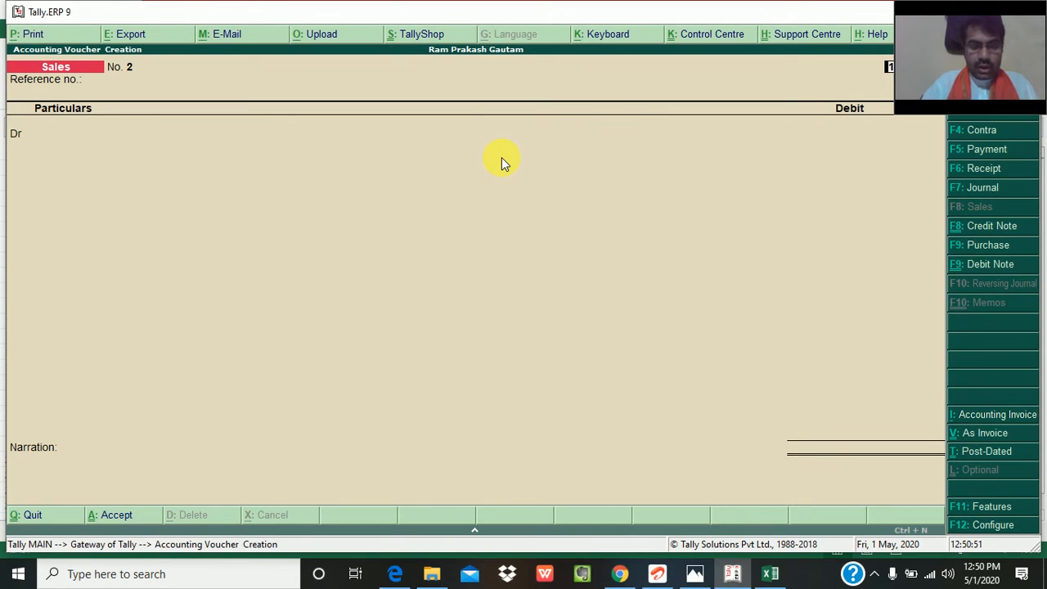
key(ctrl+F8)
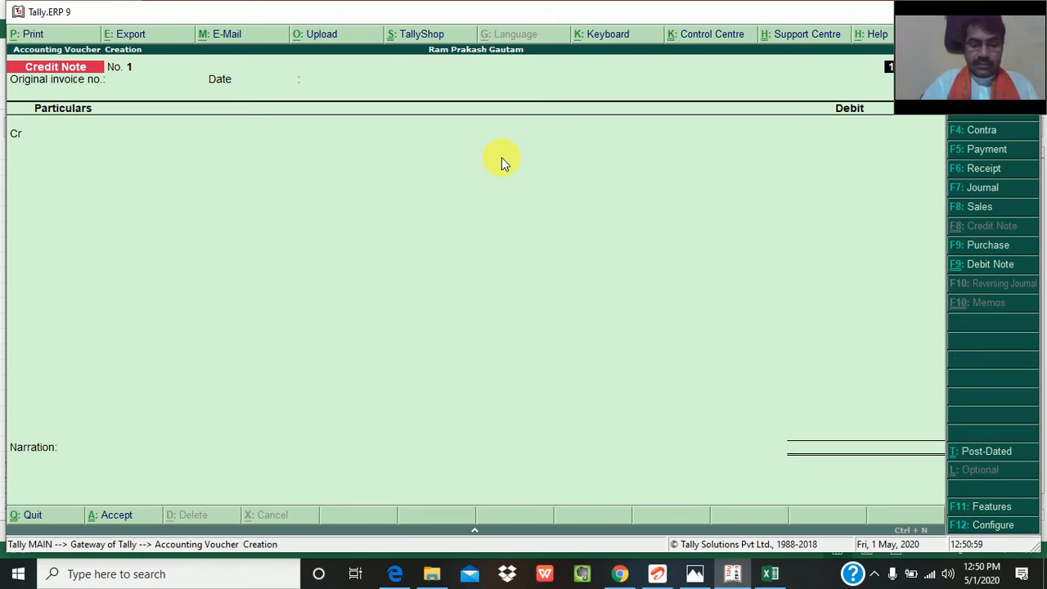
key(ctrl+F9)
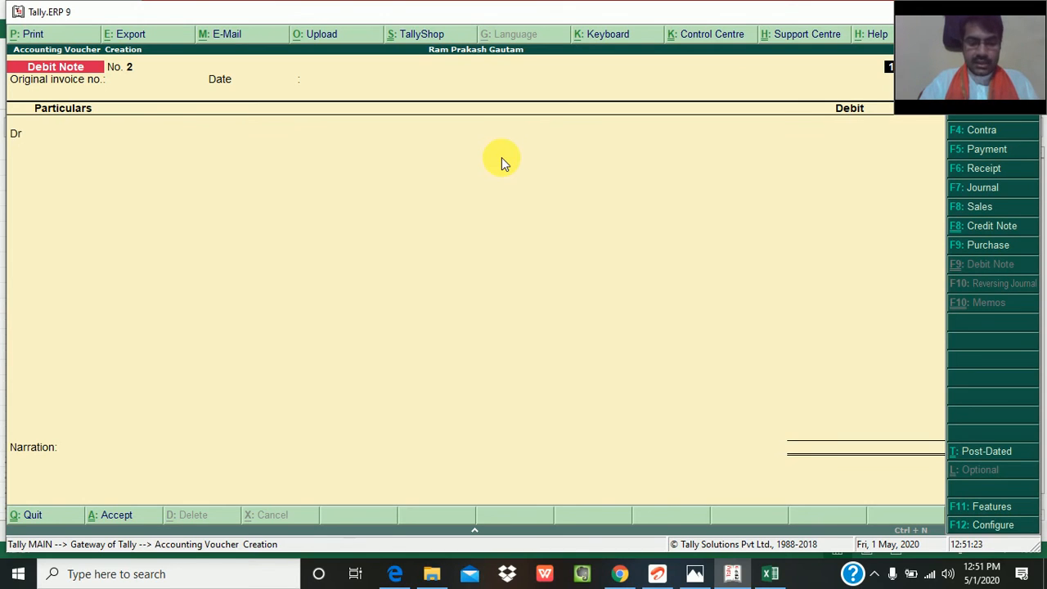
key(ctrl+F8)
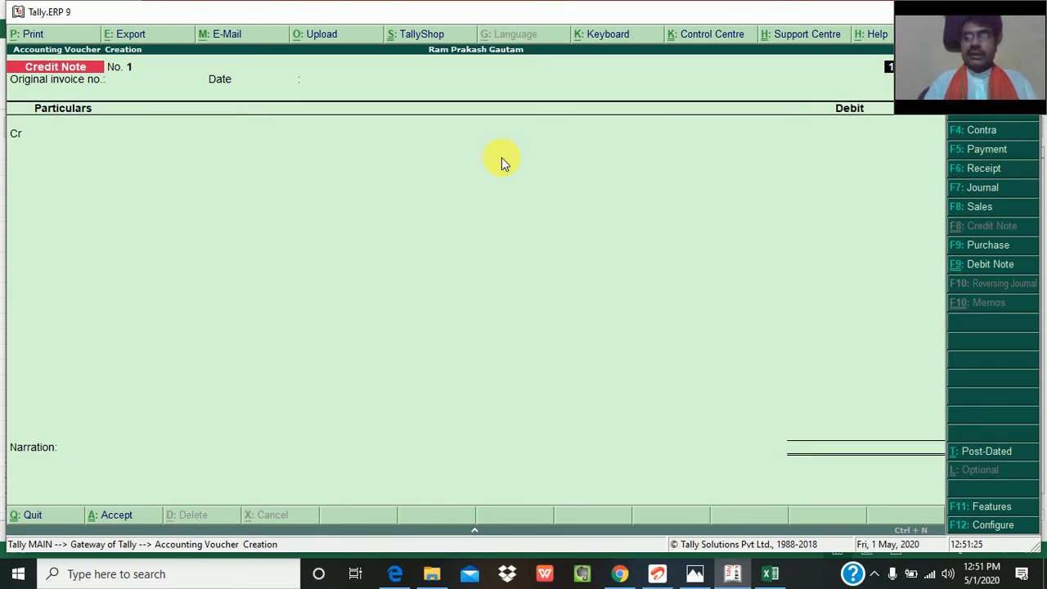
- Enter original invoice number 1 on the credit note and accept the invoice date 1-Apr-2020
key(Return)
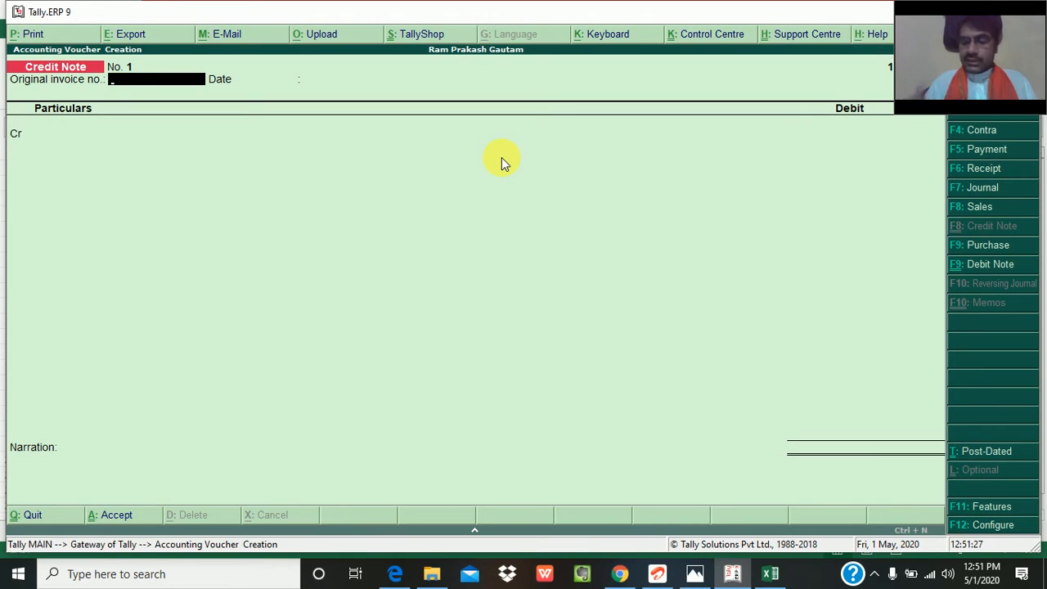
text(1)
key(Return)
key(Return)
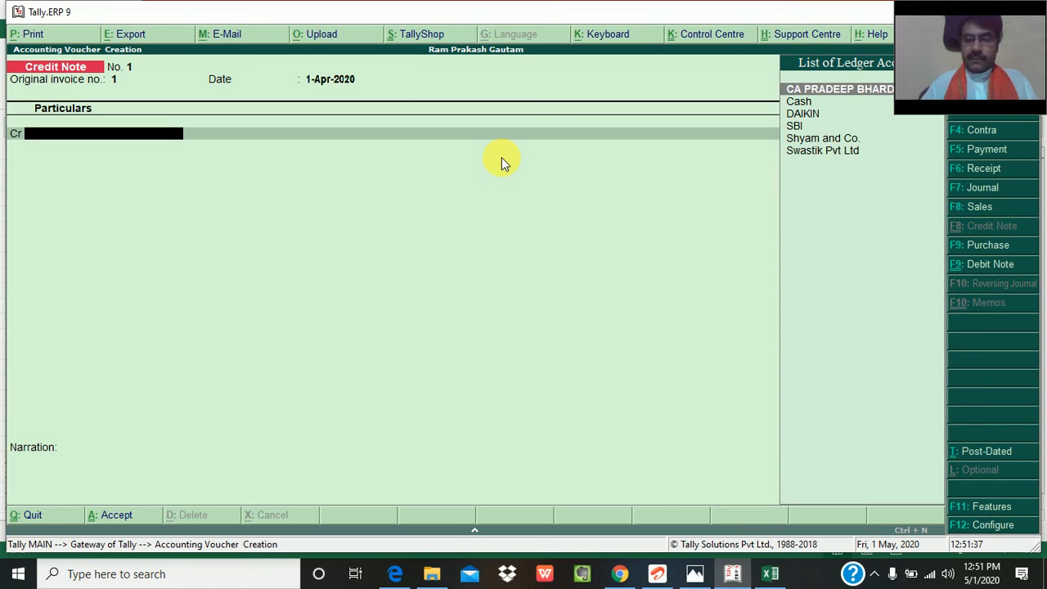
- Choose DAIKIN as the credited party and accept its buyer's details
key(Down)
key(Down)
key(Return)
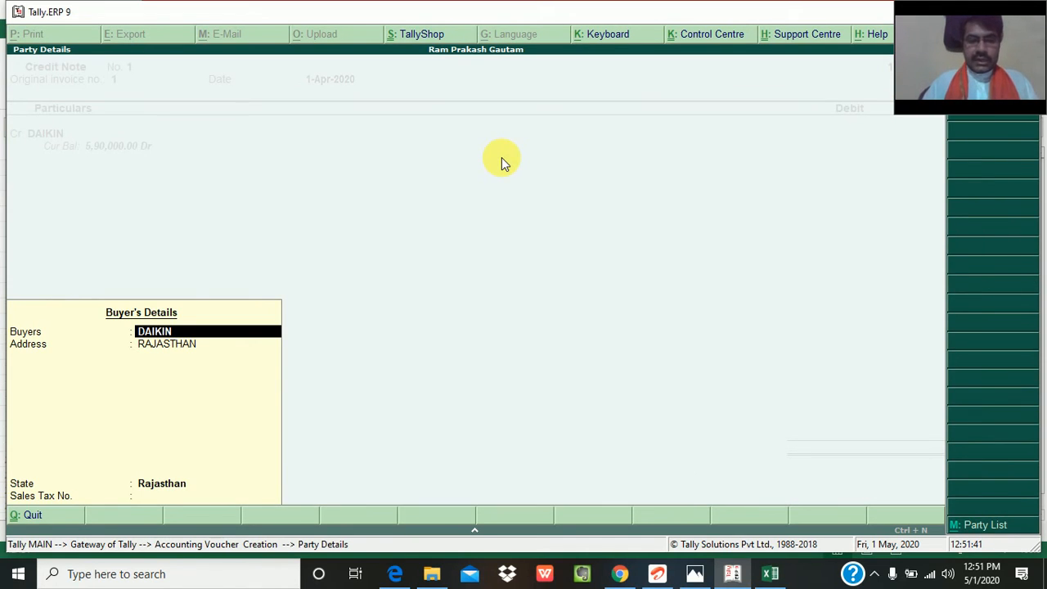
key(Return)
key(Return)
key(Return)
key(Return)
key(Return)
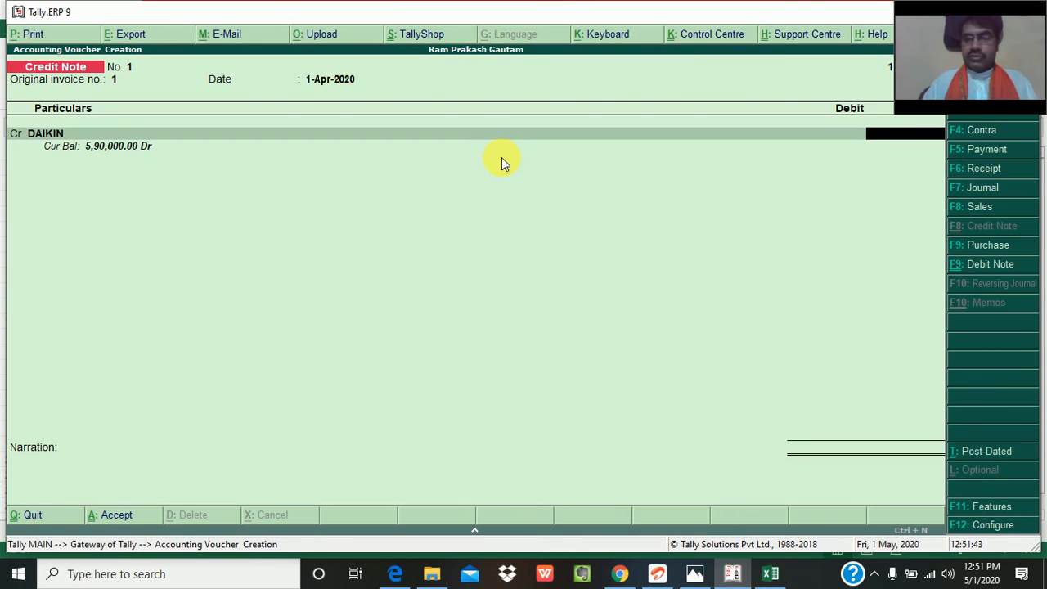
- Try crediting DAIKIN with 100000 as Agst Ref, and check the amount in the Excel workbook
text(1,00,00)
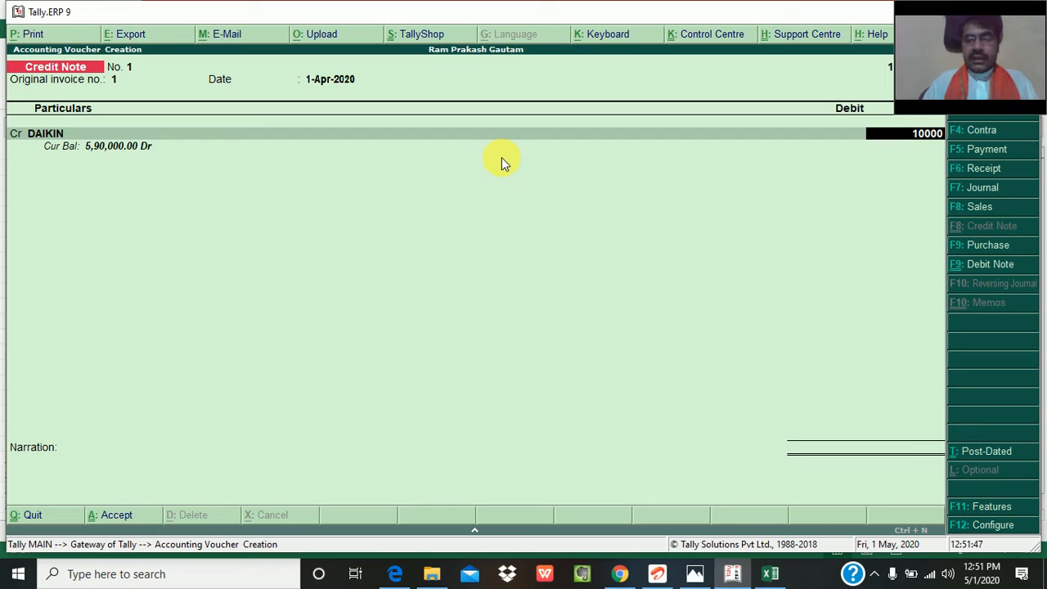
text(0)
key(Return)
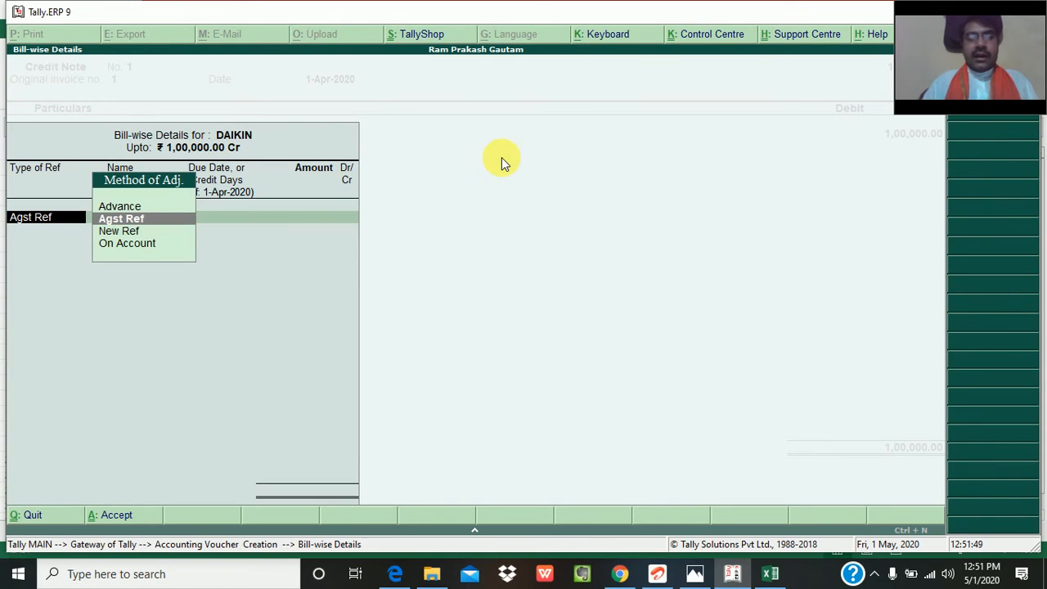
key(Return)
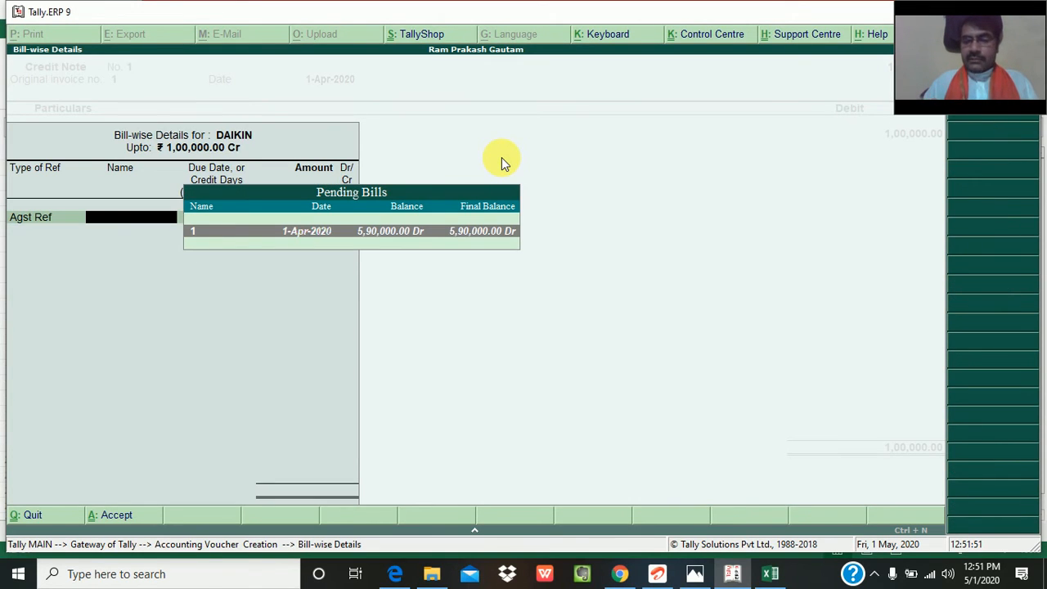
key(alt+Tab)
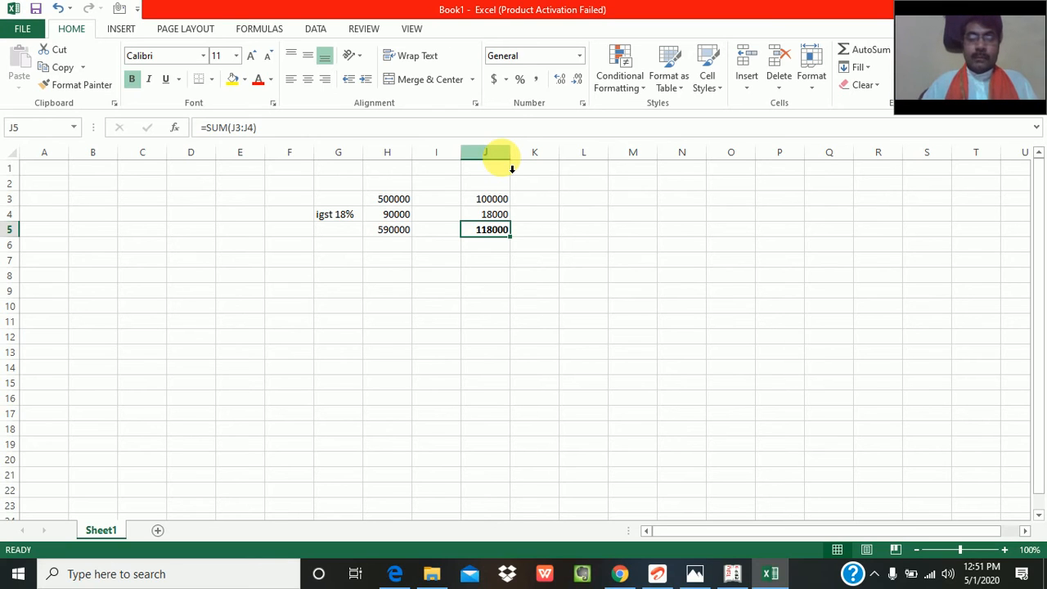
key(alt+Tab)
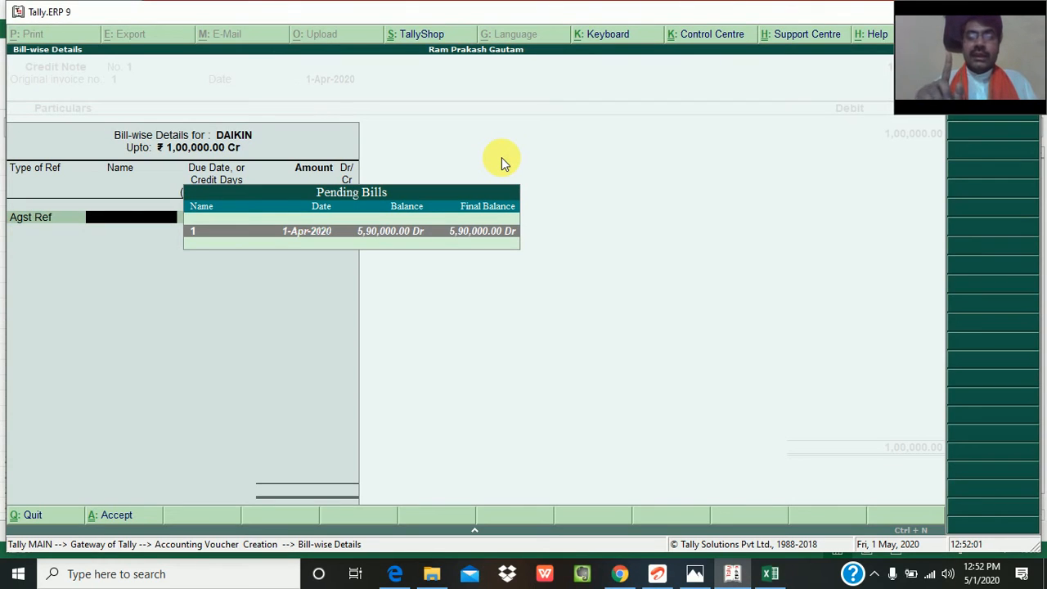
- Go back to DAIKIN's credit amount and change it to 1180000
key(BackSpace)
key(BackSpace)
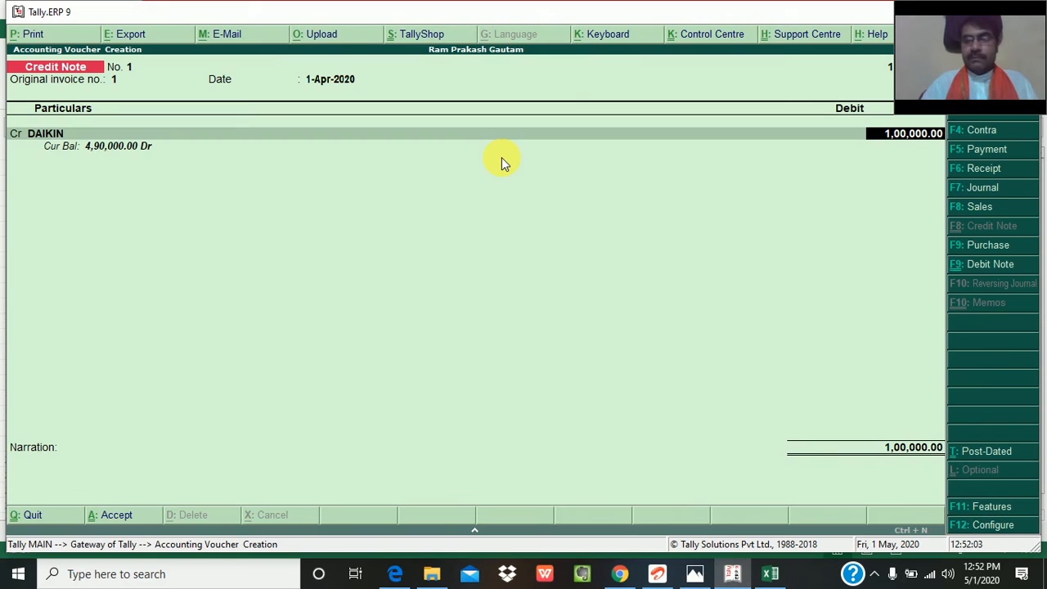
text(11800)
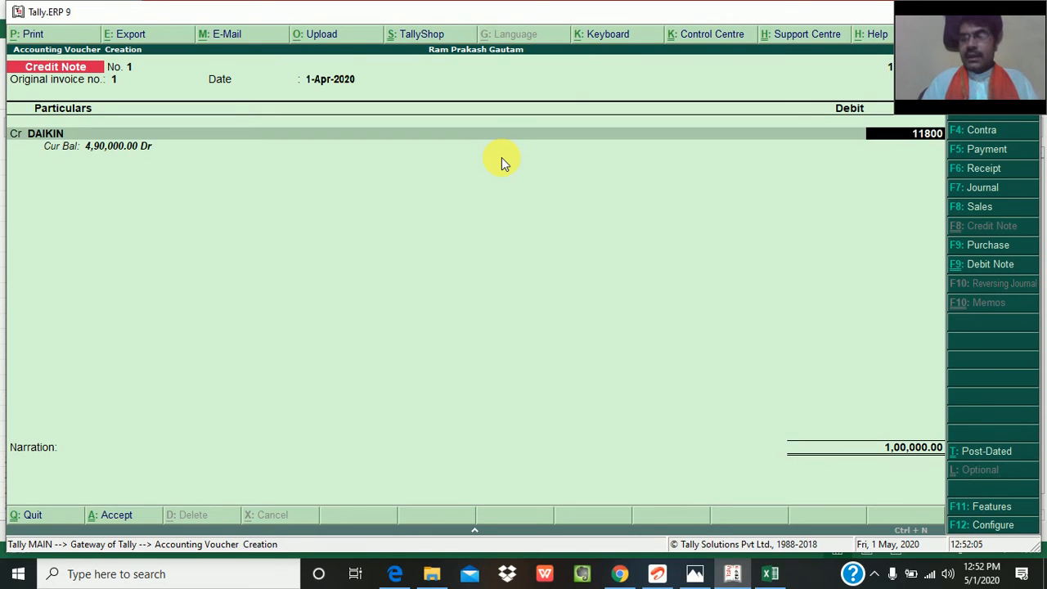
text(00)
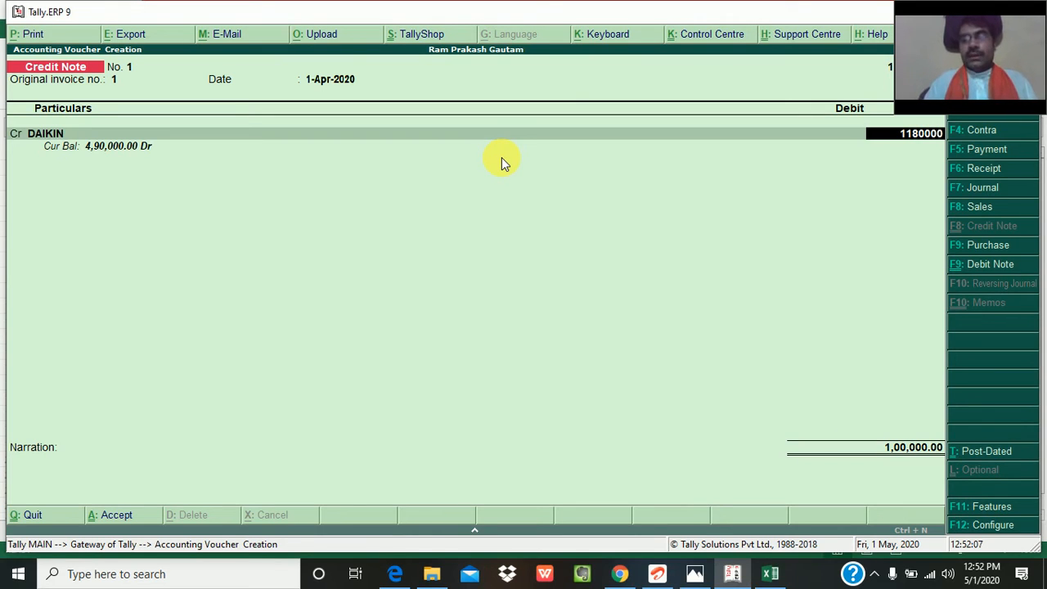
key(Return)
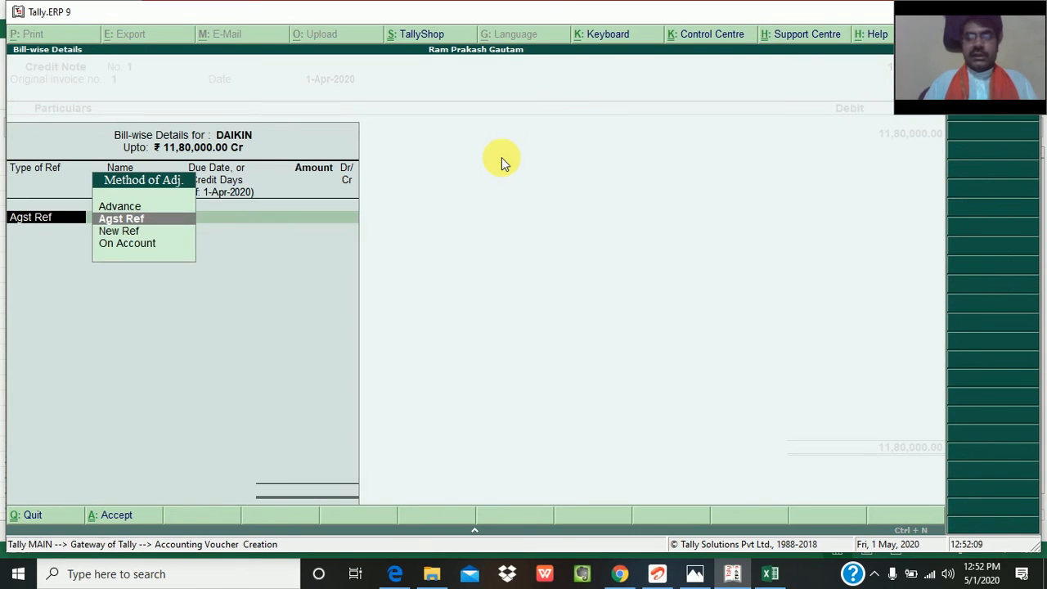
- Allocate 1180000 of DAIKIN's credit as Agst Ref against pending bill 1
key(Return)
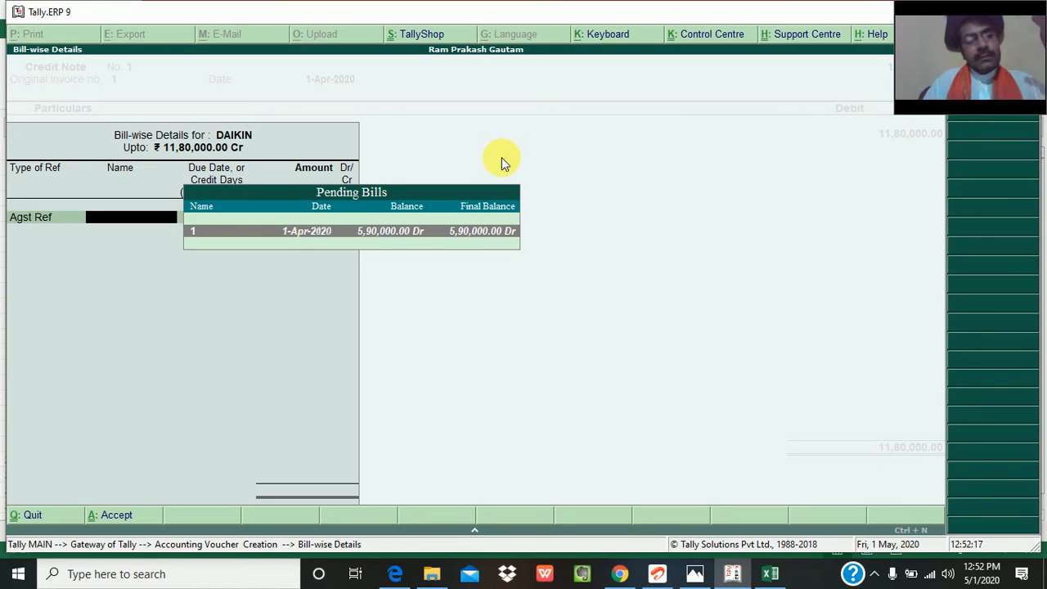
key(Return)
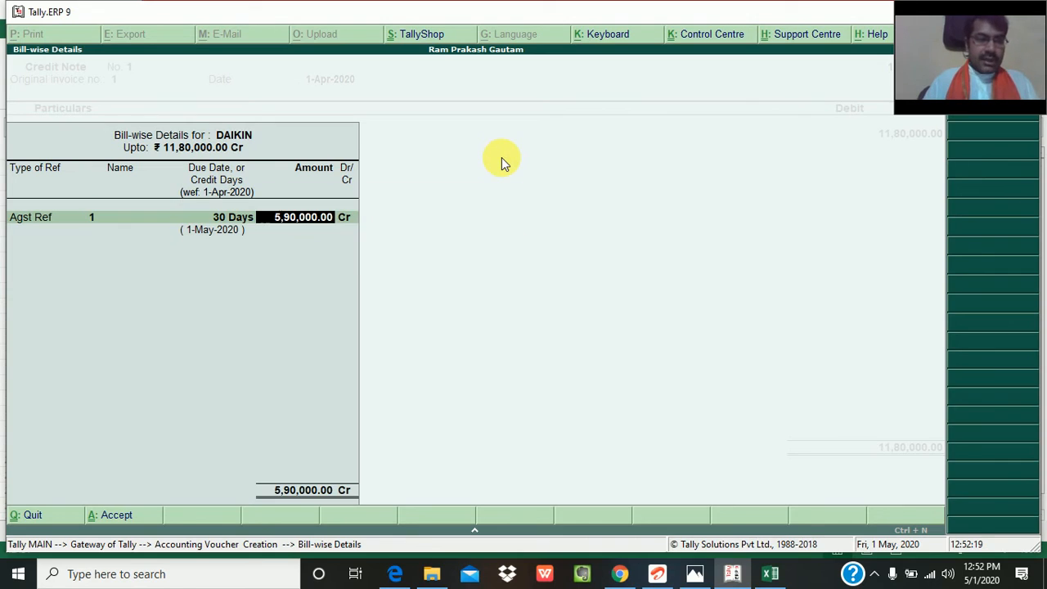
key(Return)
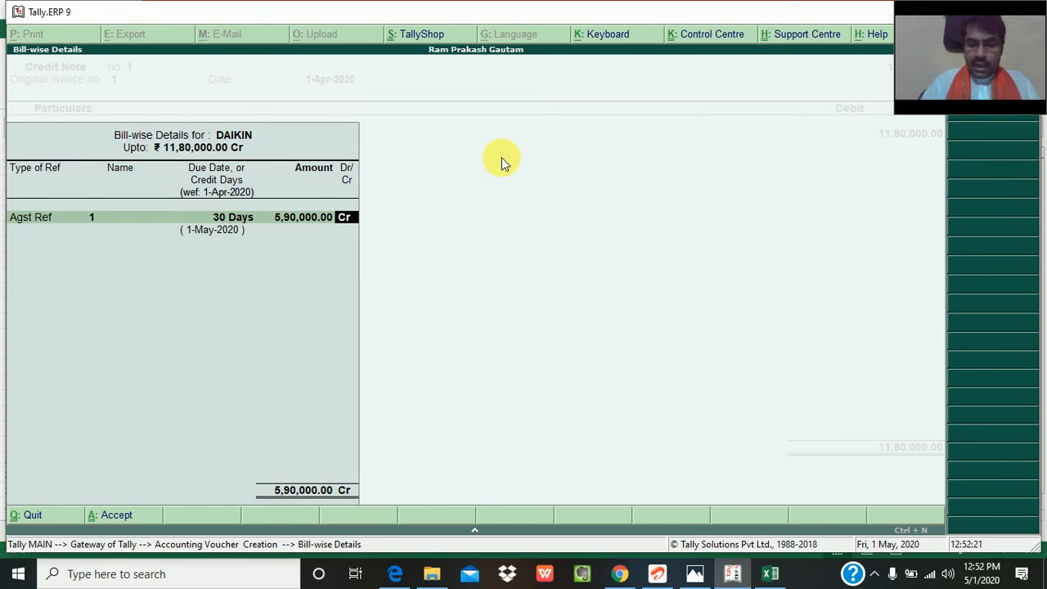
key(BackSpace)
text(11,80,00)
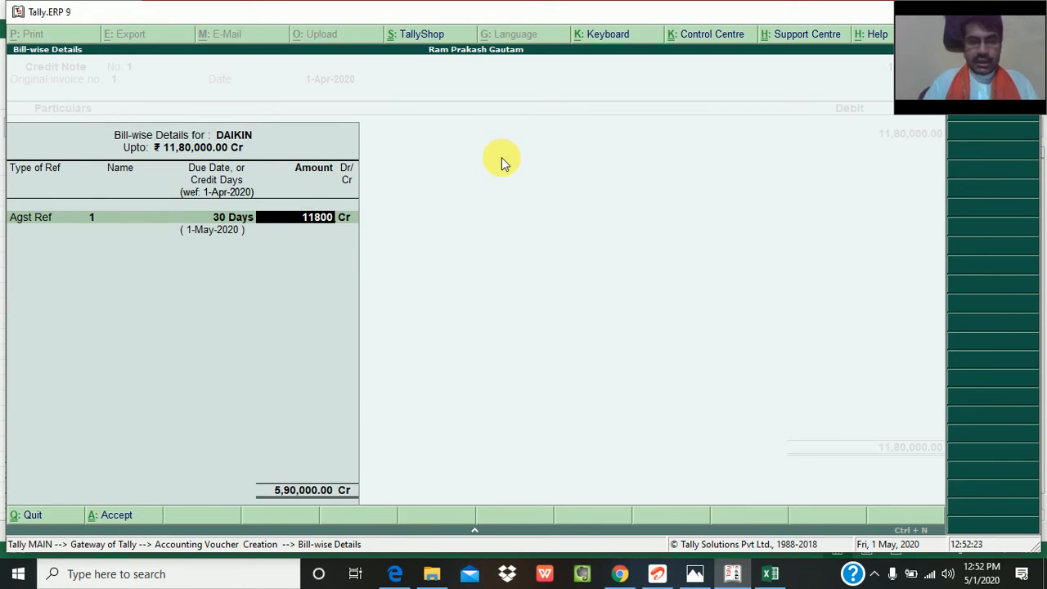
text(00)
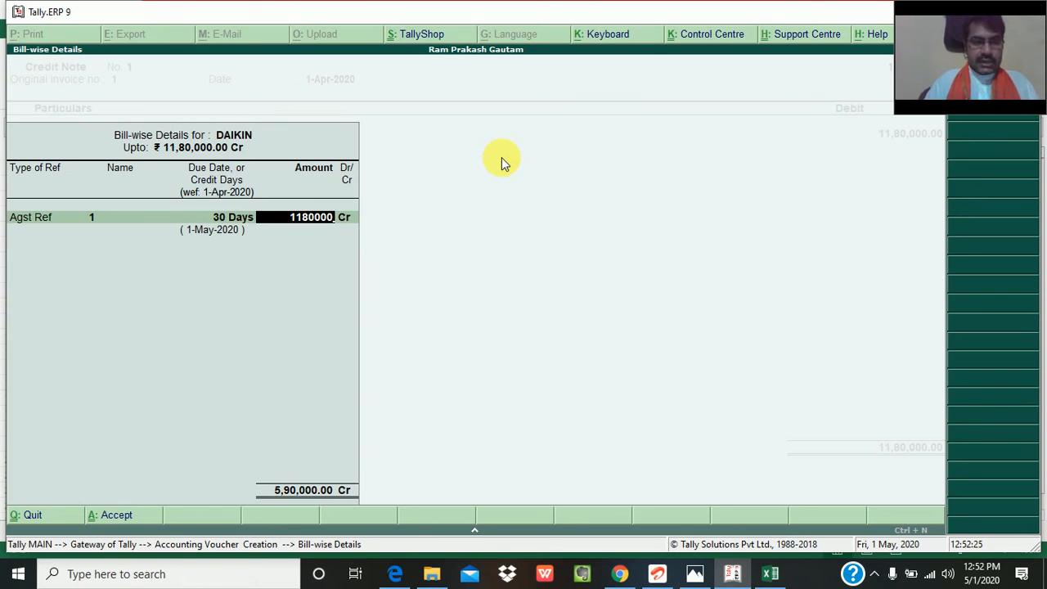
key(Return)
key(Return)
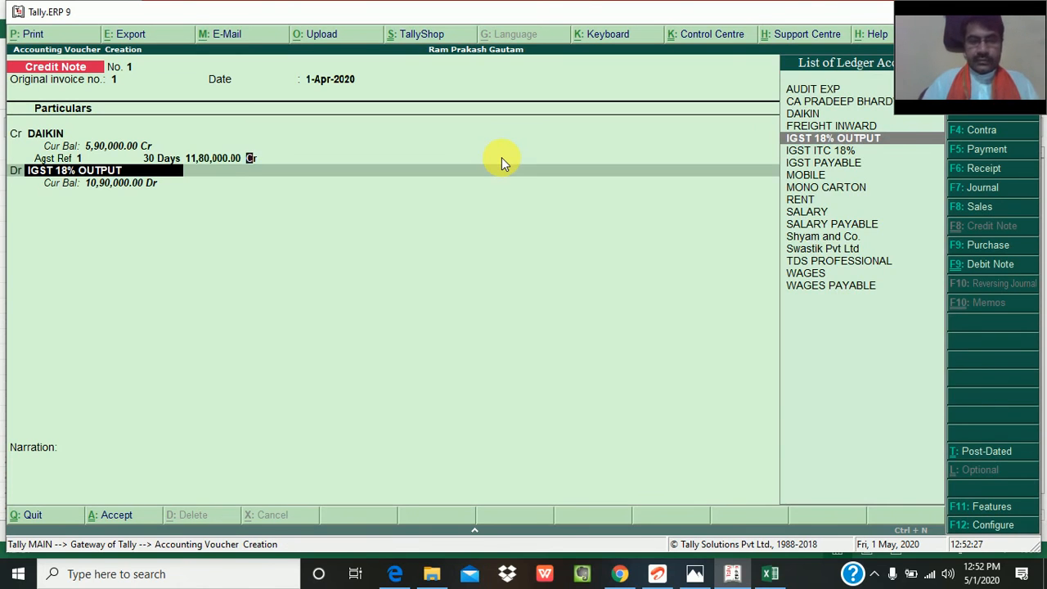
- Accept IGST 18% OUTPUT as the debit ledger and set the amount allocated against DAIKIN's bill 1 to 118000
key(Return)
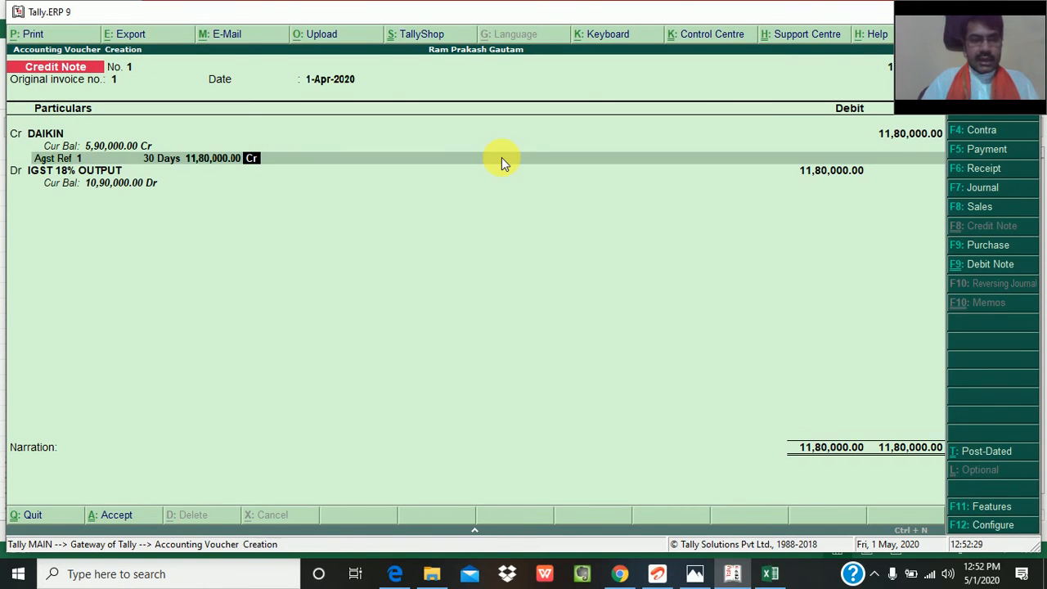
key(BackSpace)
text(11)
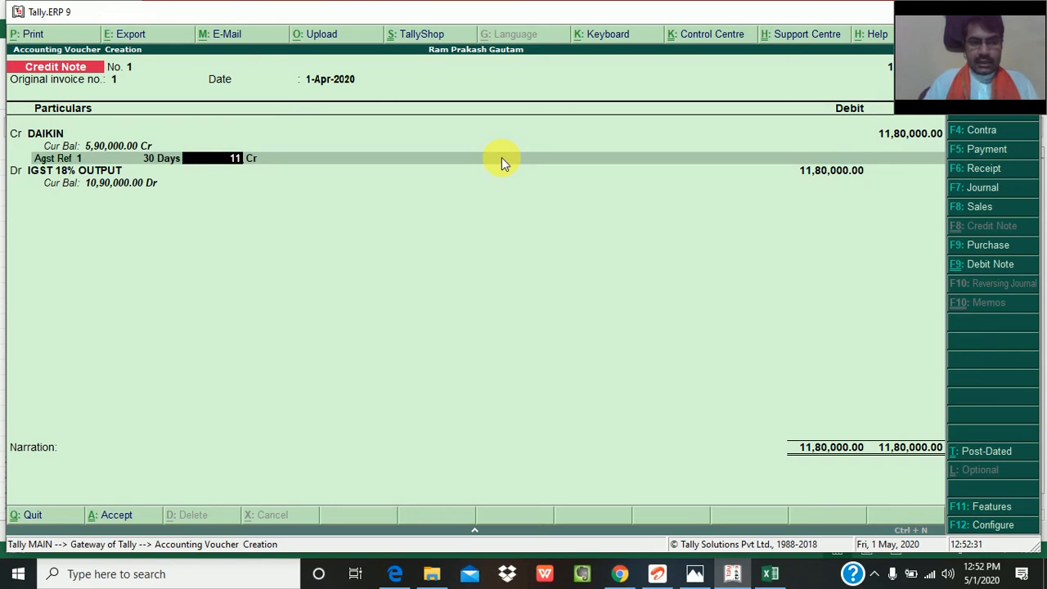
text(8000)
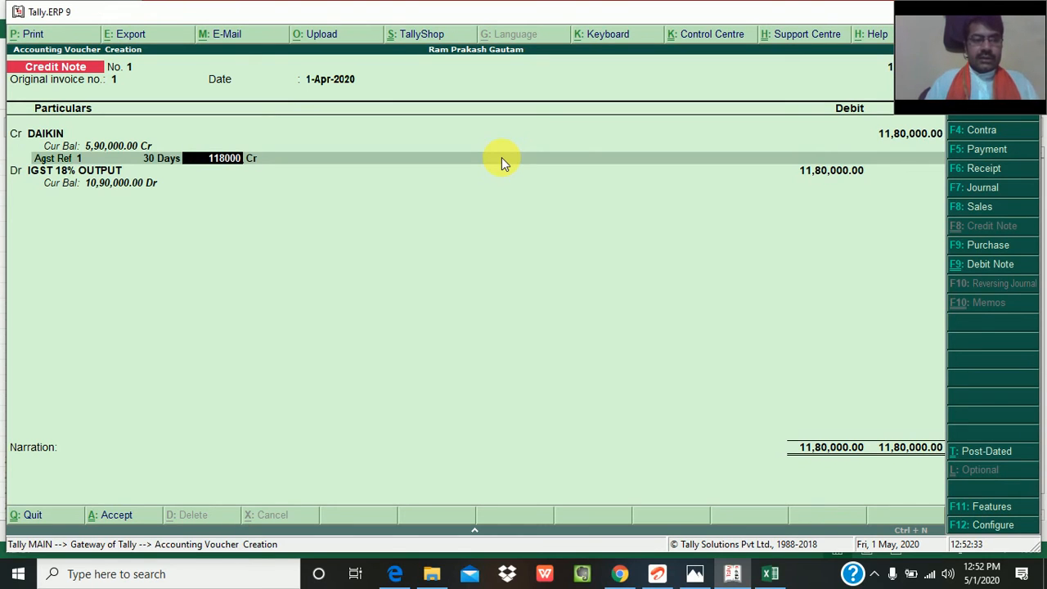
key(Return)
key(Return)
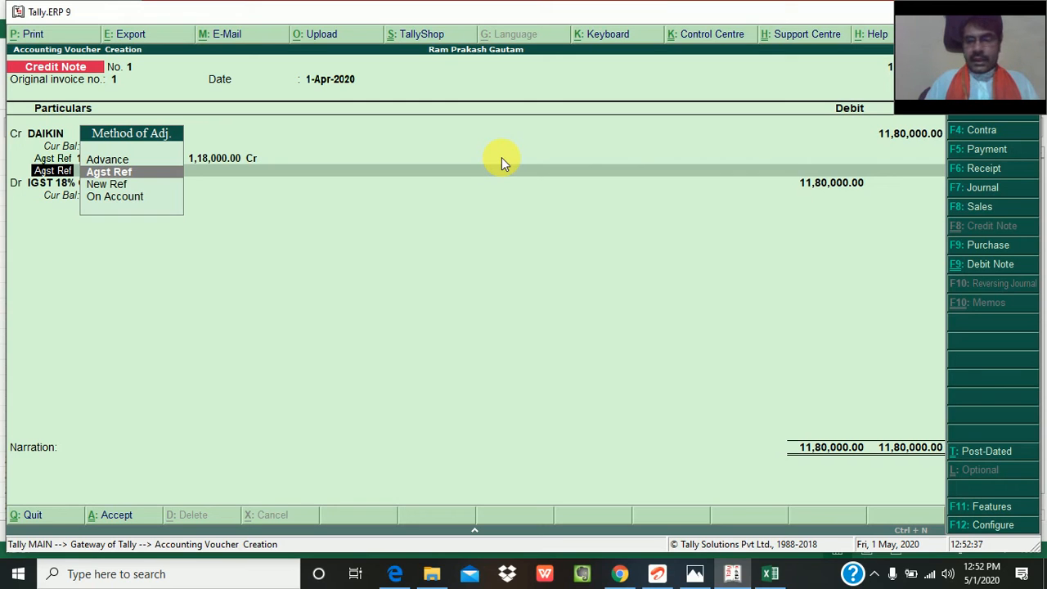
- Go back and correct DAIKIN's credit amount to 118000, keeping it allocated as Agst Ref to bill 1
key(BackSpace)
key(BackSpace)
key(BackSpace)
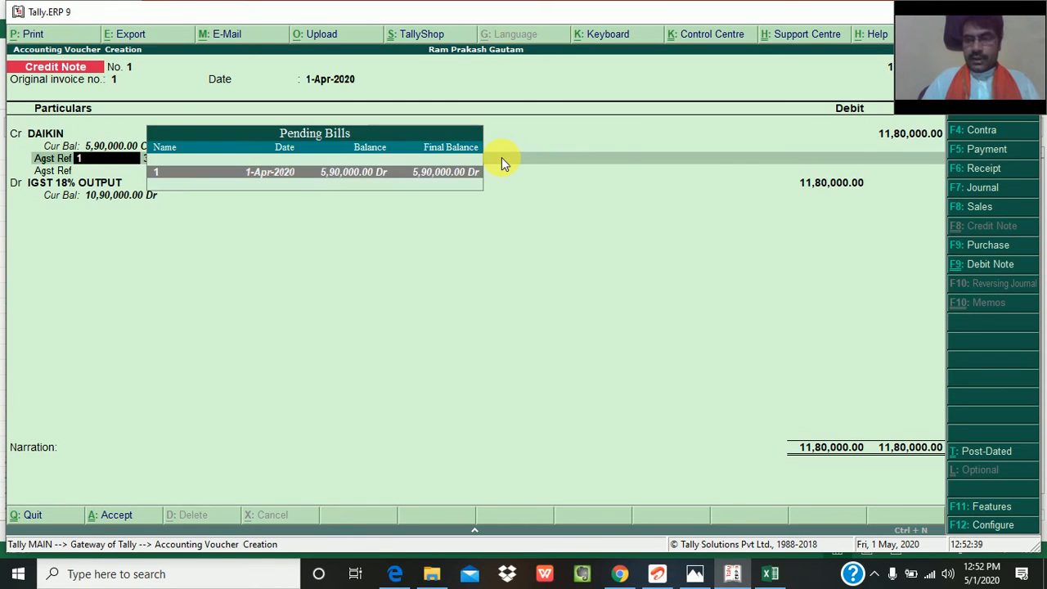
key(BackSpace)
text(118000)
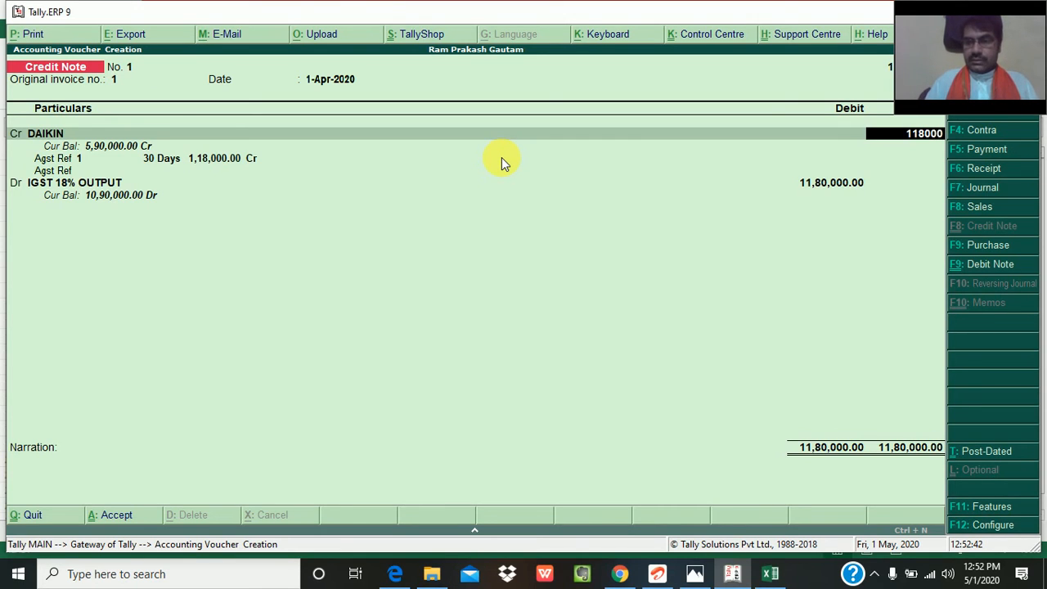
key(Return)
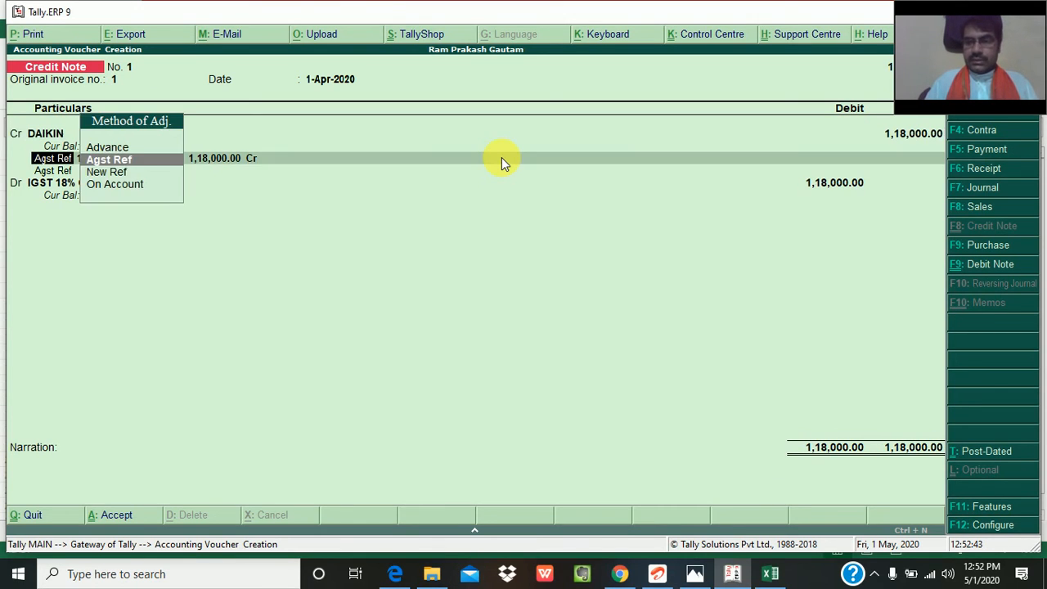
key(Return)
key(Return)
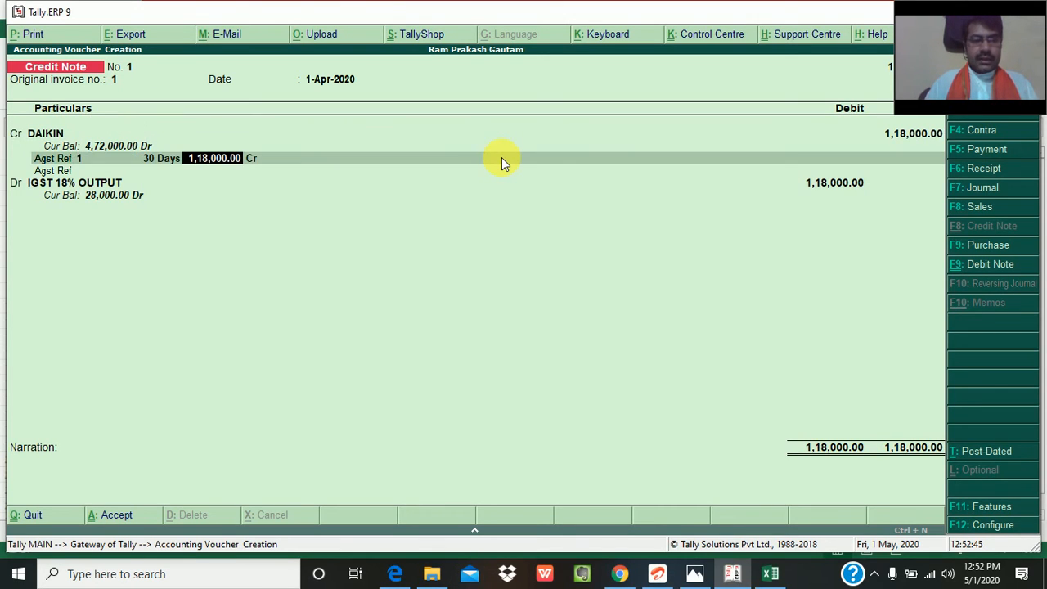
key(Return)
key(Return)
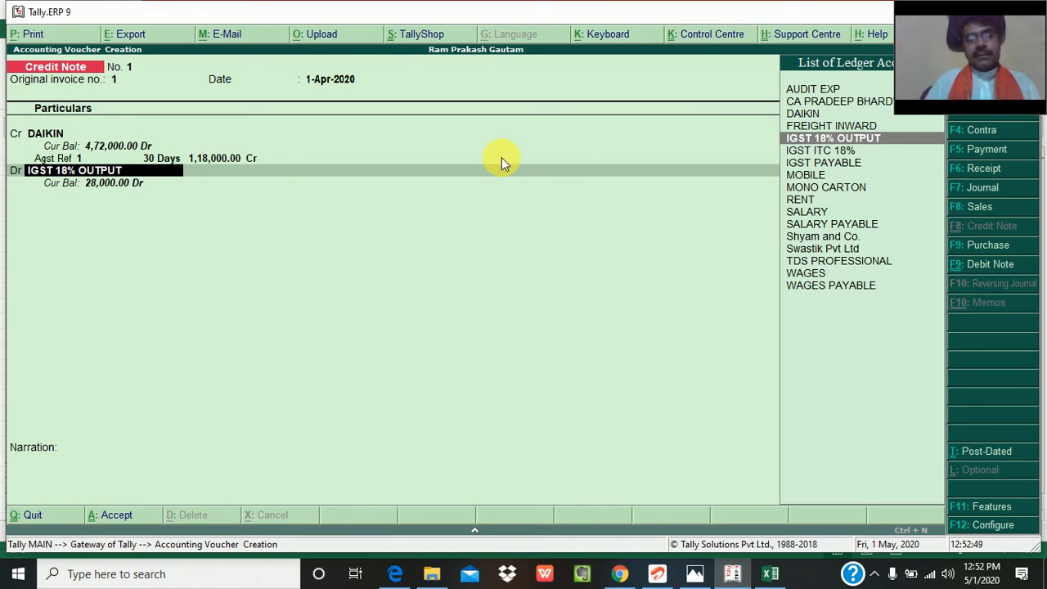
- Replace the first debit ledger with MONO CARTON and debit it 100000
text(mon)
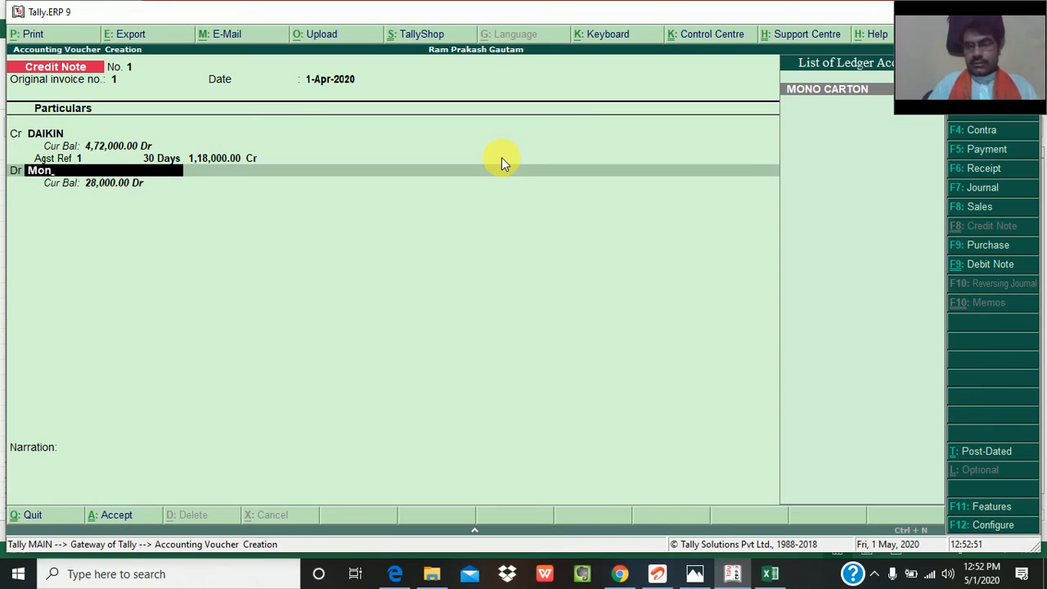
key(Return)
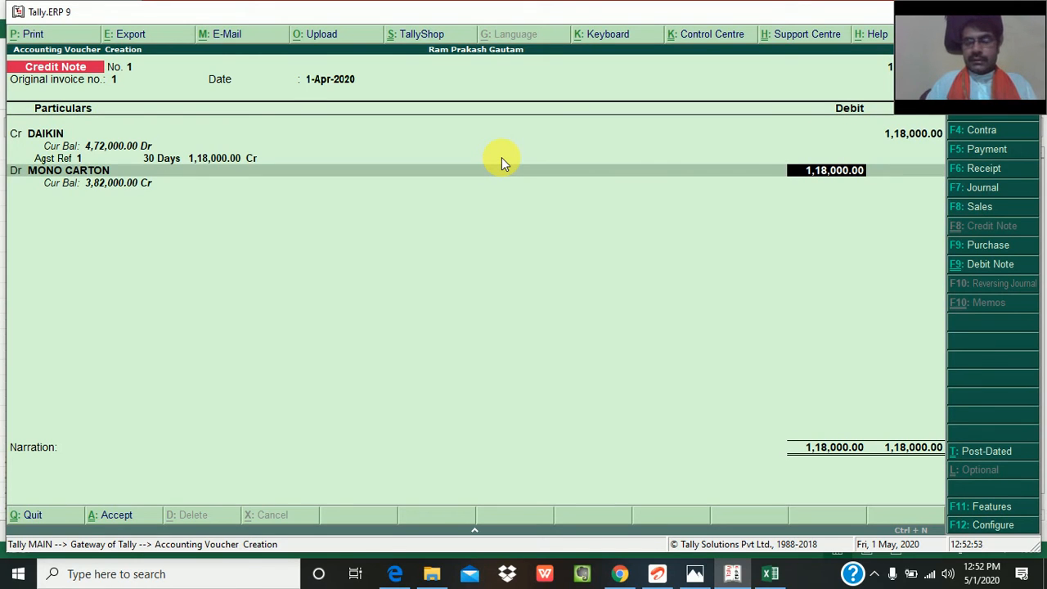
text(1000)
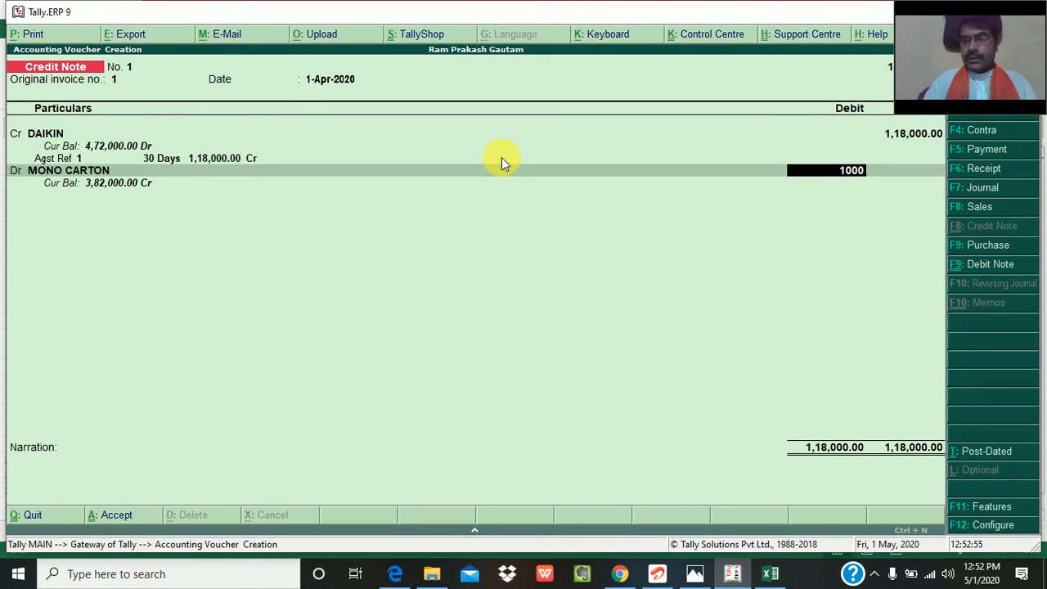
text(00)
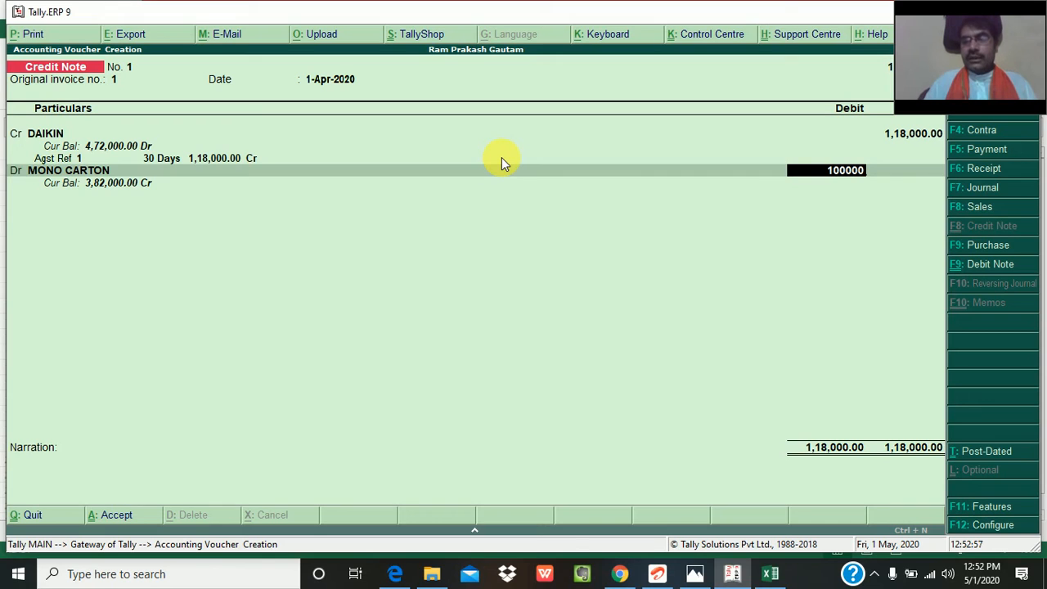
key(Return)
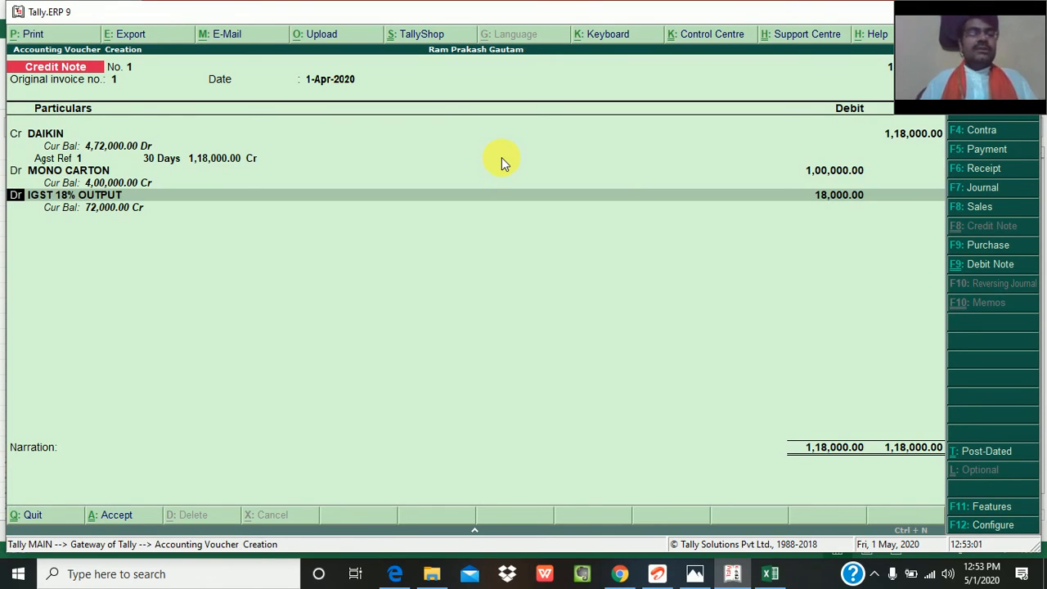
- Accept IGST 18% OUTPUT as the second debit ledger with 18000
key(Return)
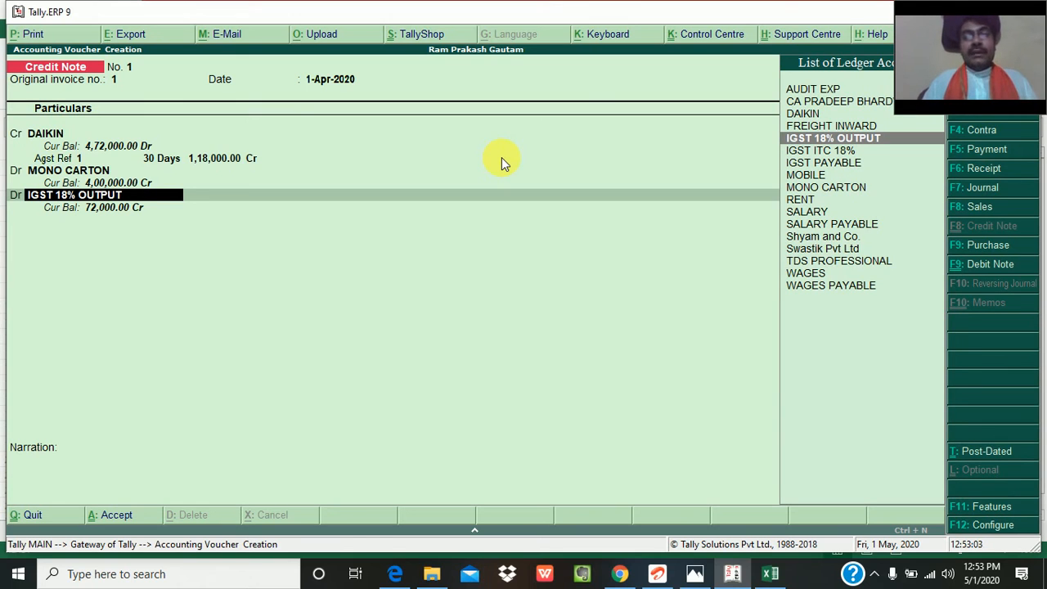
key(Return)
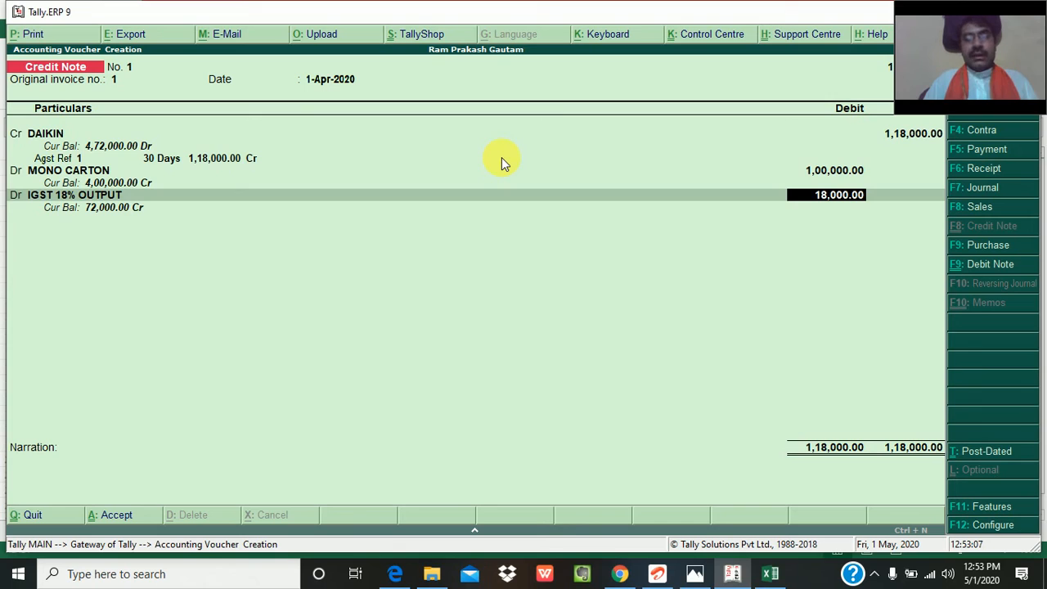
key(Return)
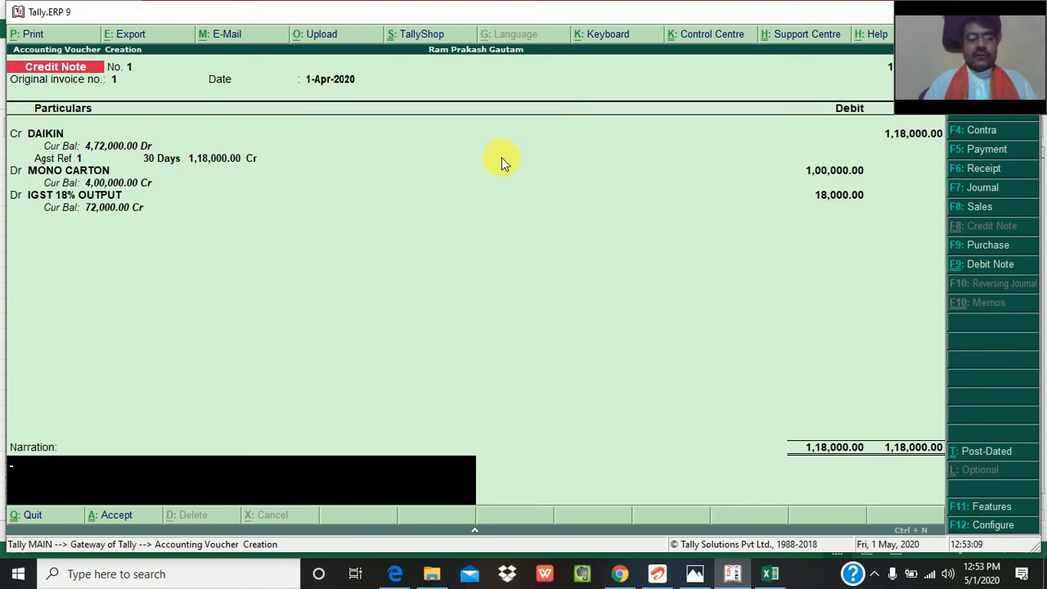
- Enter the narration "being cr note.........." and save the credit note
text(being )
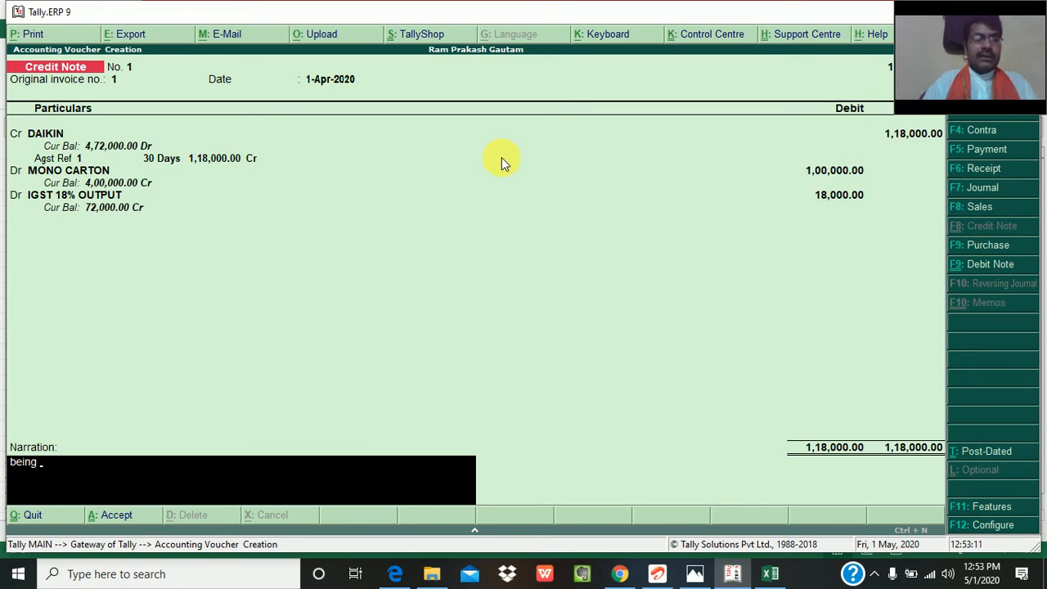
text(cr no)
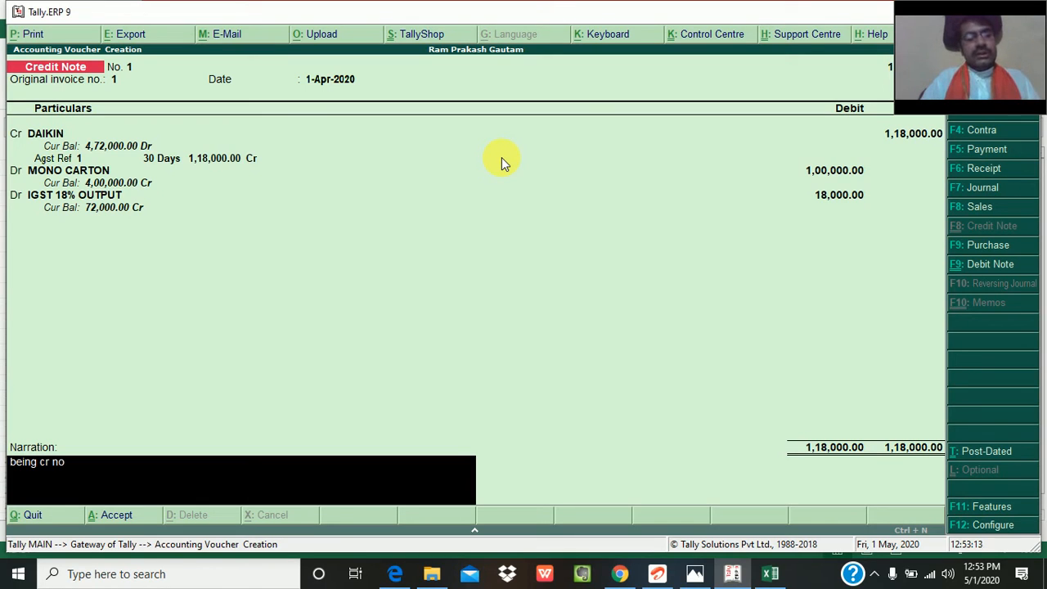
text(te)
text(..........)
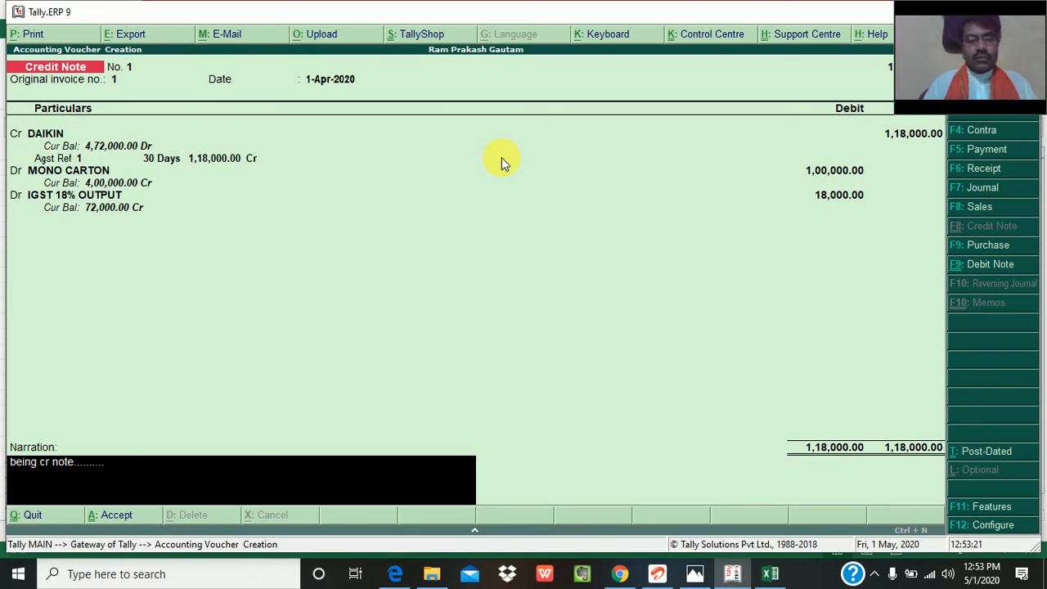
key(Return)
key(Return)
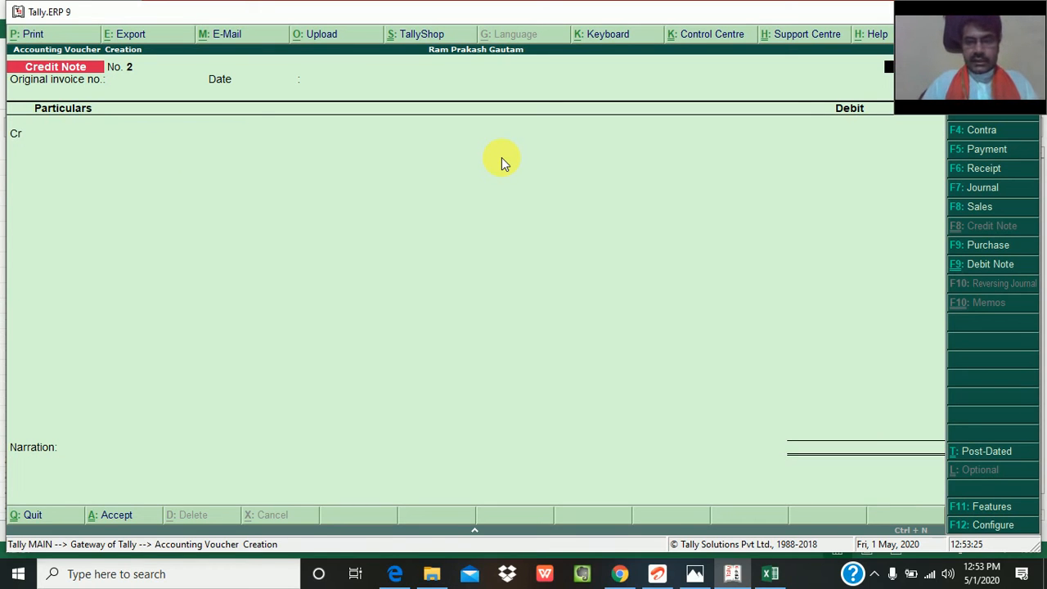
- Leave voucher entry and open DAIKIN's ledger from the account books to review its sales and credit note entries
key(Escape)
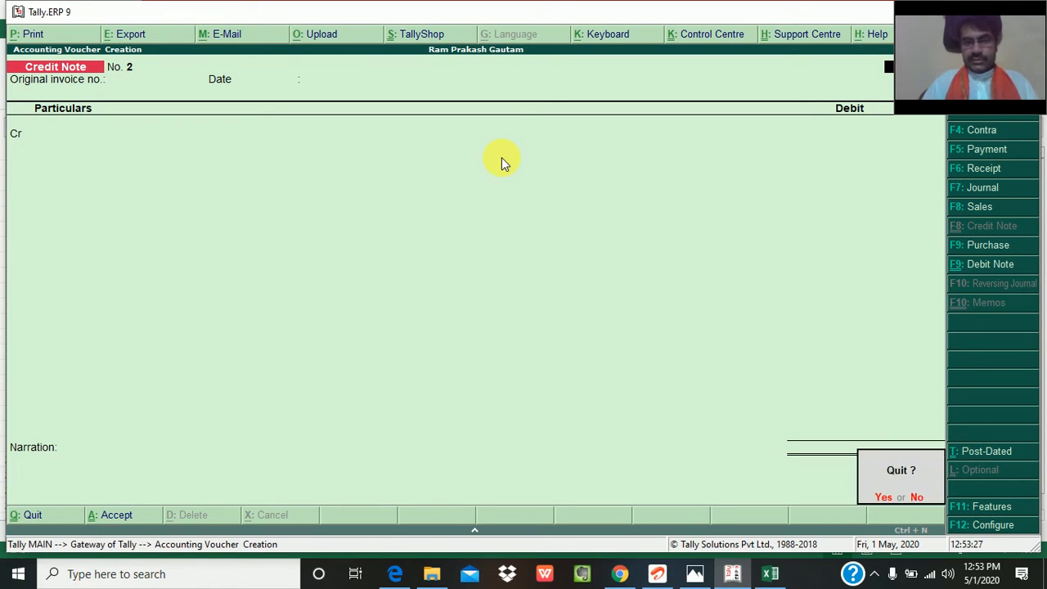
key(Return)
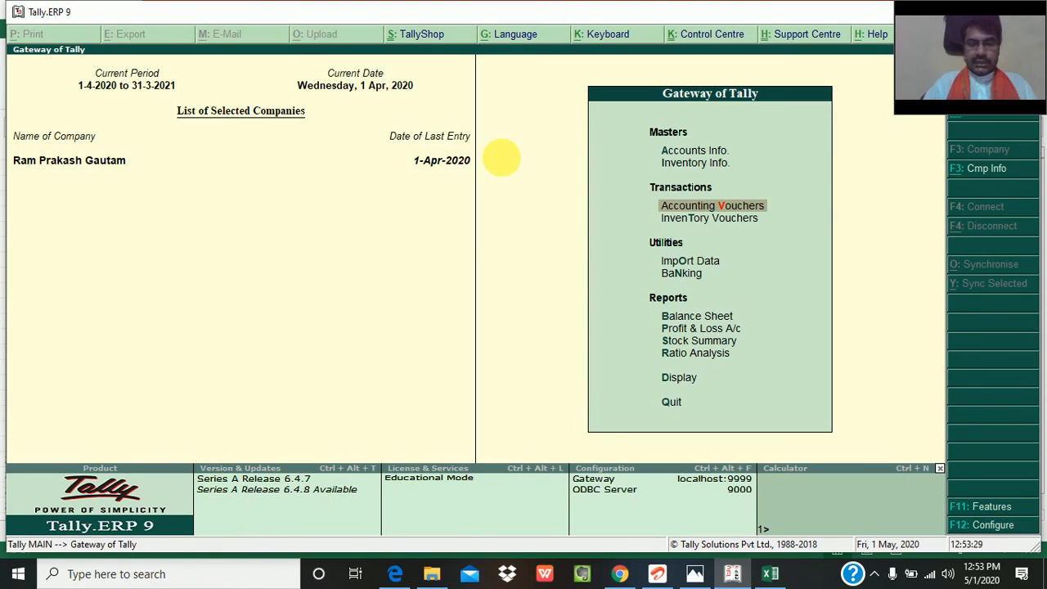
text(dal)
text(Dai)
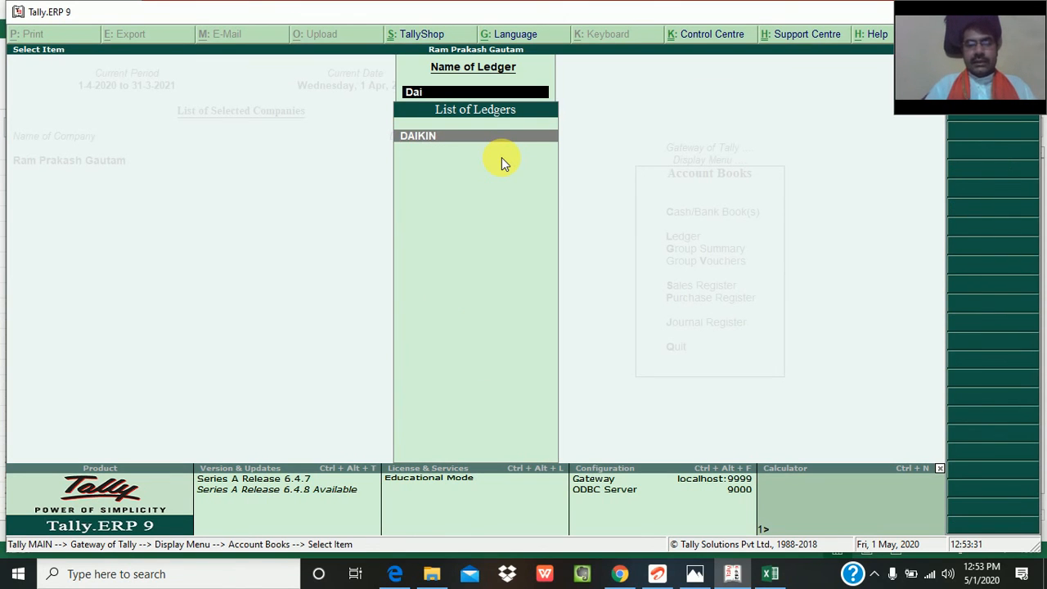
key(Return)
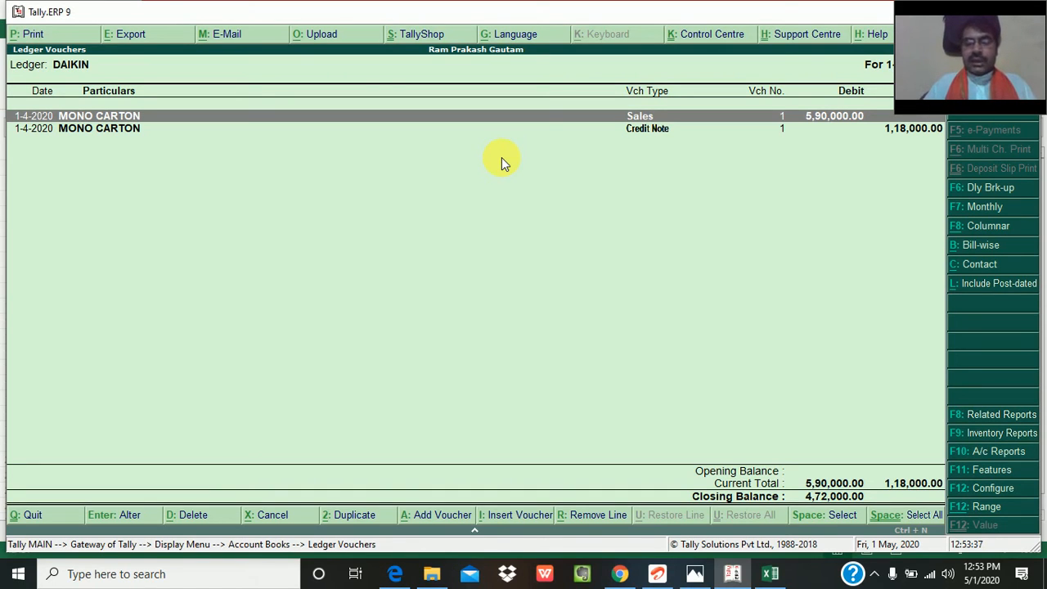
key(Down)
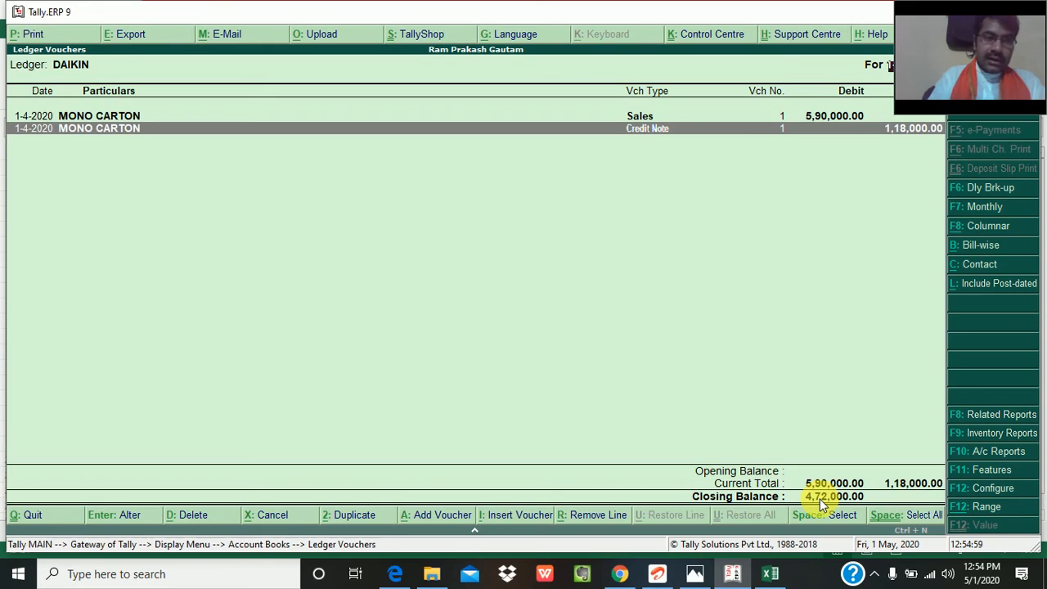
- Add a new voucher from DAIKIN's ledger and change its type to Receipt
key(alt+a)
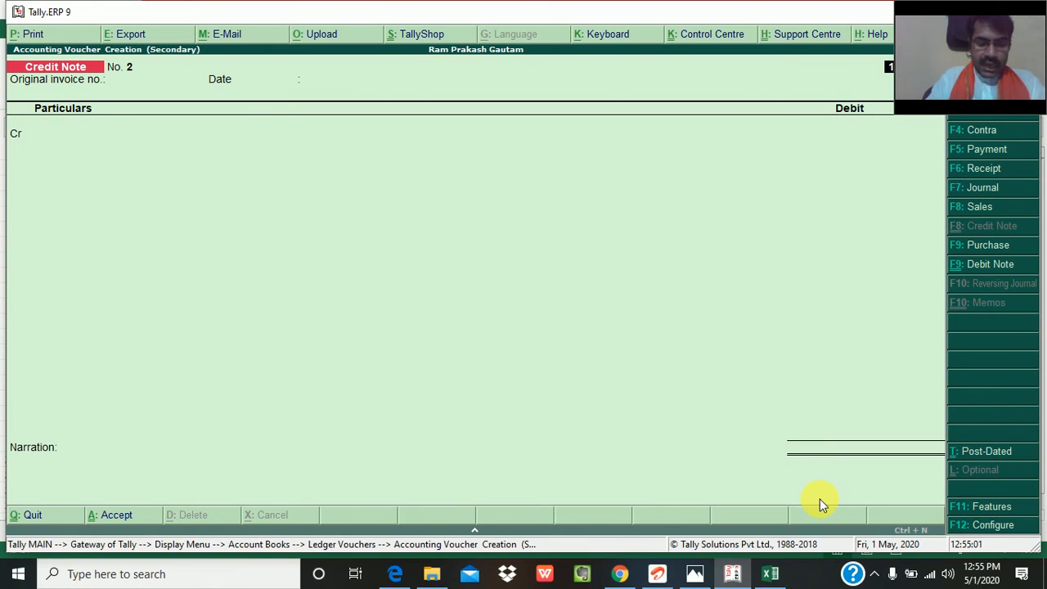
key(F6)
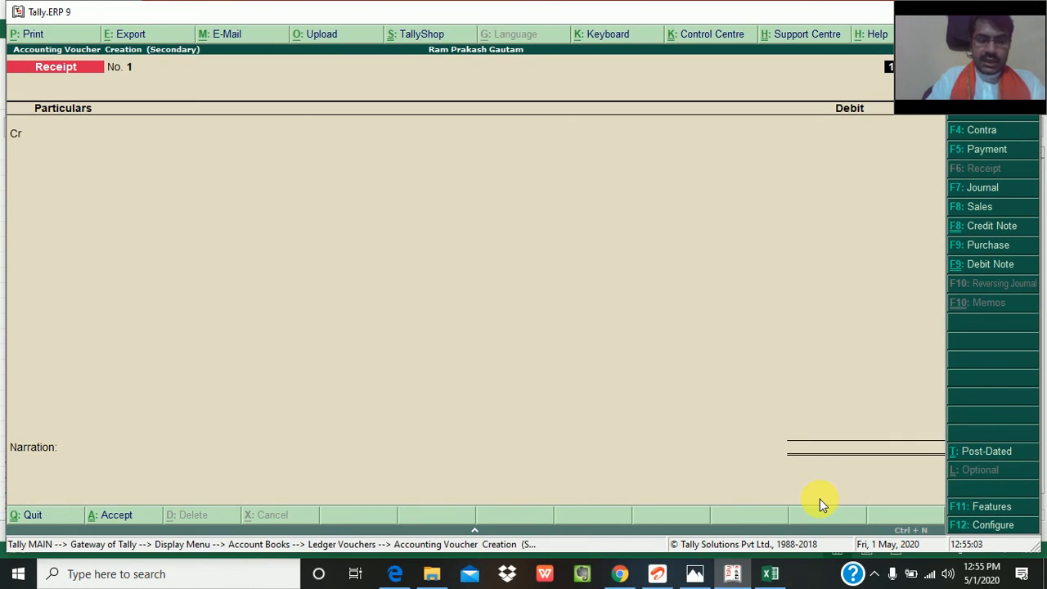
key(F7)
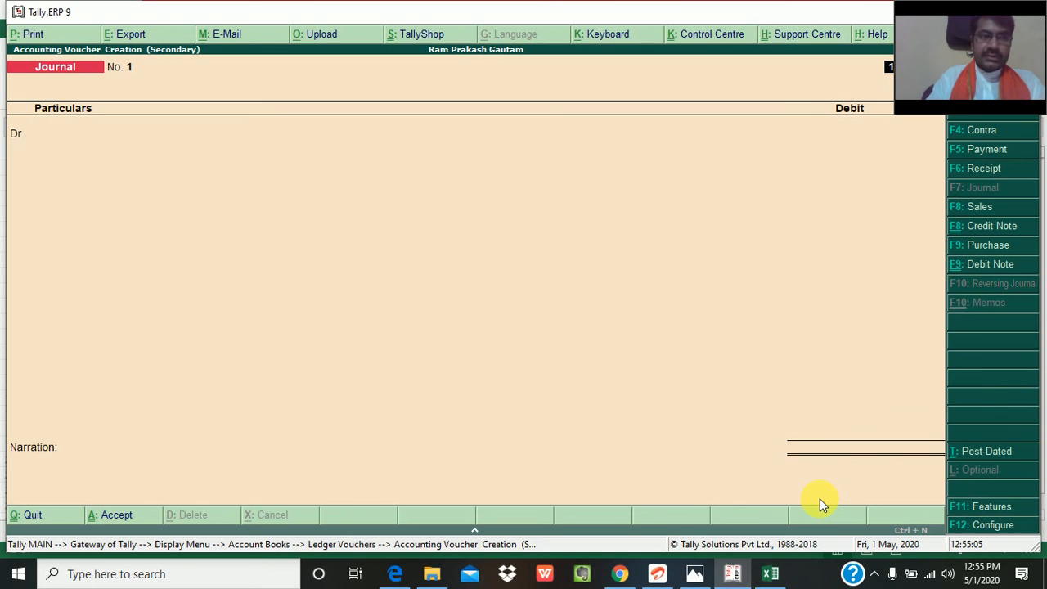
key(F5)
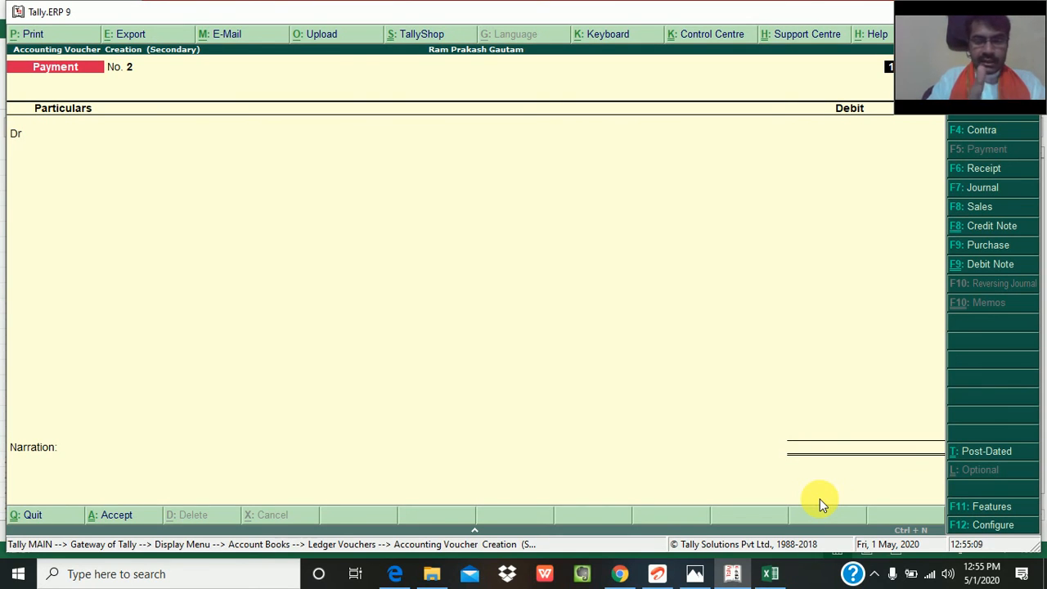
key(F6)
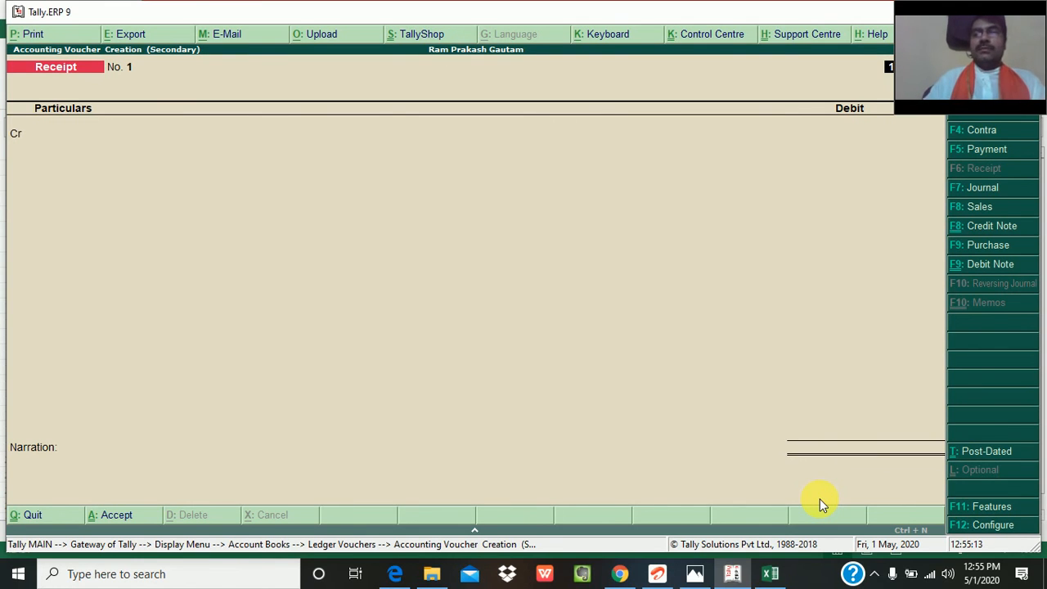
- Credit DAIKIN with 472000 in the receipt, allocated as Agst Ref to pending bill 1
key(Return)
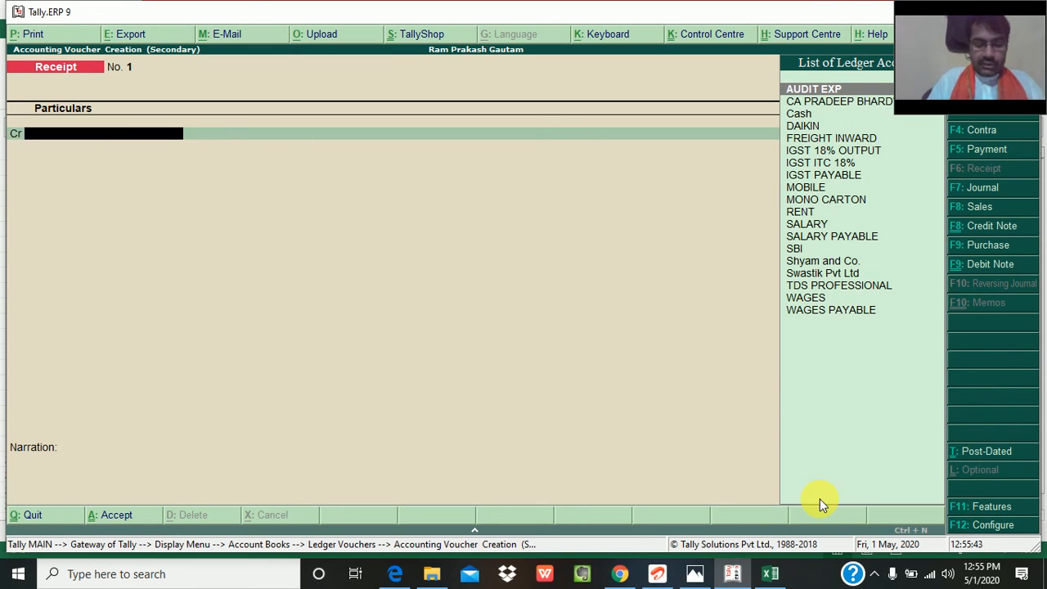
text(Dai)
key(Return)
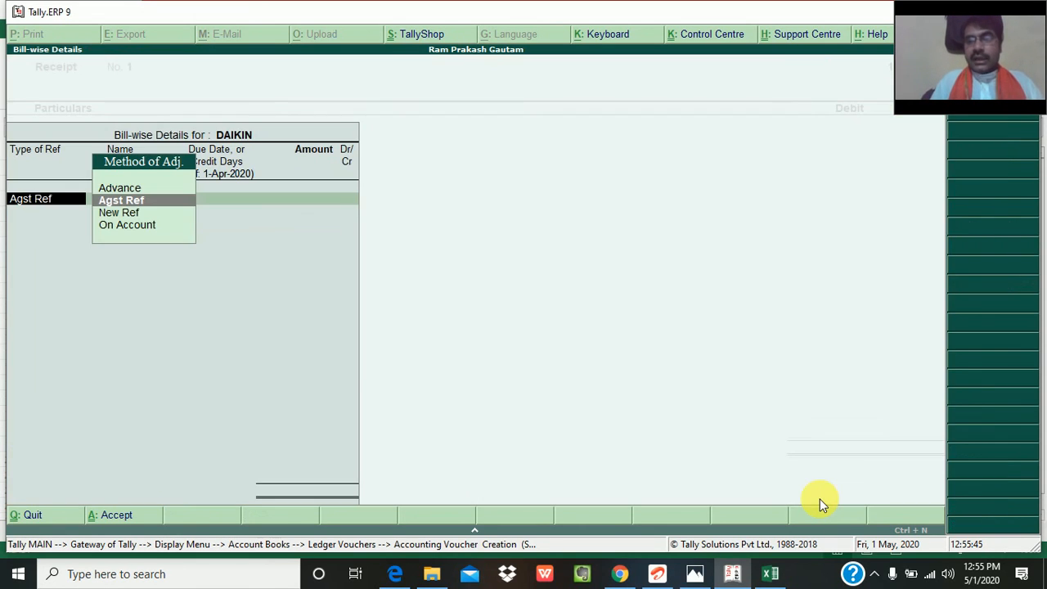
key(Return)
key(Return)
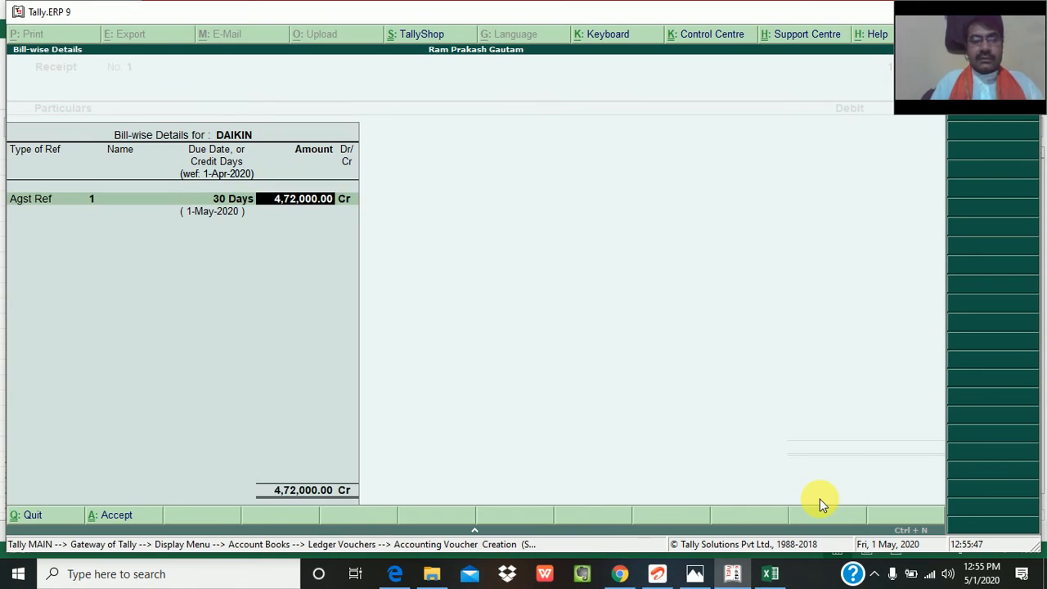
key(Return)
key(Return)
key(Return)
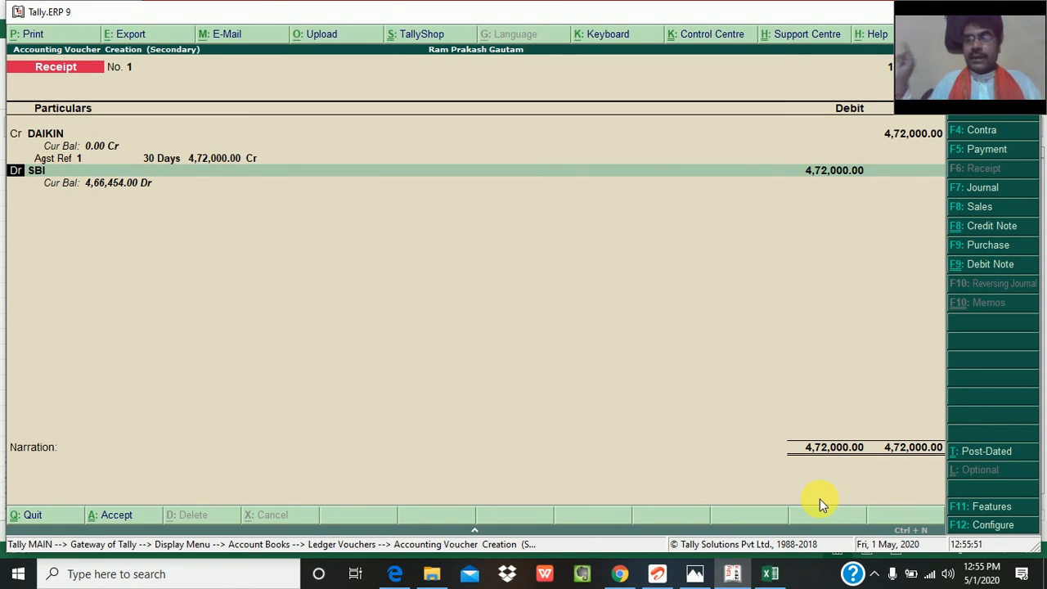
- Debit SBI with 472000 and accept the Cheque/DD bank allocation dated 1-Apr-2020 with the bank left blank
key(Return)
key(Return)
key(Return)
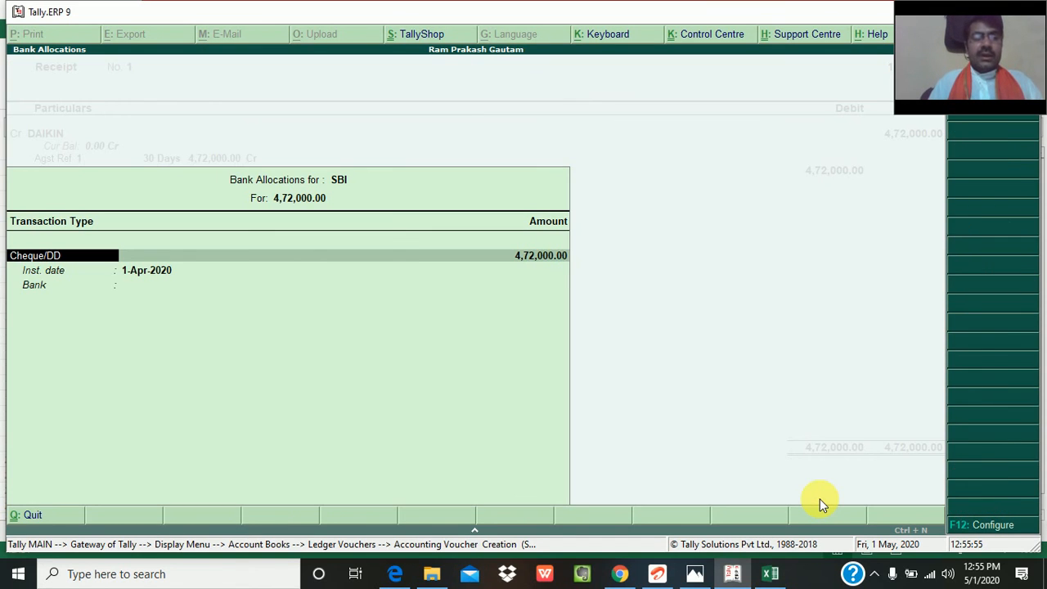
key(Return)
key(Return)
key(Return)
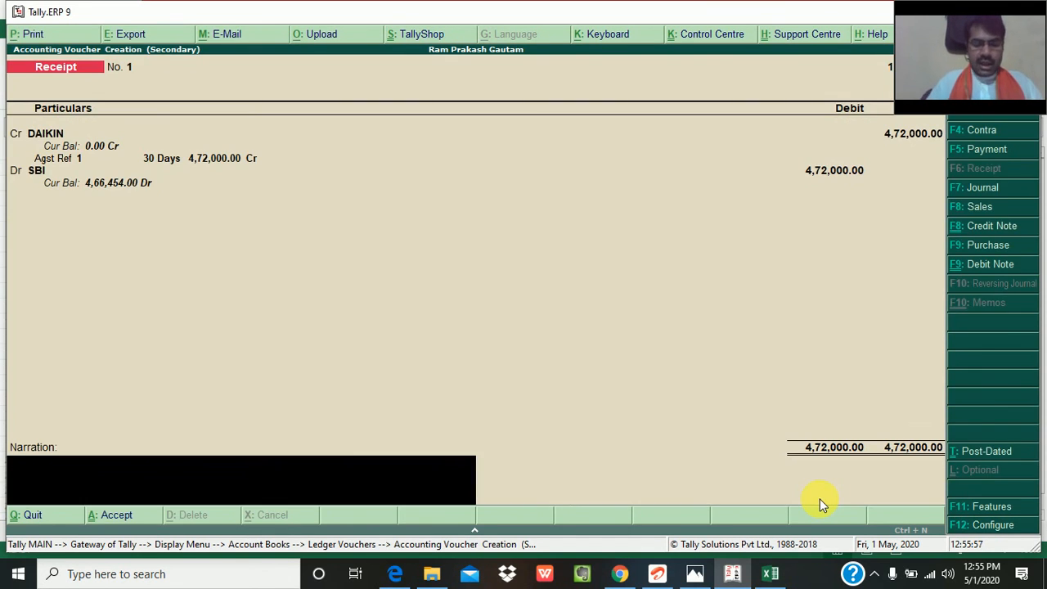
- Enter the narration "being ch. no..dtd........", save the receipt and review the vouchers in DAIKIN's ledger
text(being ch. no..ddt)
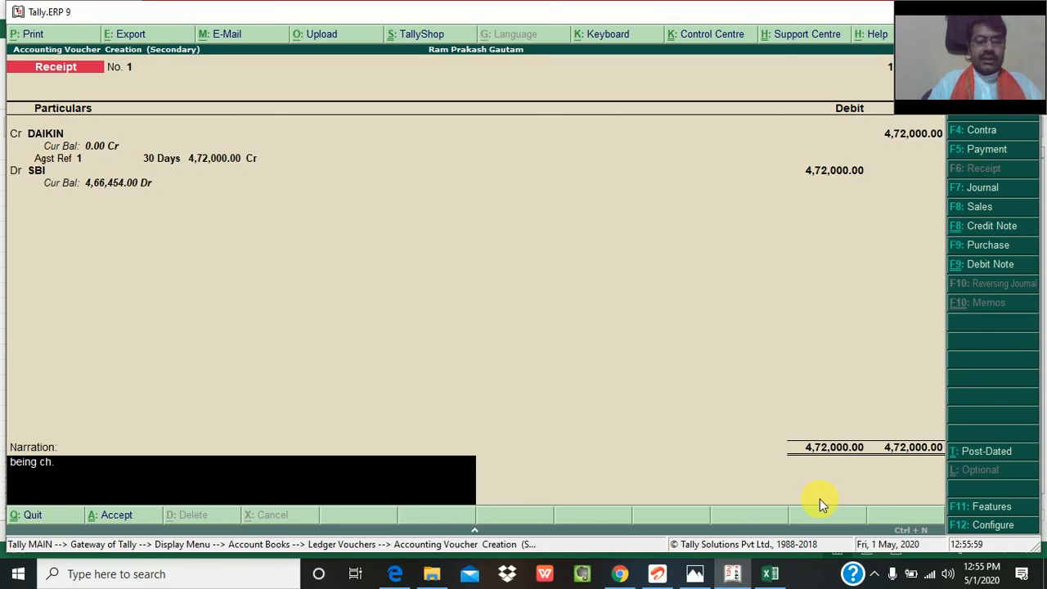
key(BackSpace)
key(BackSpace)
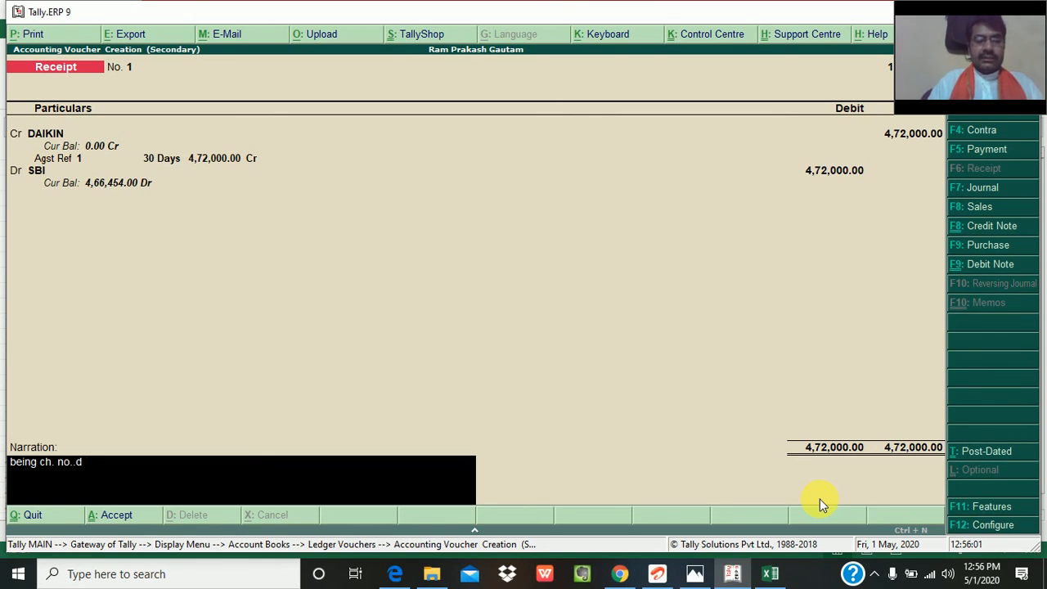
text(td........)
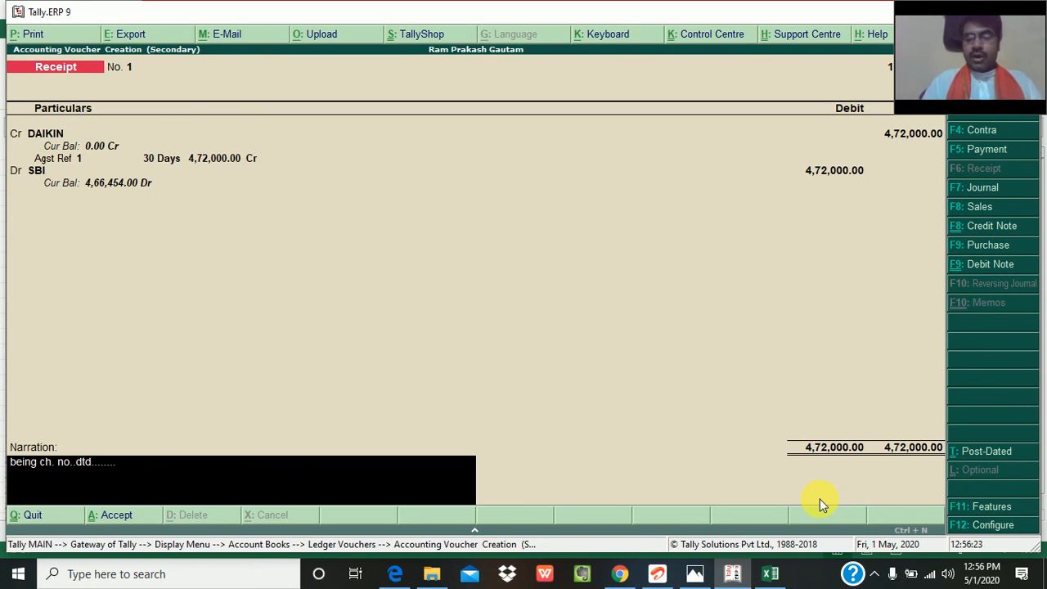
key(Return)
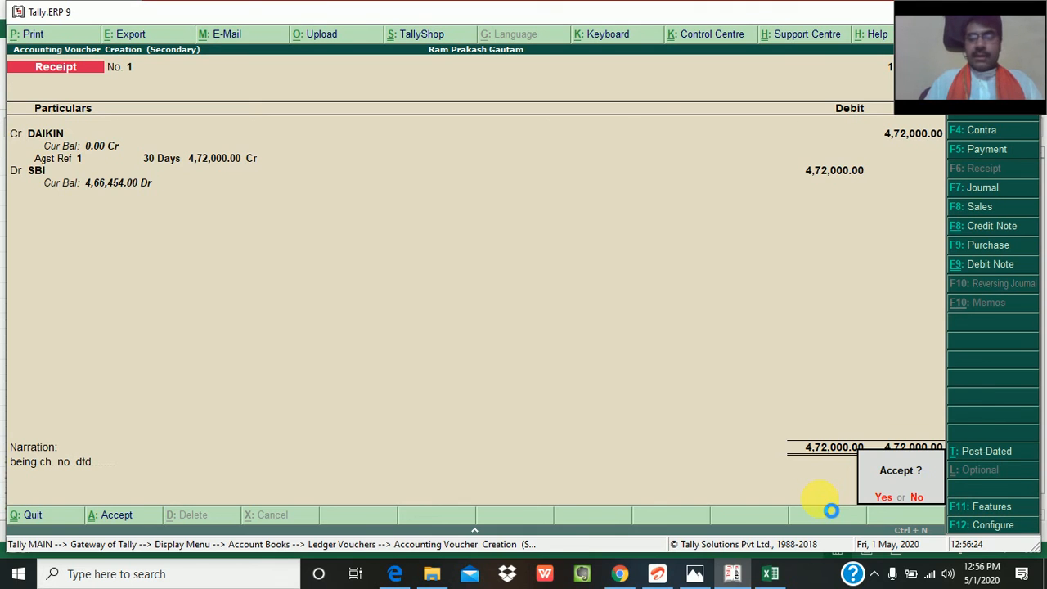
key(Return)
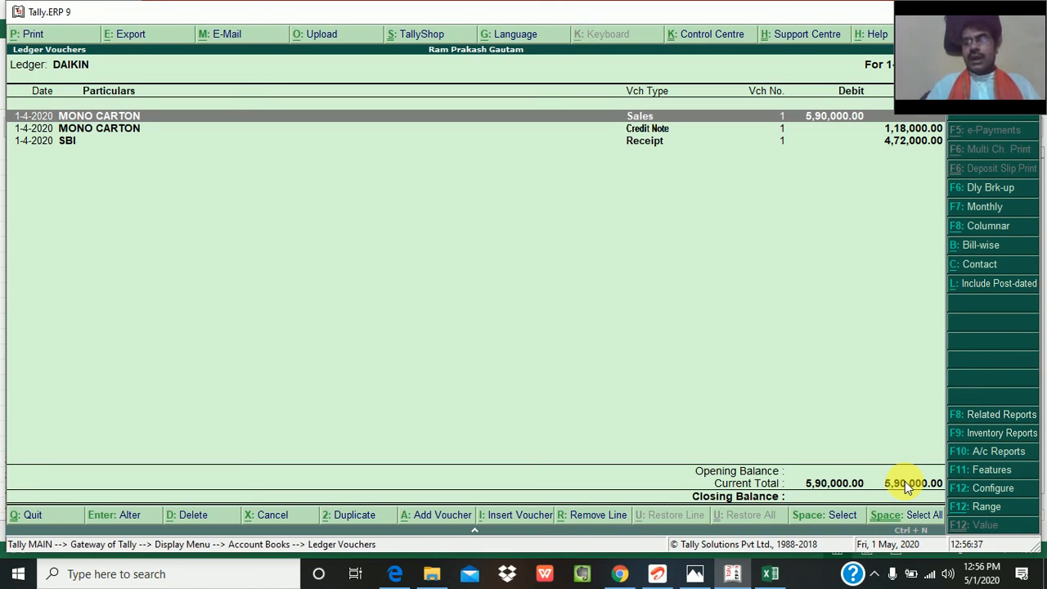
key(Down)
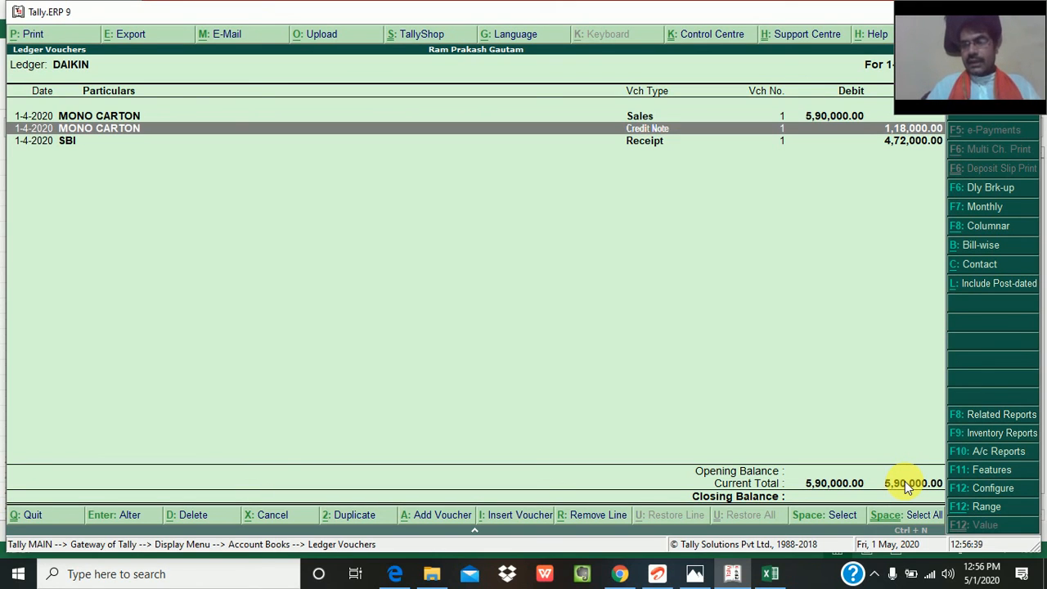